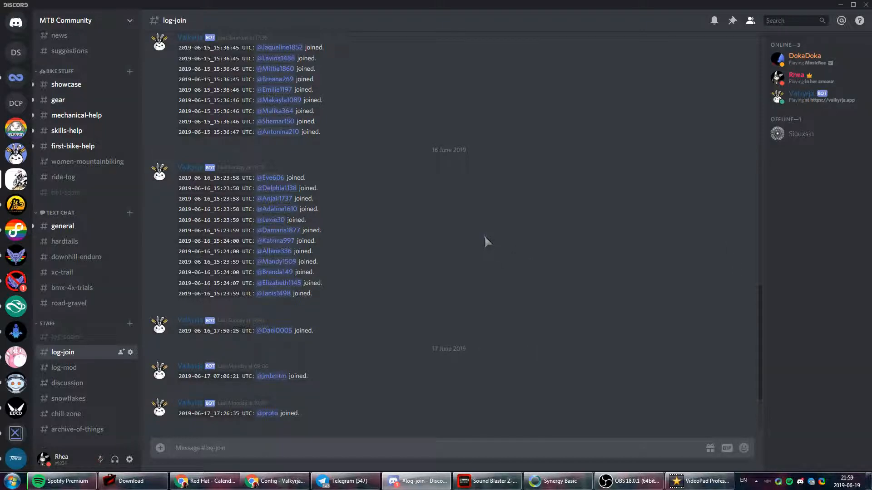
- Check the profile cards of the three most recent individual joiners in the log-join channel
{"action": "left_click", "coordinate": [270, 412]}
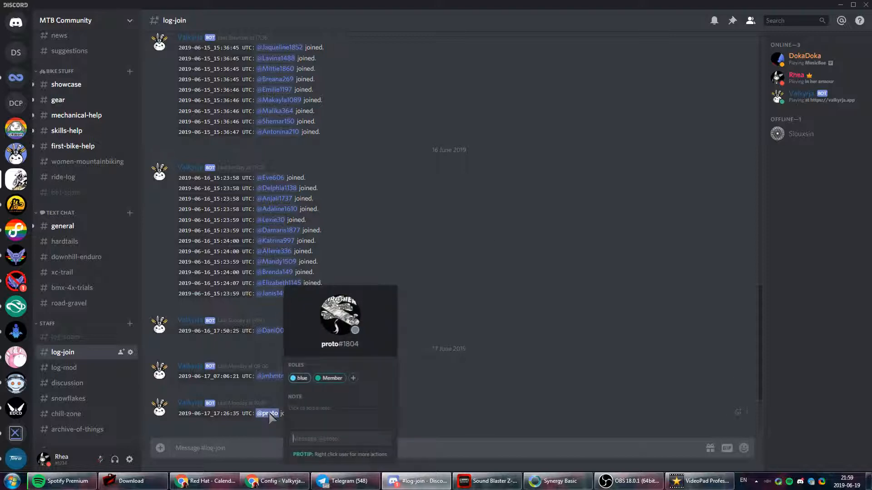
{"action": "left_click", "coordinate": [272, 377]}
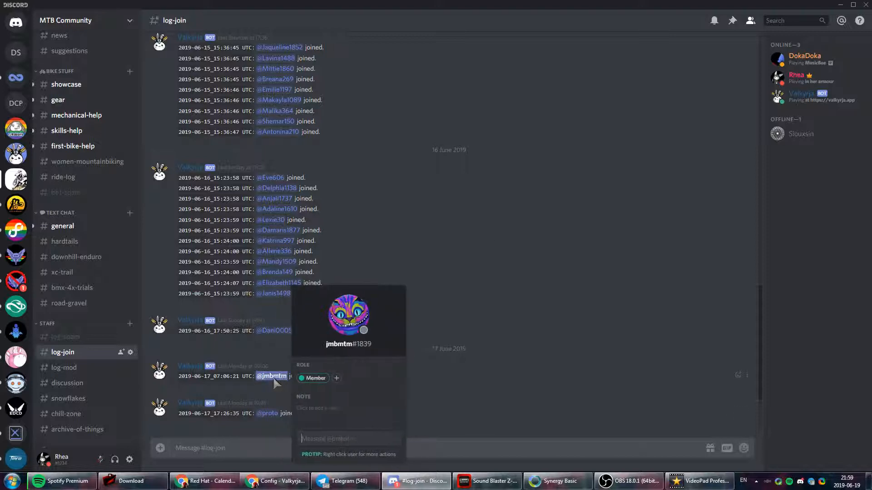
{"action": "left_click", "coordinate": [274, 327]}
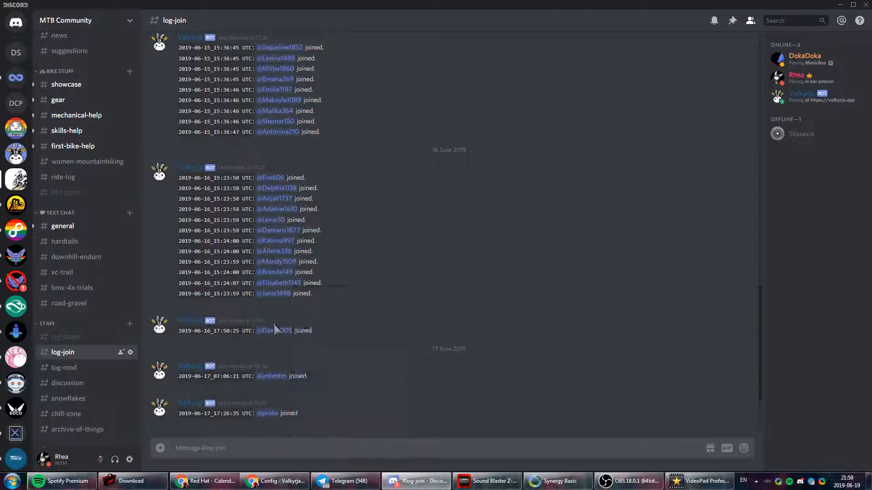
{"action": "left_click", "coordinate": [273, 327]}
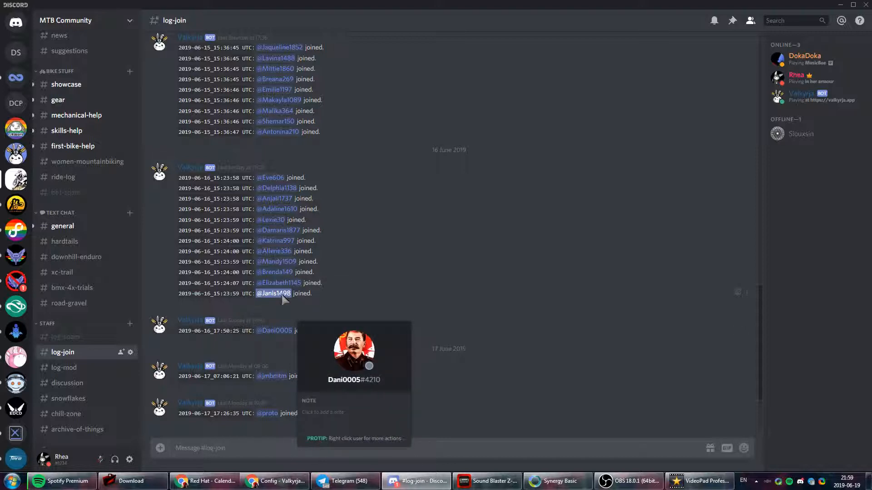
- Check the profile cards of the 16 June batch joiners, working upward from the last entry to the sixth
{"action": "left_click", "coordinate": [278, 293]}
{"action": "left_click", "coordinate": [278, 283]}
{"action": "left_click", "coordinate": [276, 271]}
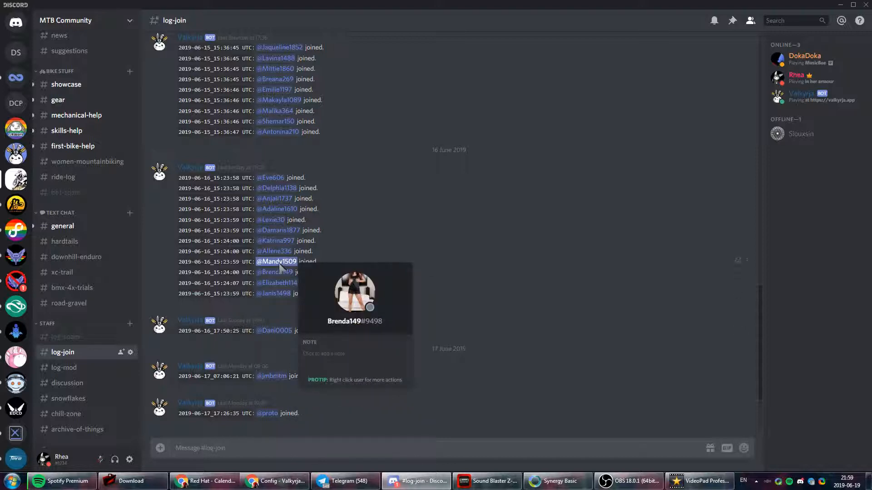
{"action": "left_click", "coordinate": [278, 262]}
{"action": "left_click", "coordinate": [275, 251]}
{"action": "left_click", "coordinate": [274, 240]}
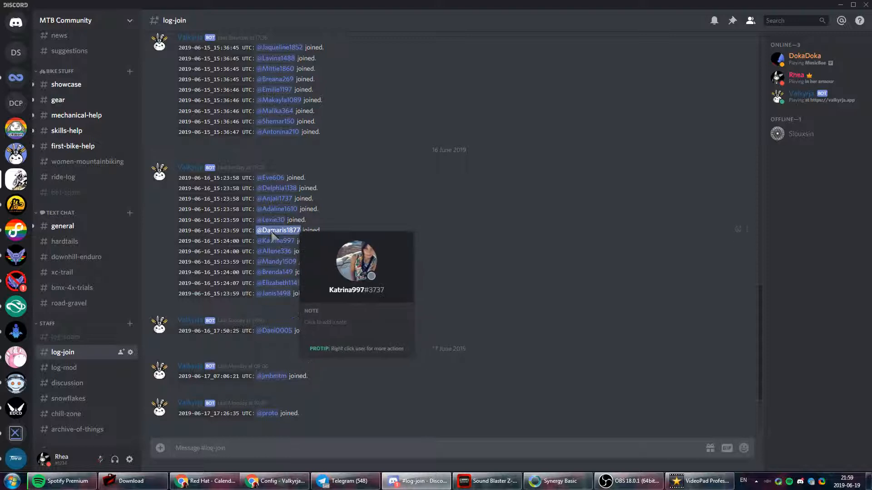
{"action": "left_click", "coordinate": [274, 230]}
- View the full profile of the fifth account in the 16 June batch and check its mutual servers
{"action": "left_click", "coordinate": [273, 220]}
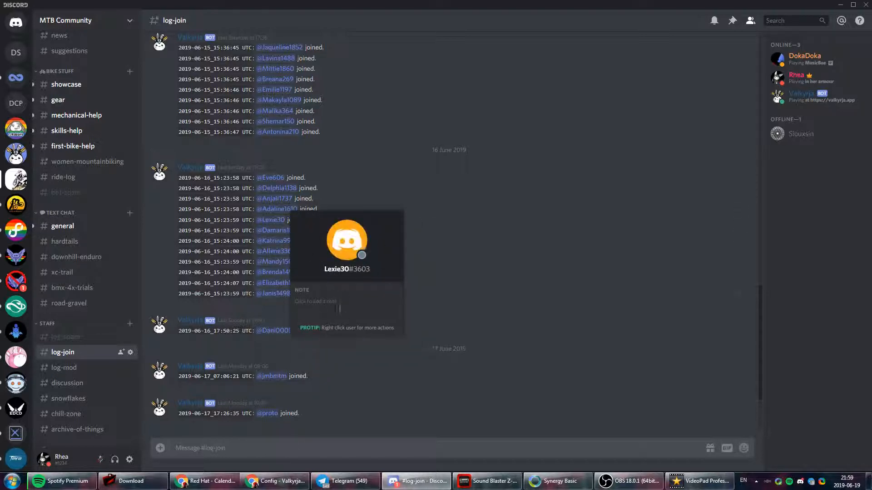
{"action": "left_click", "coordinate": [347, 240]}
{"action": "left_click", "coordinate": [362, 217]}
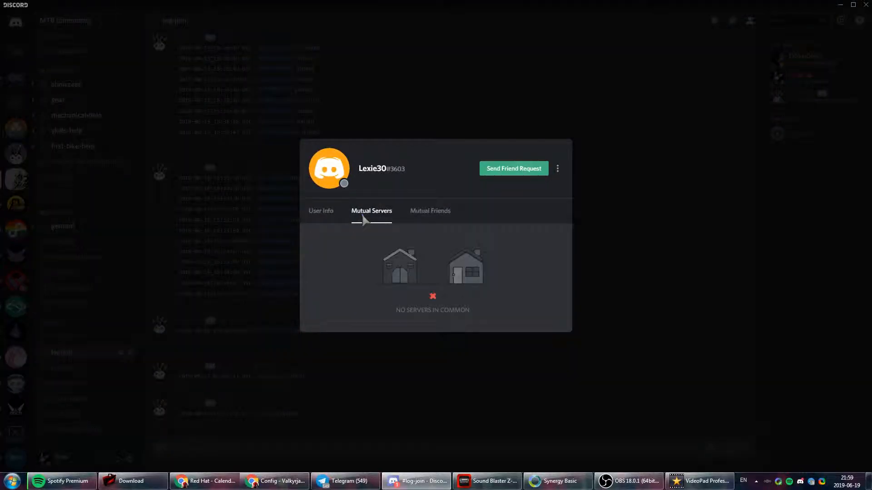
{"action": "left_click", "coordinate": [260, 260]}
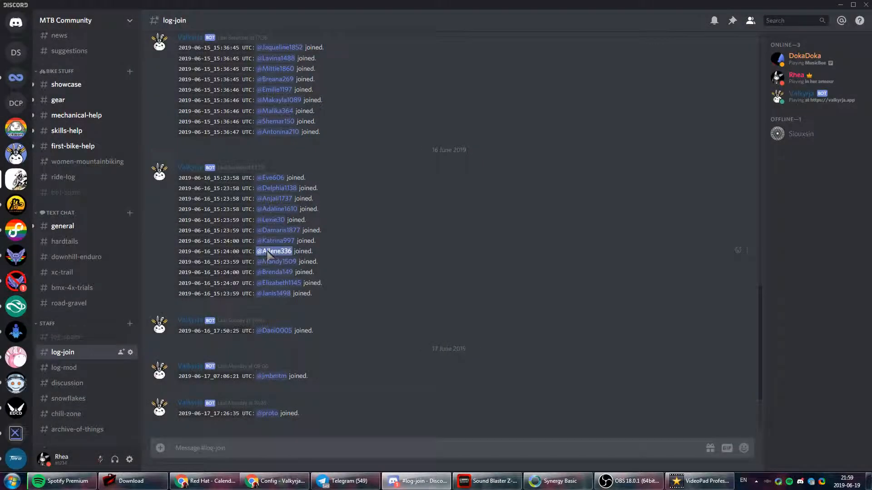
- Check the profile cards of the first four accounts in the 16 June batch
{"action": "left_click", "coordinate": [280, 211]}
{"action": "left_click", "coordinate": [278, 199]}
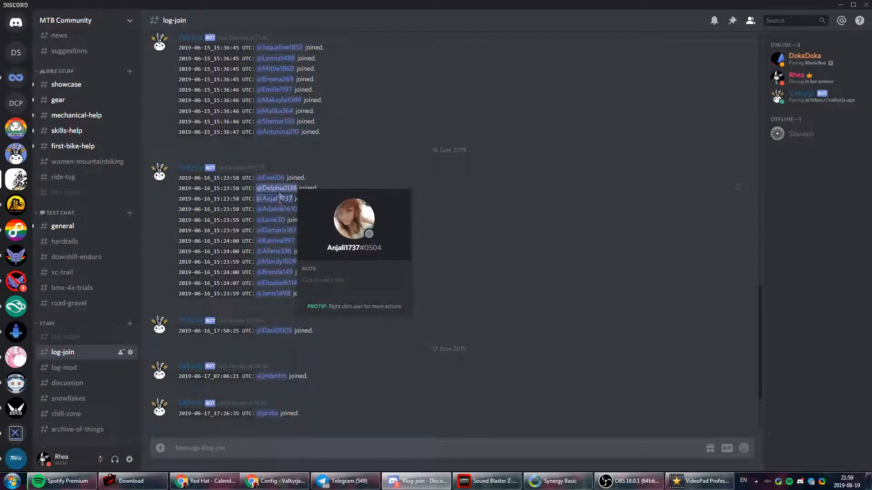
{"action": "left_click", "coordinate": [278, 189]}
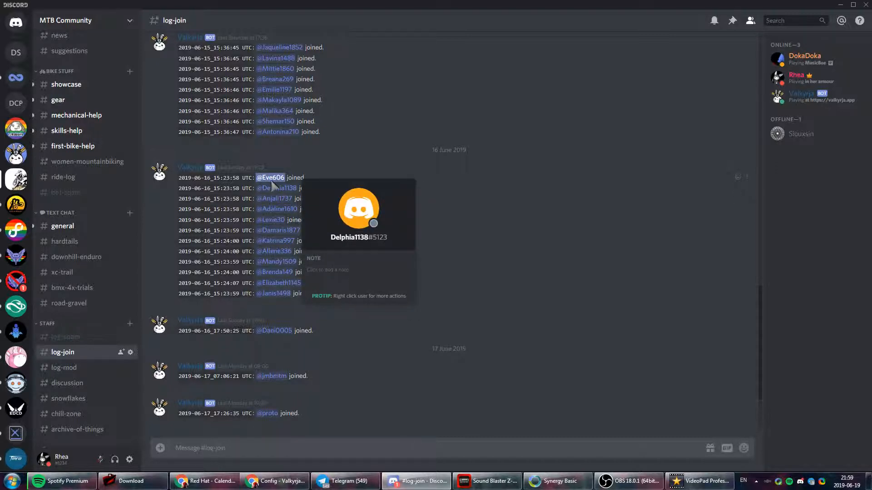
{"action": "left_click", "coordinate": [272, 178]}
- Compare the profile card of the single late 16 June joiner with that of the first 17 June joiner
{"action": "left_click", "coordinate": [273, 331]}
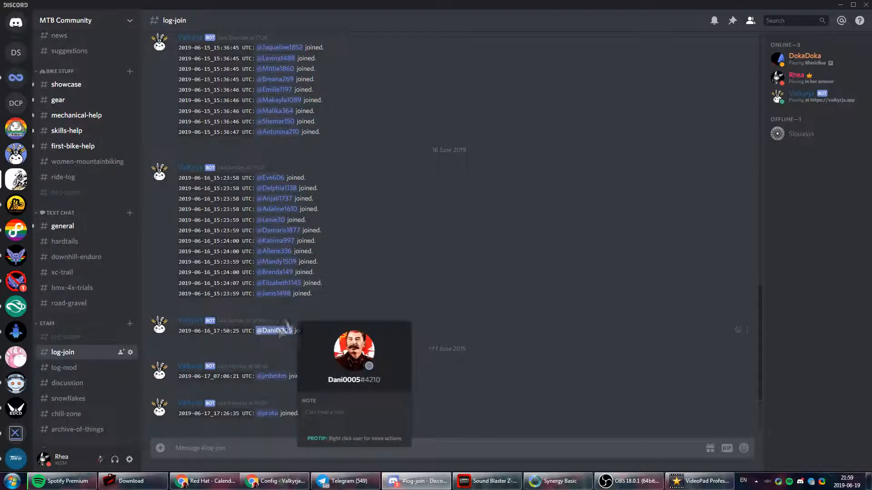
{"action": "left_click", "coordinate": [268, 377]}
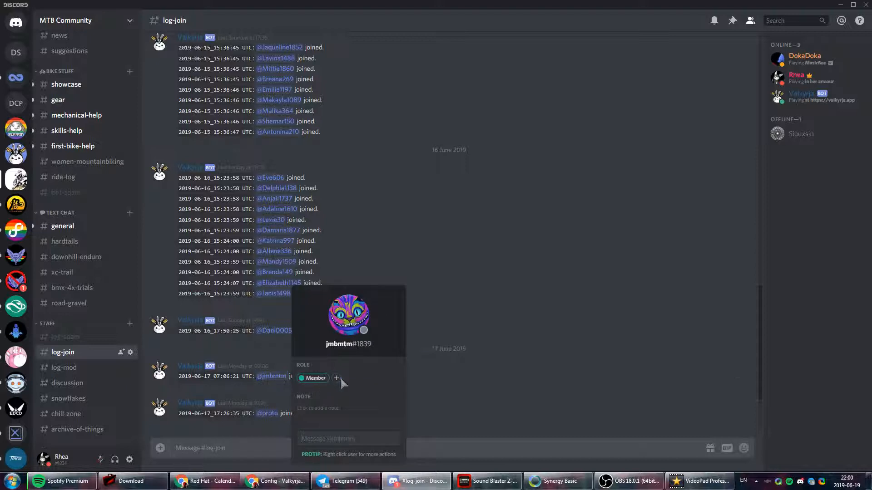
{"action": "left_click", "coordinate": [367, 218]}
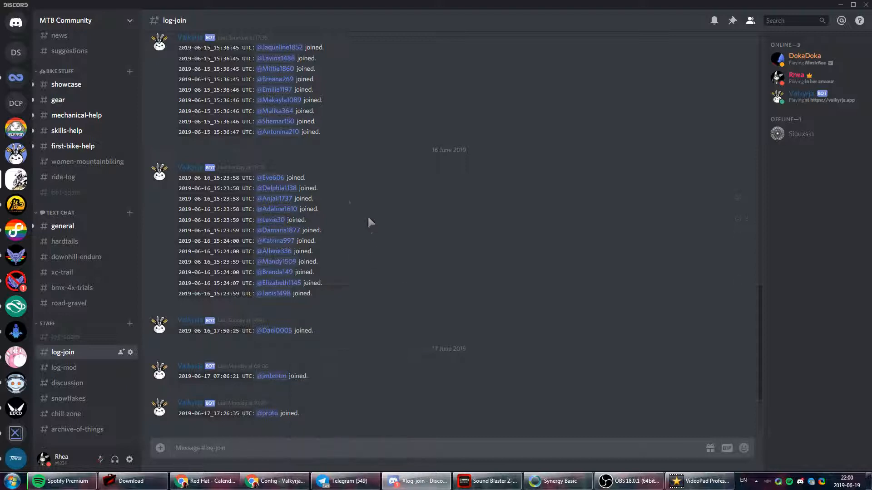
- Recheck the first 16 June batch account and examine the visible 15 June joiners' profile cards from the last entry upward
{"action": "left_click", "coordinate": [279, 179]}
{"action": "left_click", "coordinate": [277, 131]}
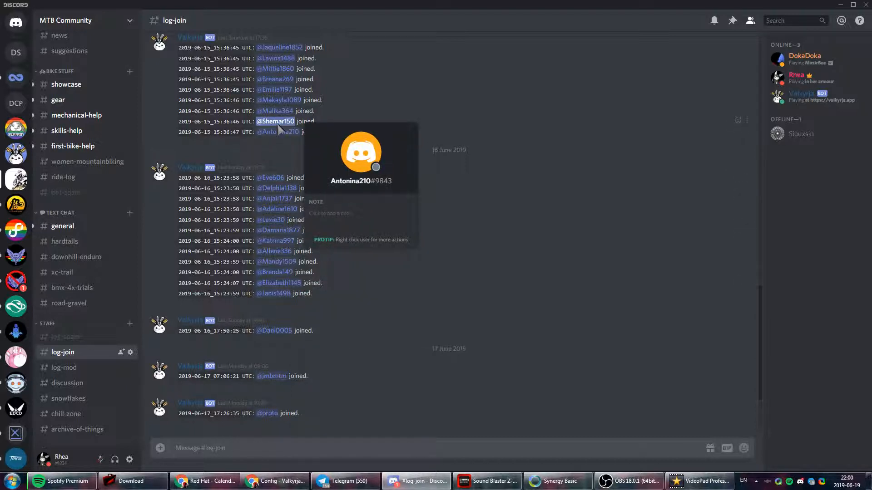
{"action": "left_click", "coordinate": [277, 121]}
{"action": "left_click", "coordinate": [277, 112]}
{"action": "left_click", "coordinate": [278, 100]}
{"action": "left_click", "coordinate": [277, 90]}
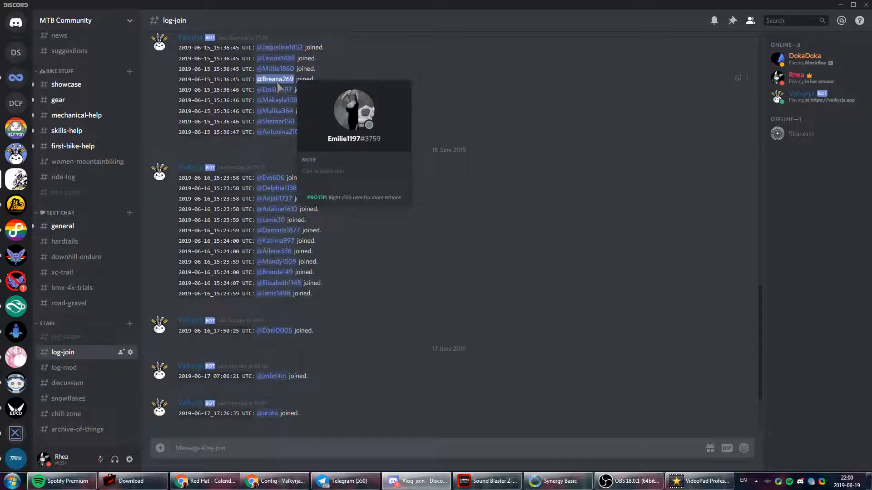
{"action": "left_click", "coordinate": [284, 79]}
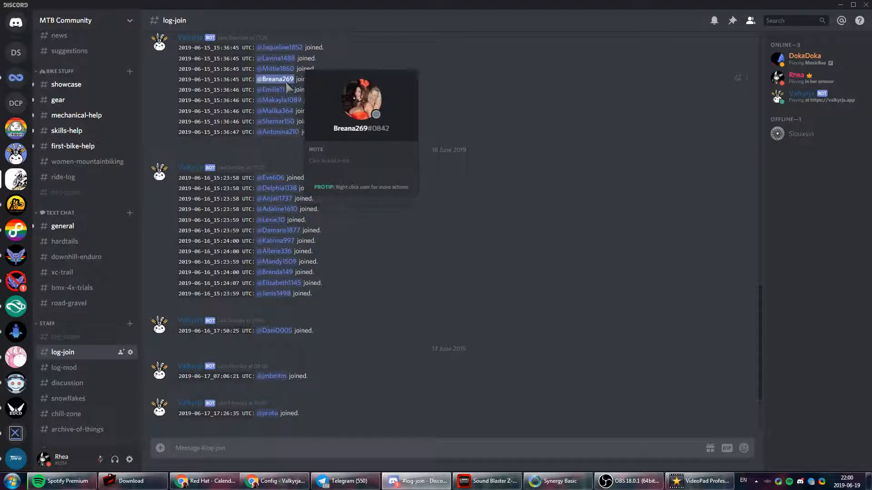
{"action": "left_click", "coordinate": [278, 69]}
{"action": "left_click", "coordinate": [278, 58]}
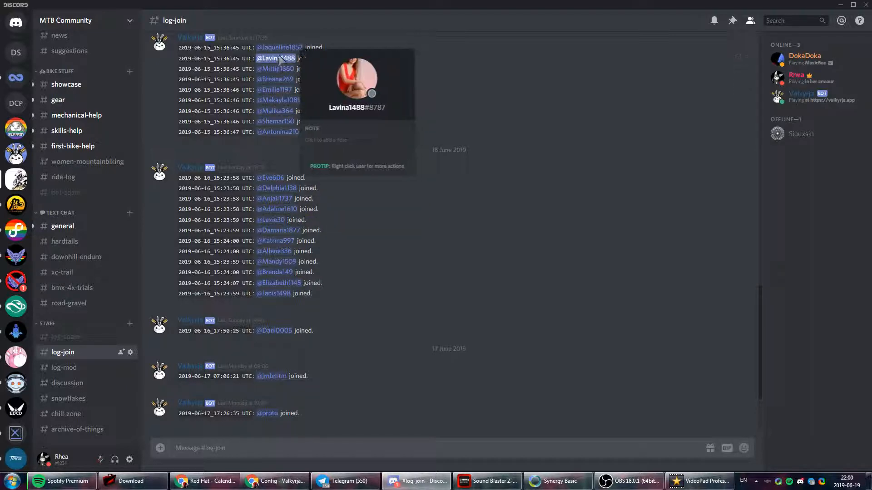
{"action": "left_click", "coordinate": [278, 48]}
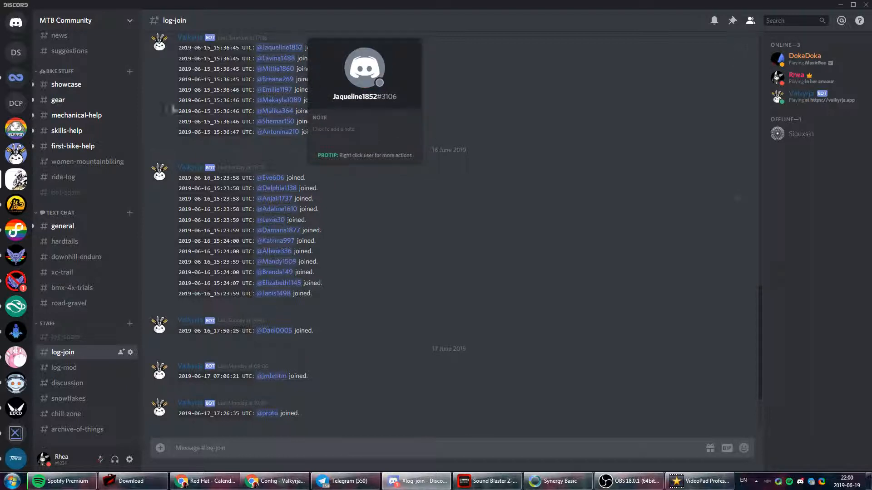
{"action": "left_click", "coordinate": [484, 214]}
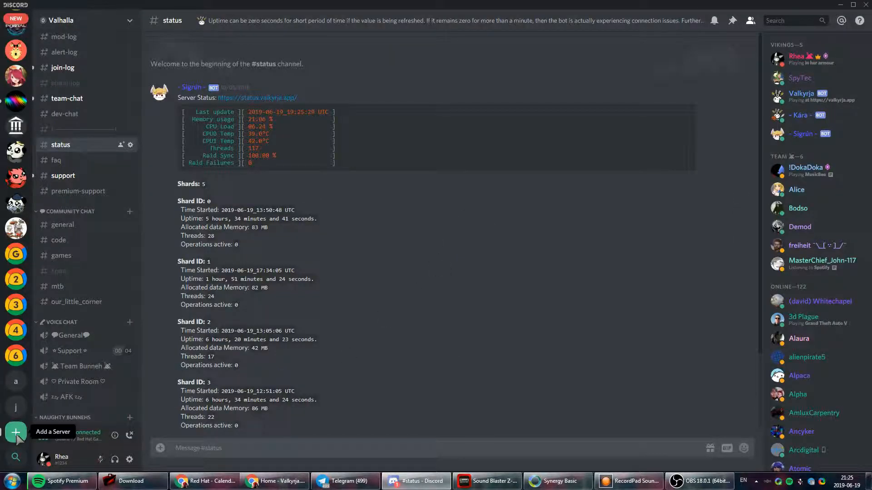
- Create a new server named "Dummy Server" in the Central Europe region
{"action": "left_click", "coordinate": [15, 433]}
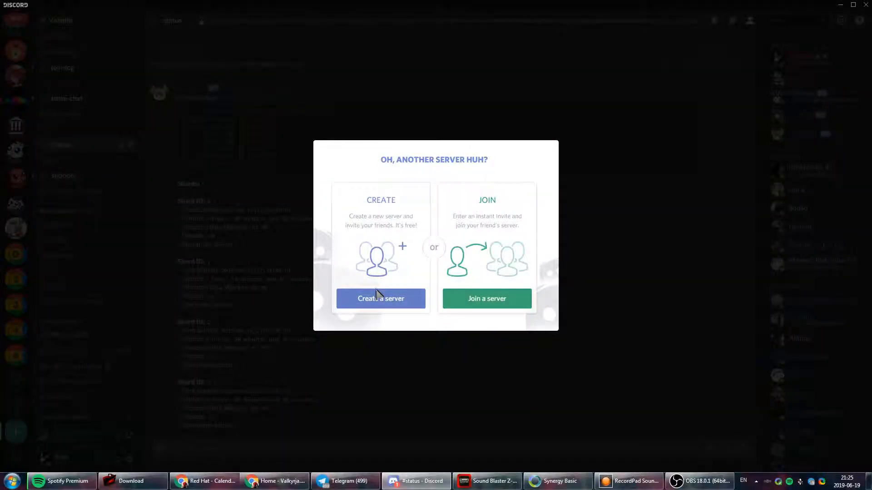
{"action": "left_click", "coordinate": [404, 300]}
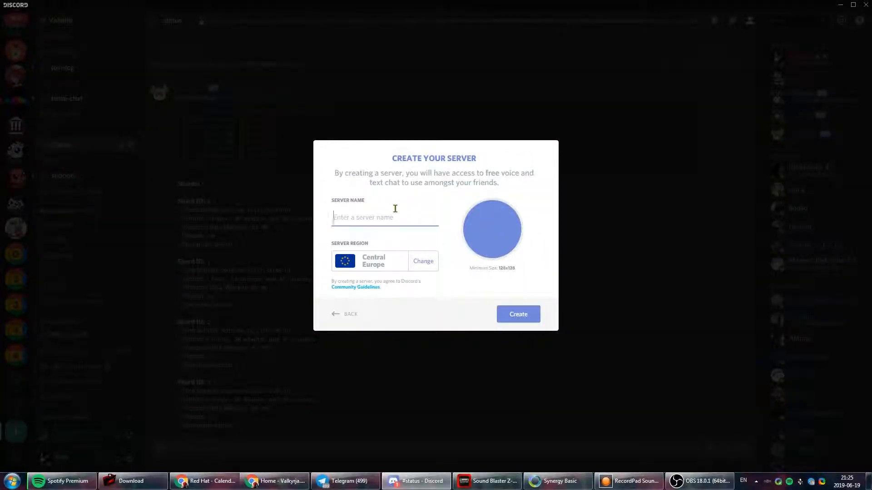
{"action": "type", "text": "Dummy Server"}
{"action": "left_click", "coordinate": [508, 320]}
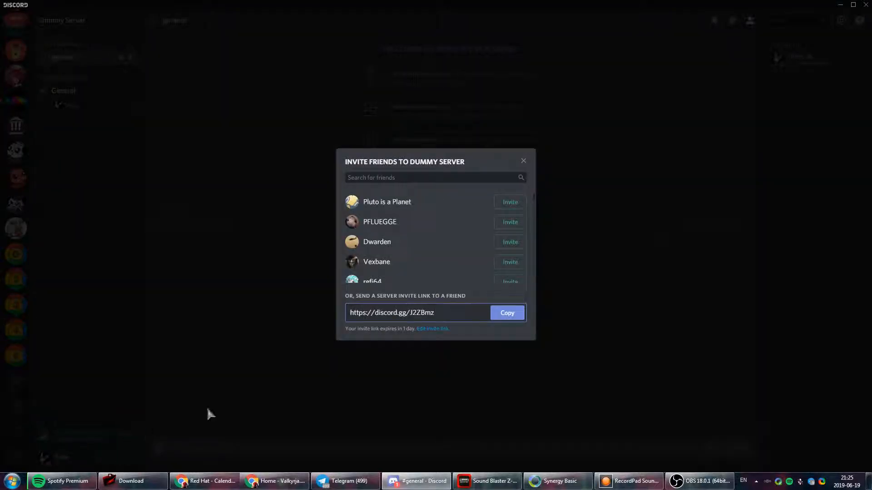
- Dismiss the friend invitation dialog and disconnect from the General voice channel
{"action": "left_click", "coordinate": [523, 161]}
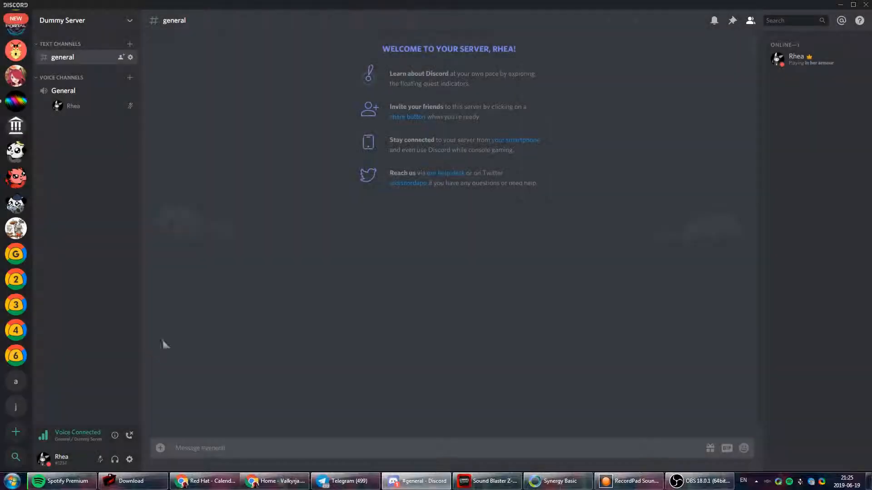
{"action": "left_click", "coordinate": [130, 436]}
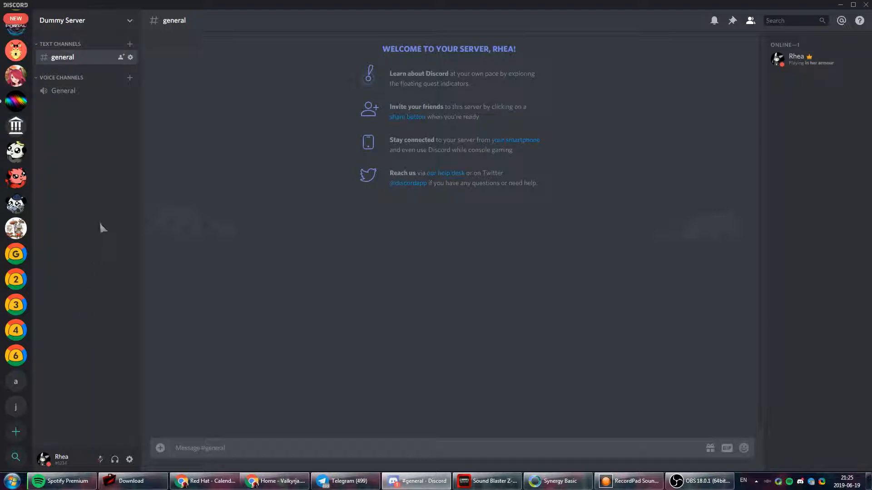
- In the server's overview settings, turn off the random welcome message and the server boost message
{"action": "left_click", "coordinate": [99, 22]}
{"action": "left_click", "coordinate": [93, 81]}
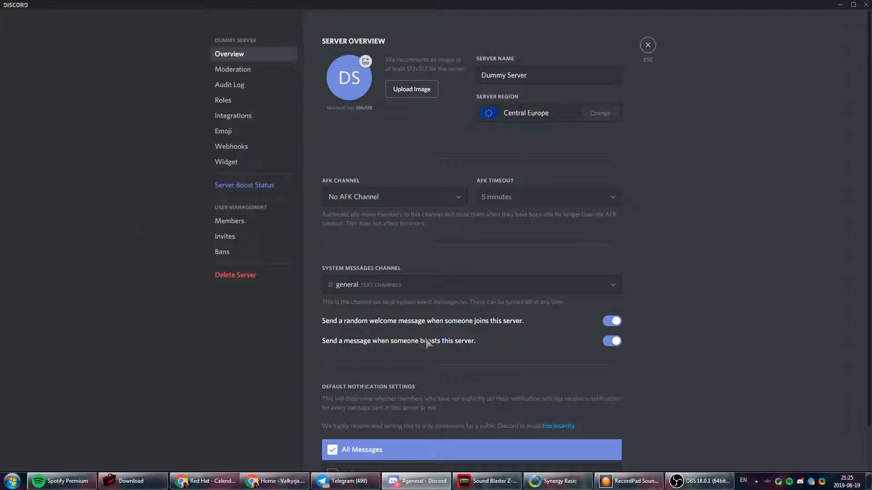
{"action": "left_click", "coordinate": [612, 321]}
{"action": "left_click", "coordinate": [613, 341]}
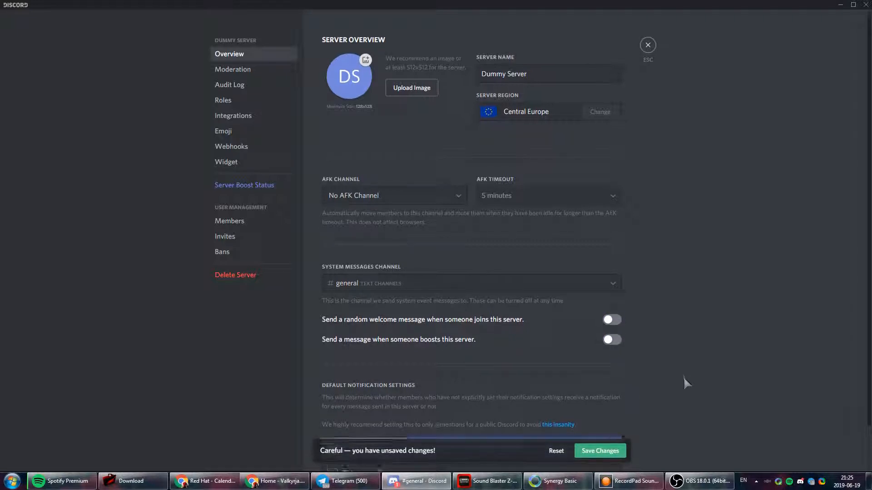
{"action": "scroll", "coordinate": [681, 377], "scroll_direction": "down", "scroll_amount": 1}
{"action": "left_click", "coordinate": [452, 232]}
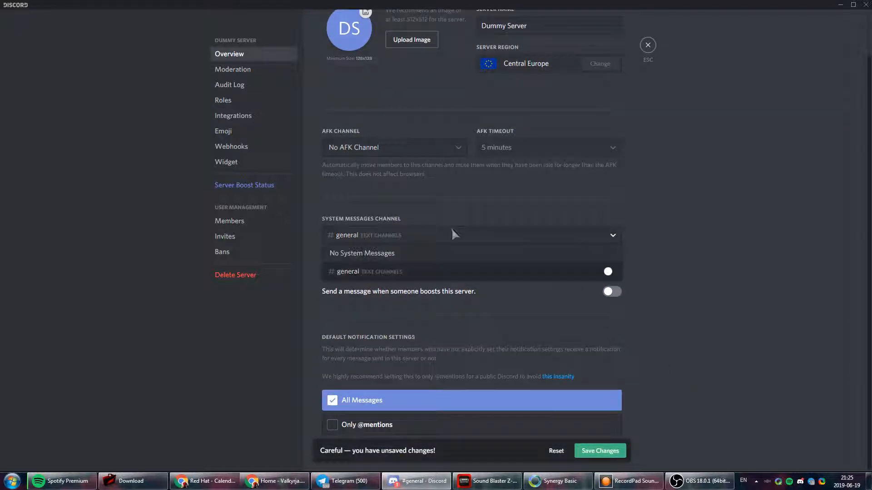
{"action": "left_click", "coordinate": [363, 255]}
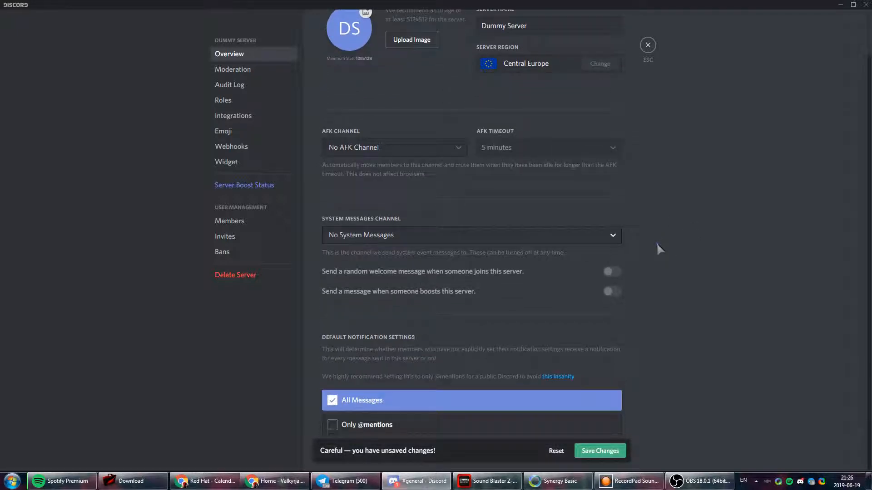
{"action": "left_click", "coordinate": [333, 425]}
{"action": "left_click", "coordinate": [599, 451]}
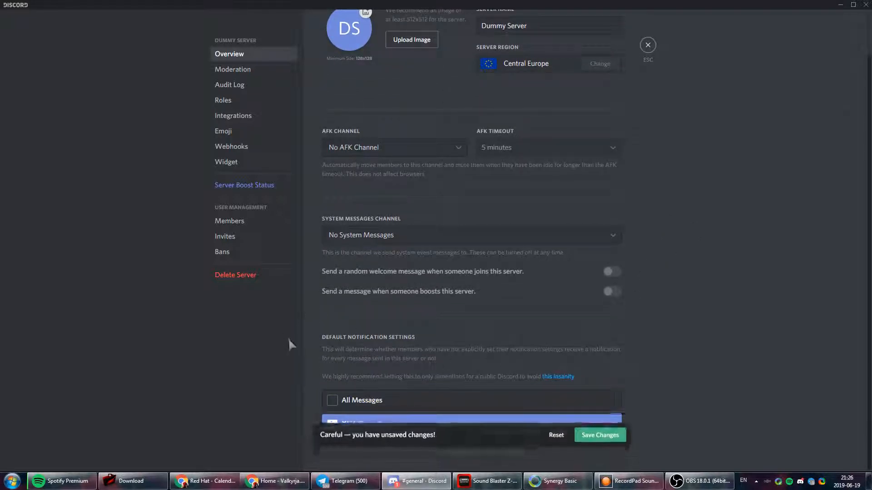
- Set the server's moderation verification level to Medium after comparing it with the level requiring 10 minutes of server membership
{"action": "left_click", "coordinate": [249, 71]}
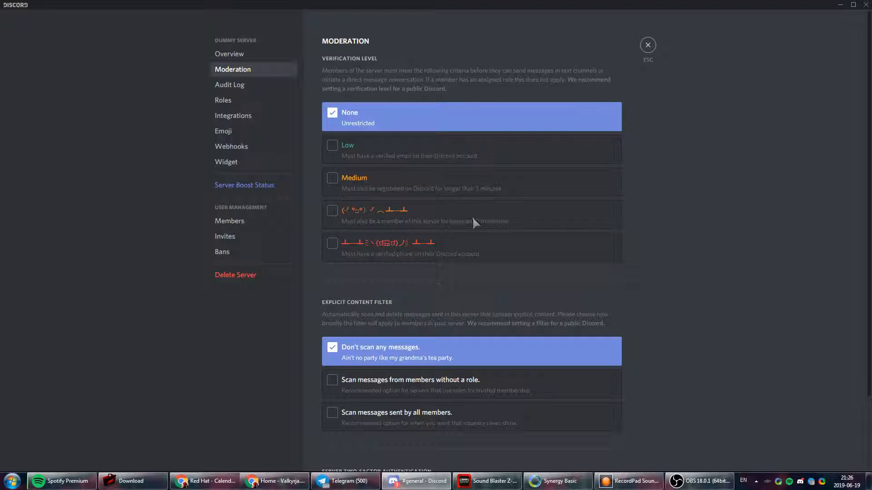
{"action": "left_click", "coordinate": [484, 216]}
{"action": "left_click", "coordinate": [492, 195]}
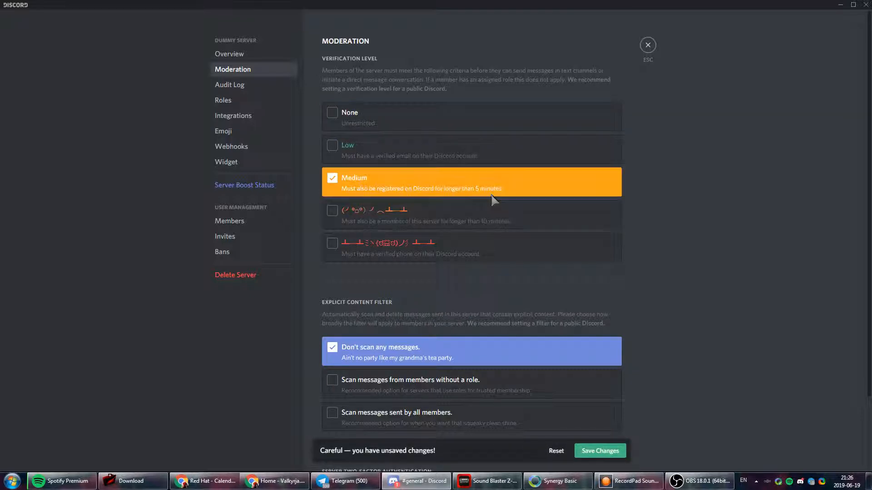
{"action": "left_click", "coordinate": [479, 214]}
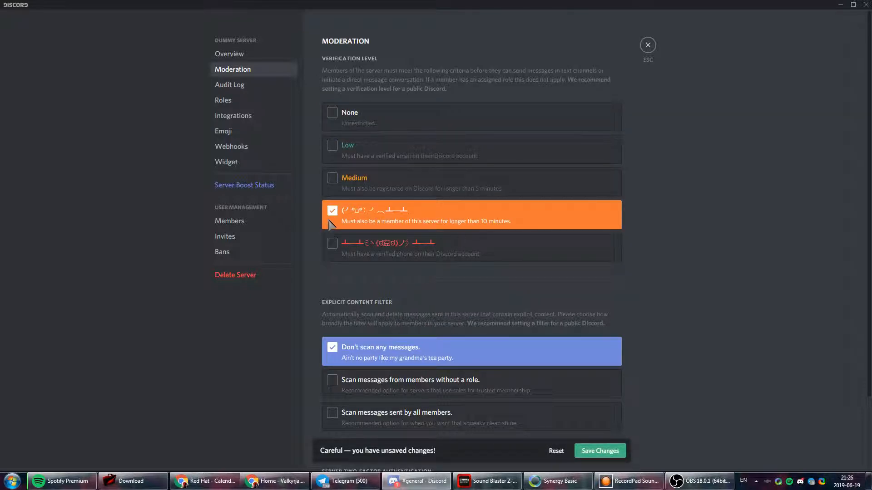
{"action": "left_click", "coordinate": [450, 192]}
{"action": "left_click", "coordinate": [455, 213]}
{"action": "left_click", "coordinate": [497, 193]}
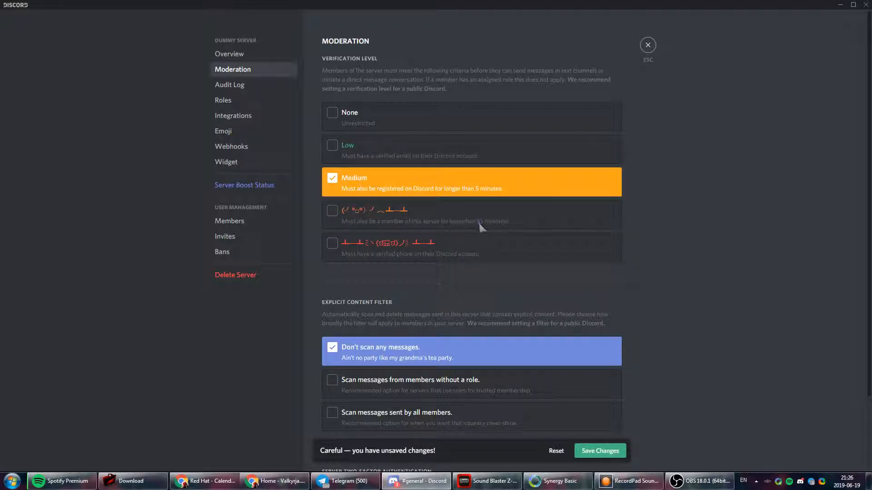
{"action": "left_click", "coordinate": [496, 203]}
{"action": "left_click", "coordinate": [502, 189]}
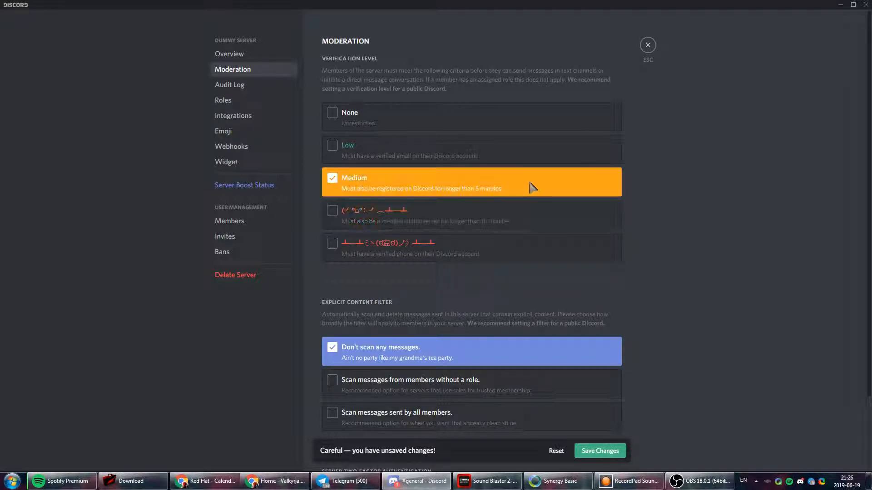
- Set the verification level to the option requiring server membership for longer than 10 minutes and save the change
{"action": "left_click", "coordinate": [530, 214]}
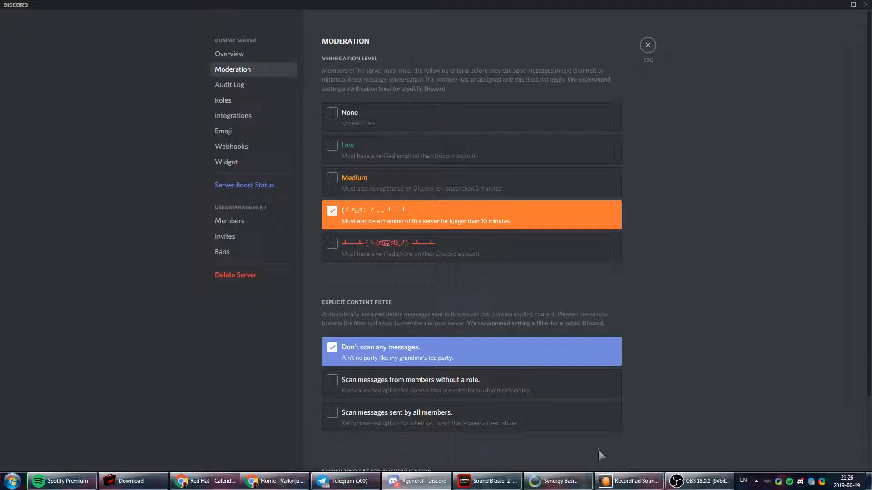
{"action": "left_click", "coordinate": [256, 99]}
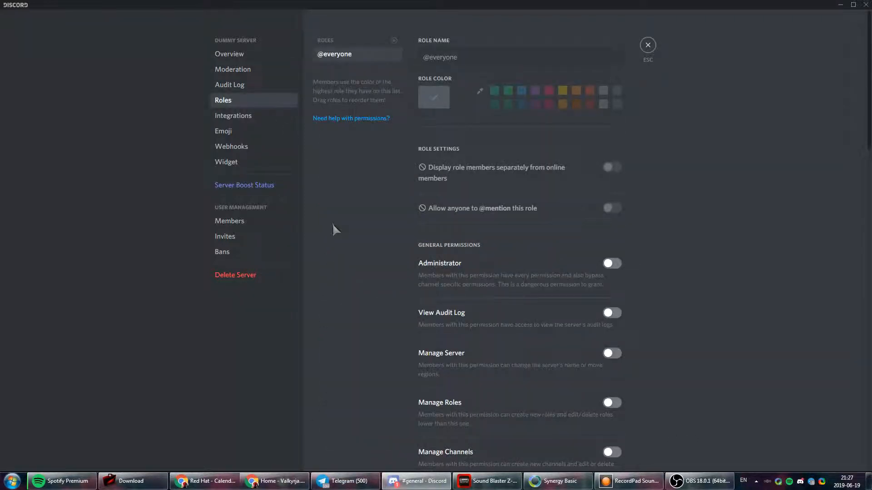
{"action": "scroll", "coordinate": [552, 199], "scroll_direction": "down", "scroll_amount": 15}
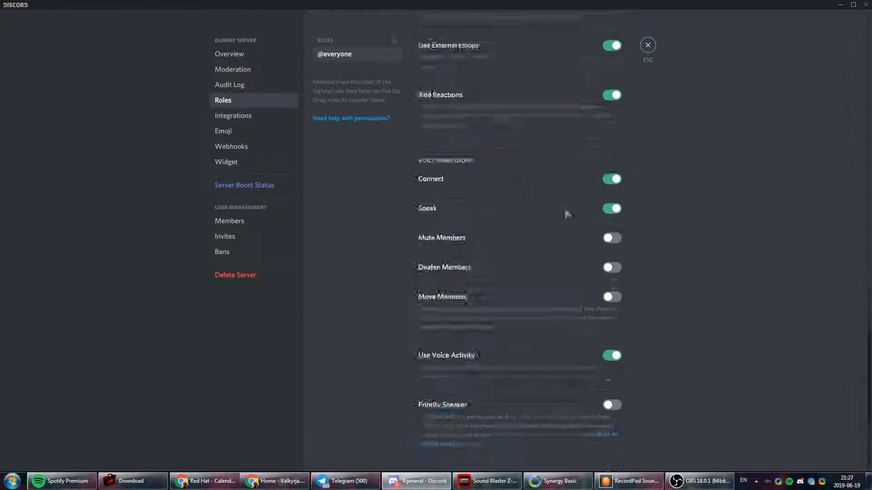
{"action": "left_click", "coordinate": [615, 326]}
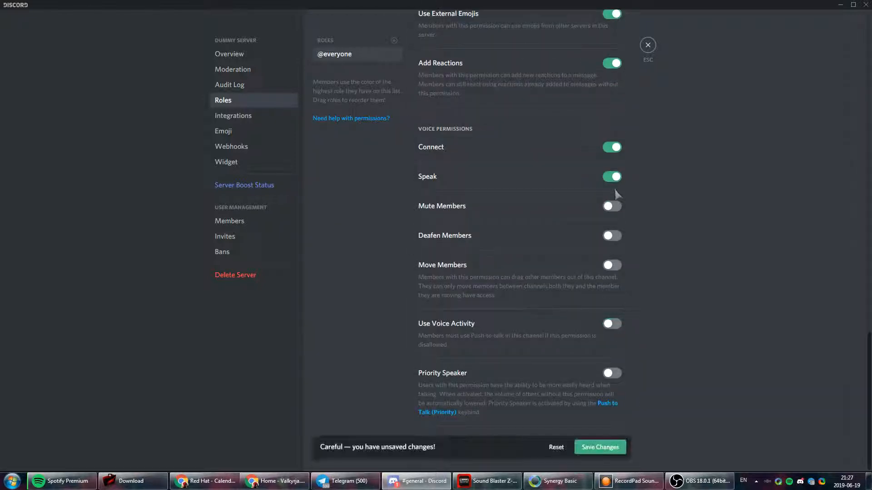
{"action": "left_click", "coordinate": [613, 178]}
{"action": "left_click", "coordinate": [614, 149]}
{"action": "scroll", "coordinate": [590, 243], "scroll_direction": "up", "scroll_amount": 8}
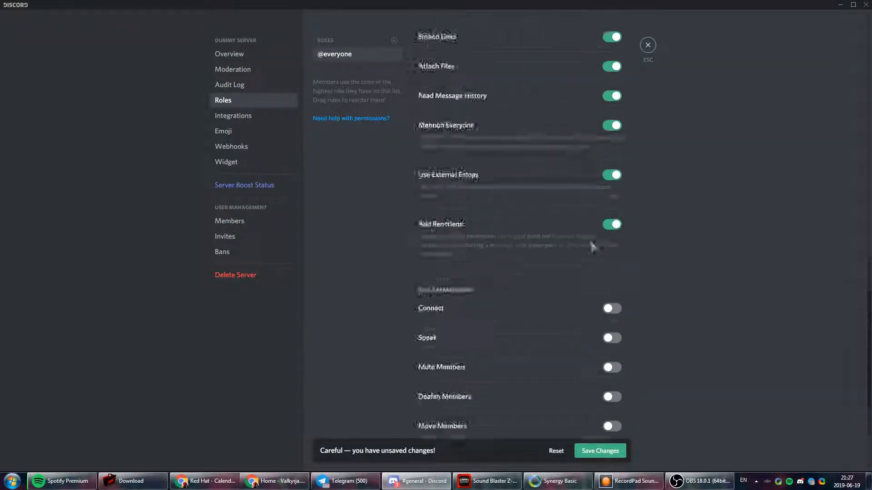
{"action": "left_click", "coordinate": [614, 411]}
{"action": "left_click", "coordinate": [616, 362]}
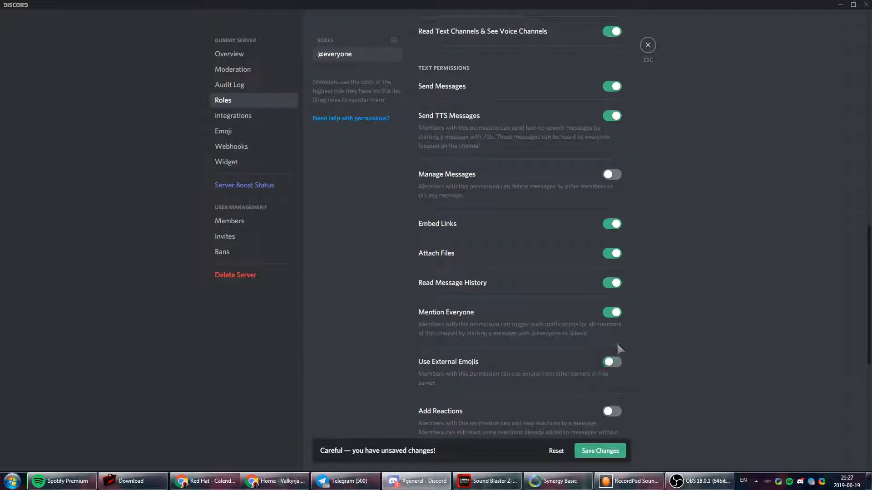
{"action": "left_click", "coordinate": [615, 312]}
{"action": "left_click", "coordinate": [613, 283]}
{"action": "left_click", "coordinate": [613, 254]}
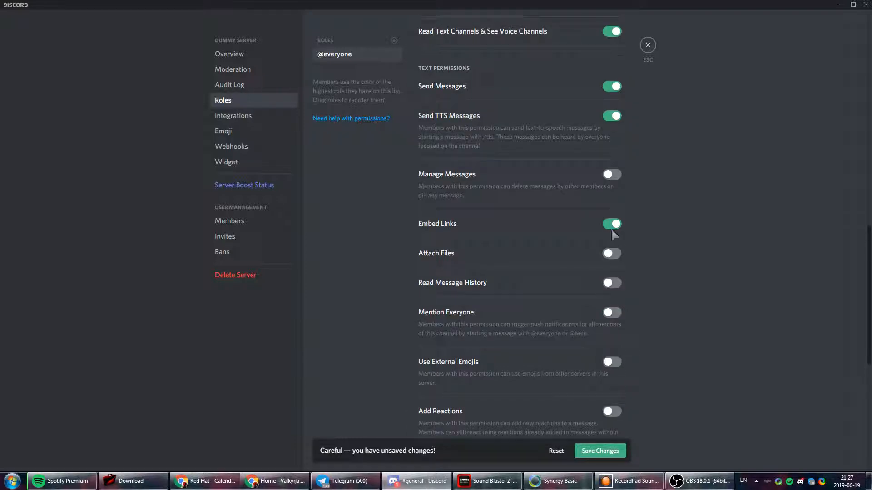
{"action": "left_click", "coordinate": [612, 224]}
{"action": "scroll", "coordinate": [577, 282], "scroll_direction": "up", "scroll_amount": 3}
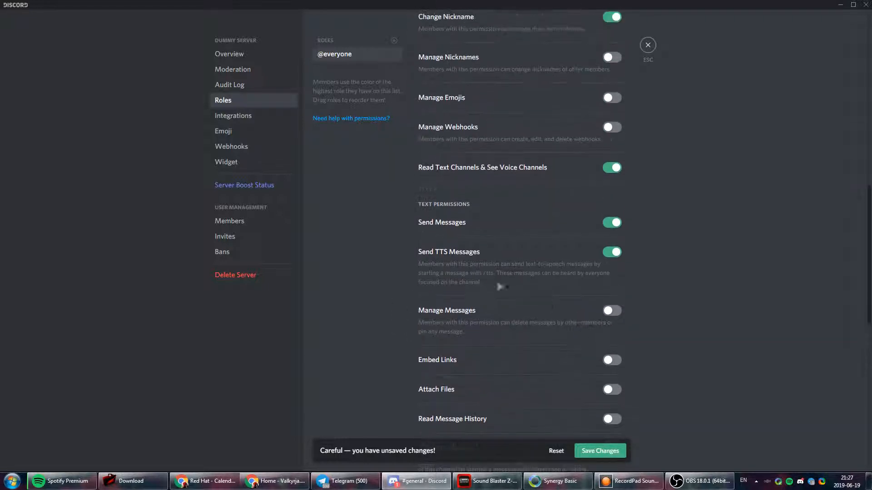
{"action": "left_click", "coordinate": [613, 252]}
{"action": "scroll", "coordinate": [568, 293], "scroll_direction": "up", "scroll_amount": 2}
{"action": "left_click", "coordinate": [611, 313]}
{"action": "left_click", "coordinate": [612, 258]}
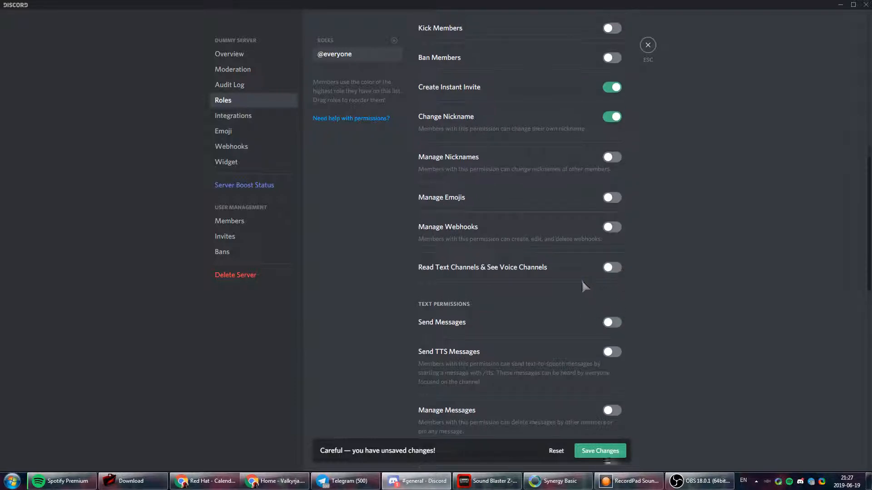
{"action": "scroll", "coordinate": [581, 279], "scroll_direction": "up", "scroll_amount": 2}
{"action": "left_click", "coordinate": [611, 214]}
{"action": "left_click", "coordinate": [612, 185]}
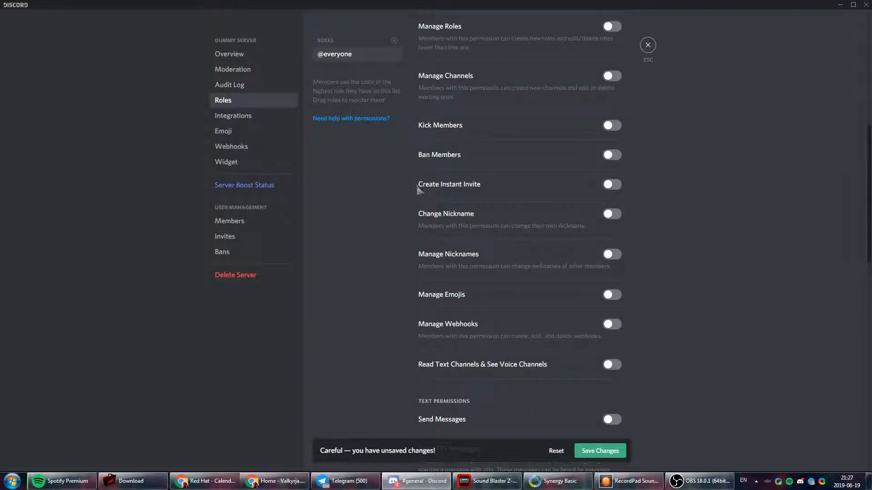
{"action": "scroll", "coordinate": [561, 304], "scroll_direction": "up", "scroll_amount": 8}
{"action": "scroll", "coordinate": [558, 303], "scroll_direction": "down", "scroll_amount": 17}
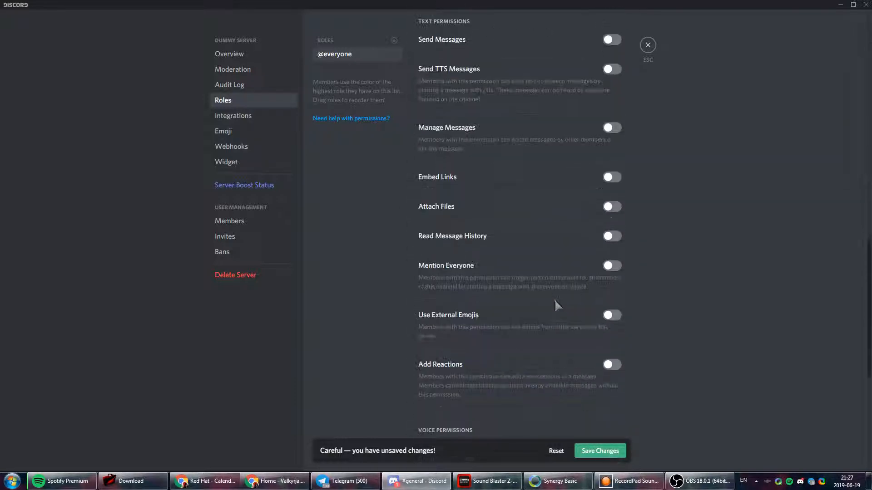
{"action": "scroll", "coordinate": [582, 395], "scroll_direction": "down", "scroll_amount": 6}
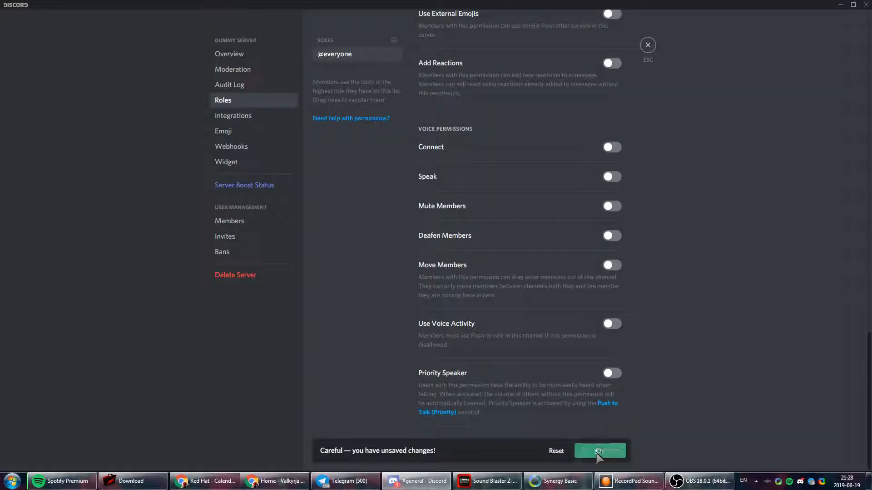
{"action": "scroll", "coordinate": [525, 356], "scroll_direction": "up", "scroll_amount": 10}
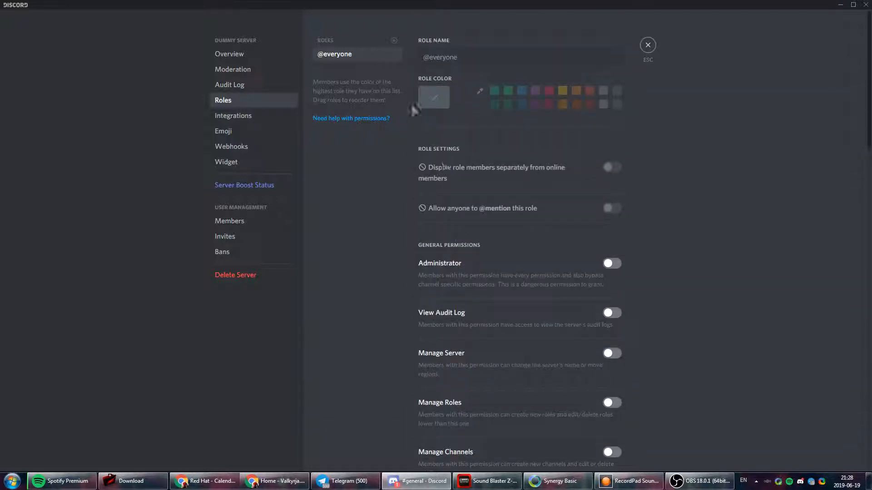
{"action": "left_click", "coordinate": [394, 40]}
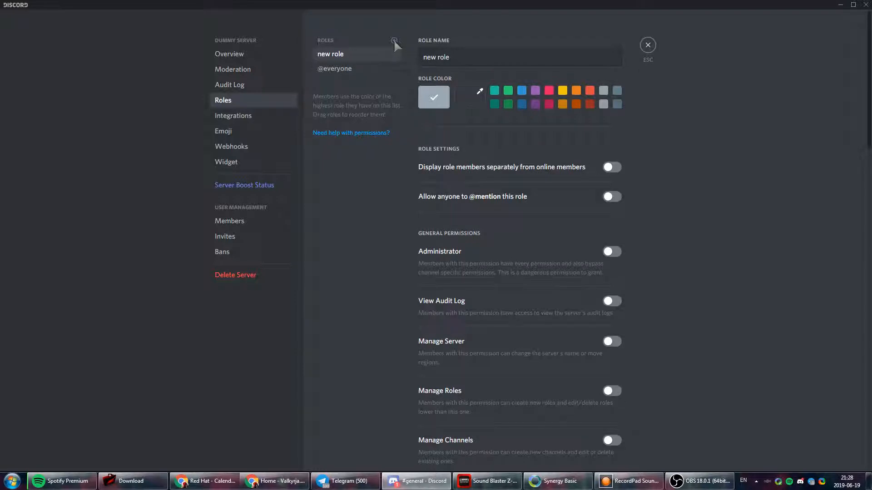
{"action": "left_click", "coordinate": [337, 73]}
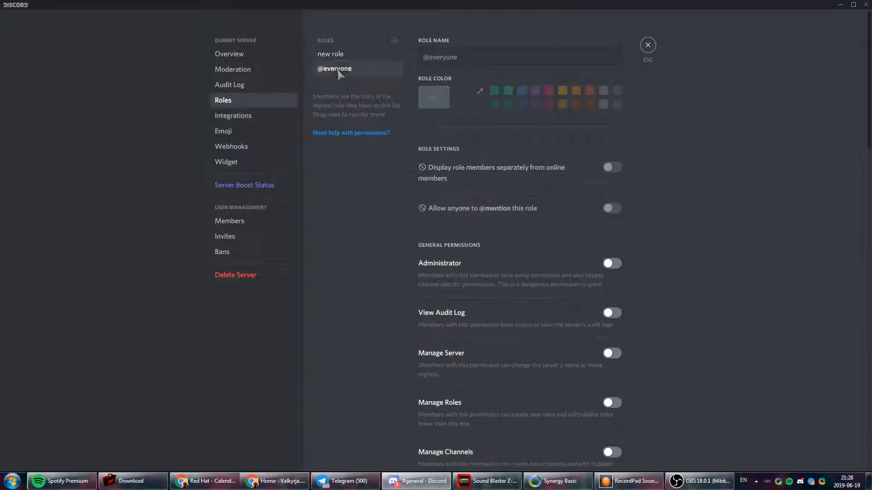
{"action": "left_click", "coordinate": [350, 55]}
{"action": "scroll", "coordinate": [532, 245], "scroll_direction": "down", "scroll_amount": 12}
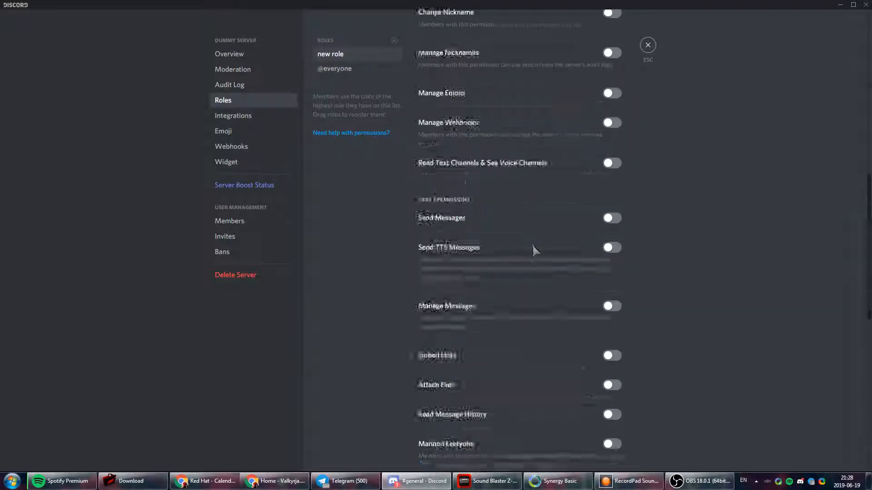
{"action": "left_click", "coordinate": [394, 40]}
{"action": "left_click", "coordinate": [394, 40]}
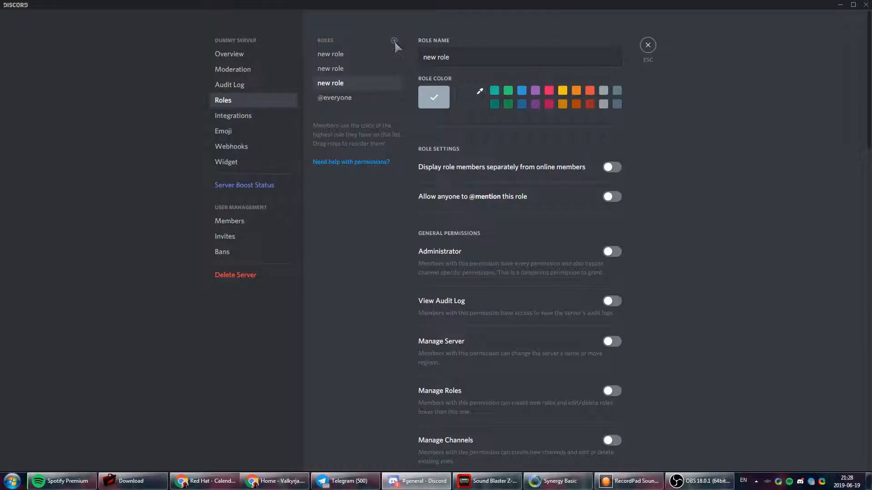
{"action": "left_click", "coordinate": [393, 40]}
- Name the four new roles, from highest to lowest, Staff, Admin, Moderator and Member
{"action": "type", "text": "Sta"}
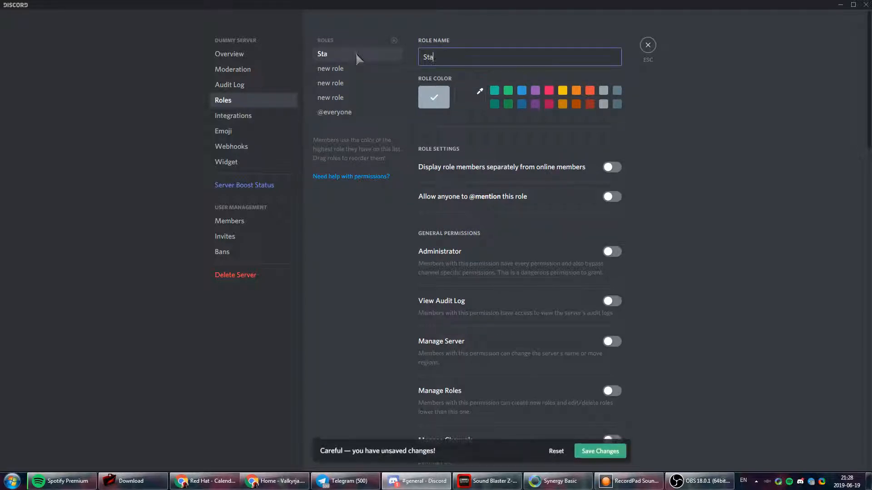
{"action": "type", "text": "ff"}
{"action": "left_click", "coordinate": [363, 69]}
{"action": "type", "text": "Ad"}
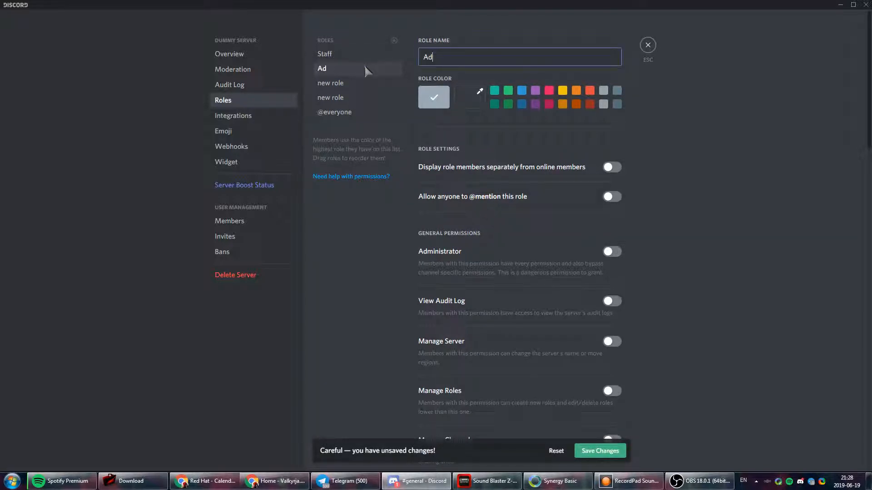
{"action": "type", "text": "min"}
{"action": "left_click", "coordinate": [369, 83]}
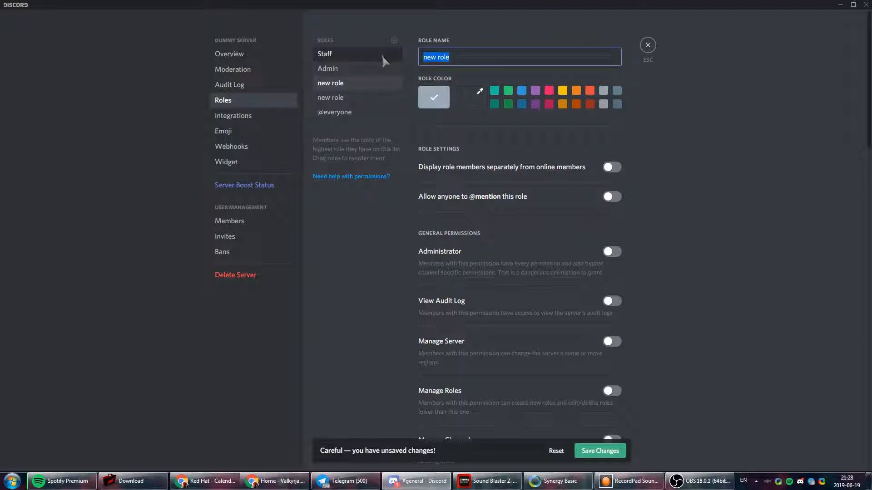
{"action": "type", "text": "Moderator"}
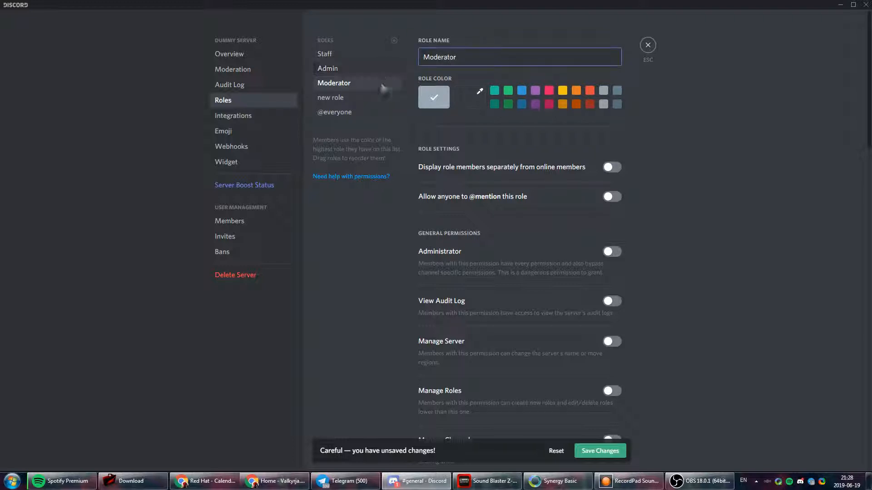
{"action": "left_click", "coordinate": [378, 97]}
{"action": "type", "text": "Member"}
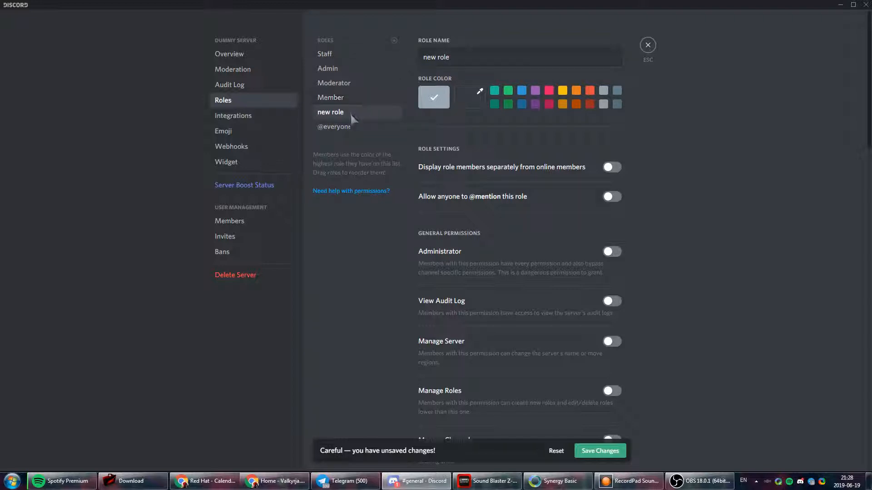
- Add another role below Member, name it Muted with no permissions, and save the role changes
{"action": "type", "text": "Mited"}
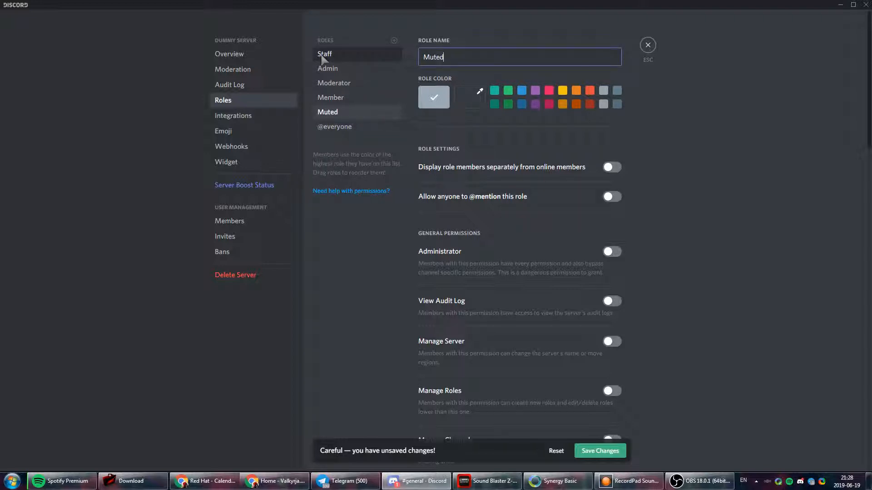
{"action": "left_click", "coordinate": [356, 274]}
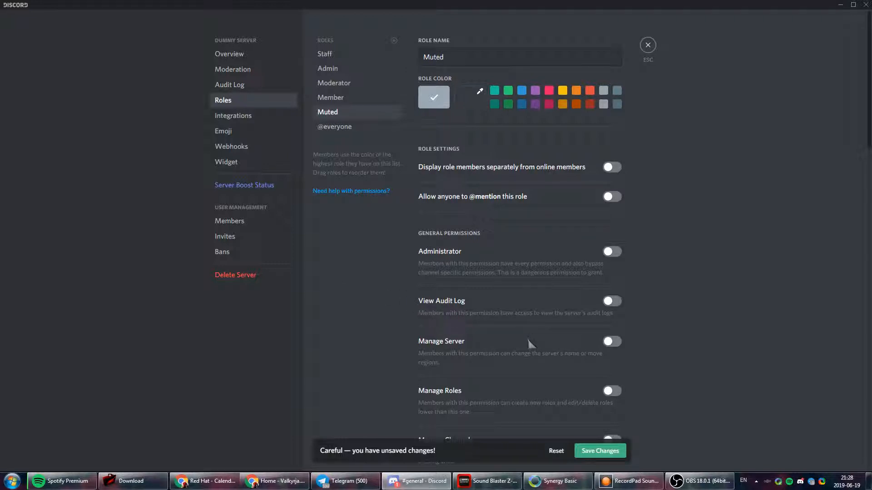
{"action": "scroll", "coordinate": [528, 341], "scroll_direction": "down", "scroll_amount": 3}
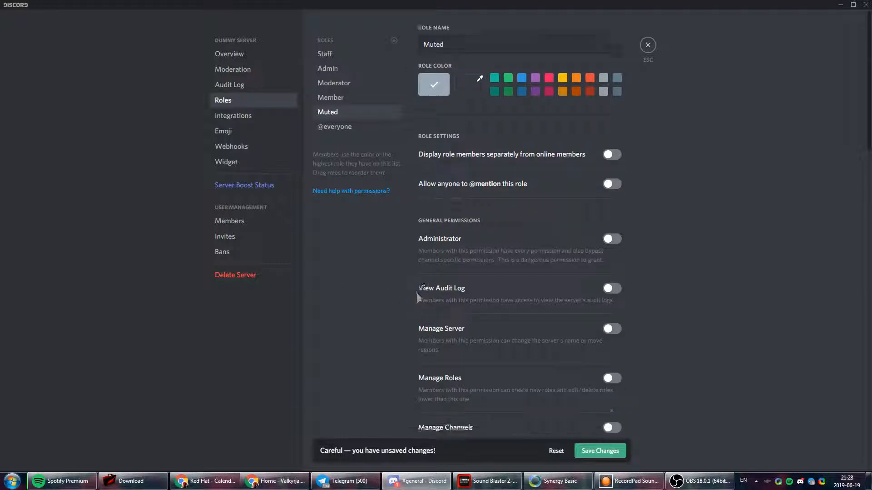
{"action": "left_click", "coordinate": [605, 457]}
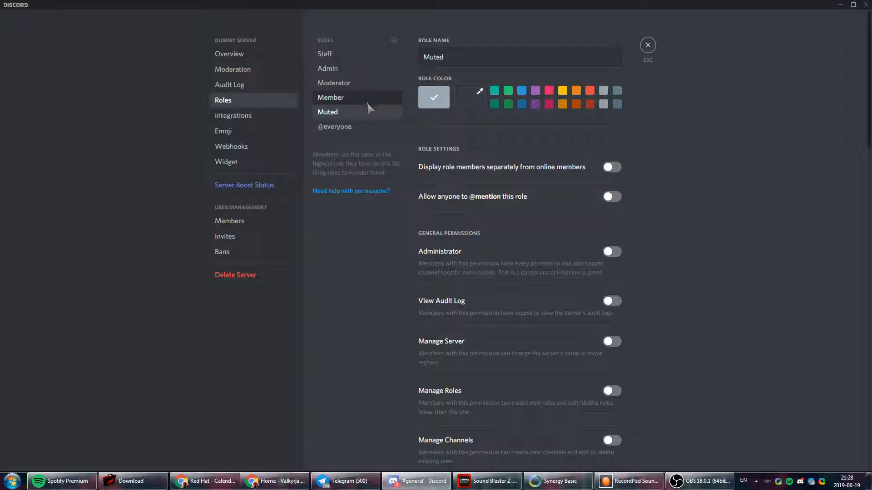
- For the Member role, turn on Change Nickname, Send Messages, and Read Text Channels & See Voice Channels
{"action": "left_click", "coordinate": [339, 99]}
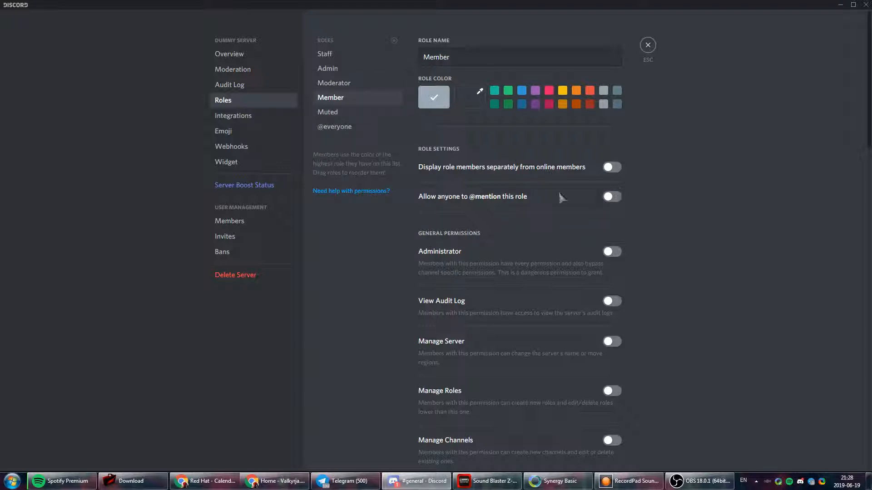
{"action": "scroll", "coordinate": [562, 215], "scroll_direction": "down", "scroll_amount": 5}
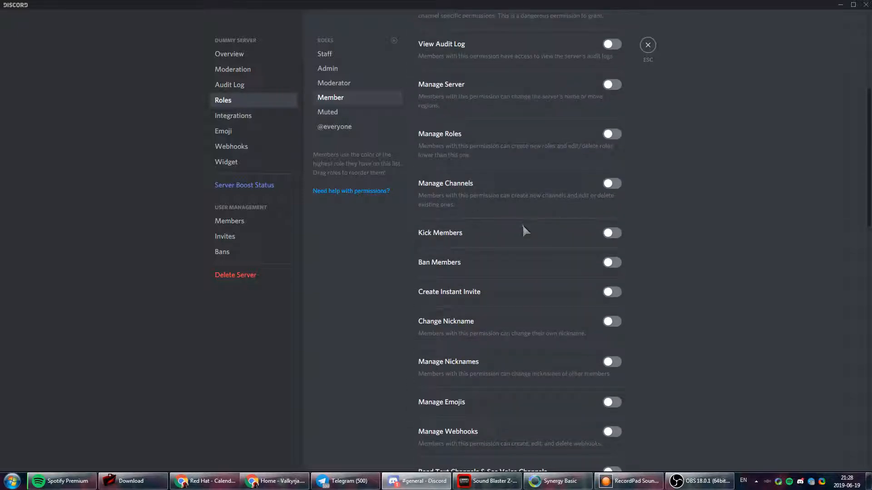
{"action": "scroll", "coordinate": [523, 227], "scroll_direction": "down", "scroll_amount": 3}
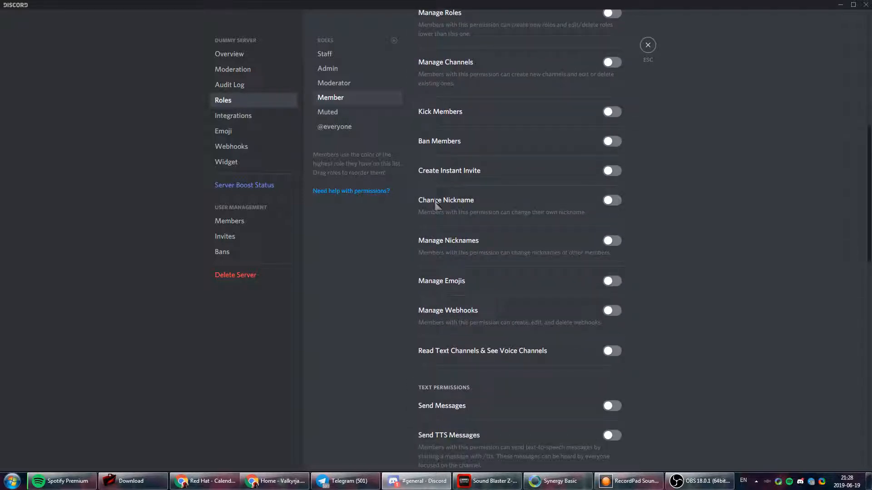
{"action": "left_click", "coordinate": [613, 202]}
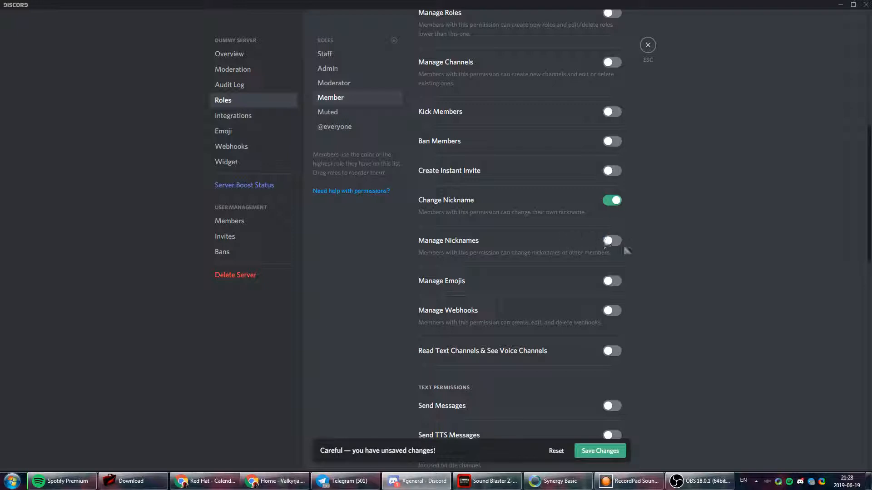
{"action": "scroll", "coordinate": [666, 237], "scroll_direction": "down", "scroll_amount": 3}
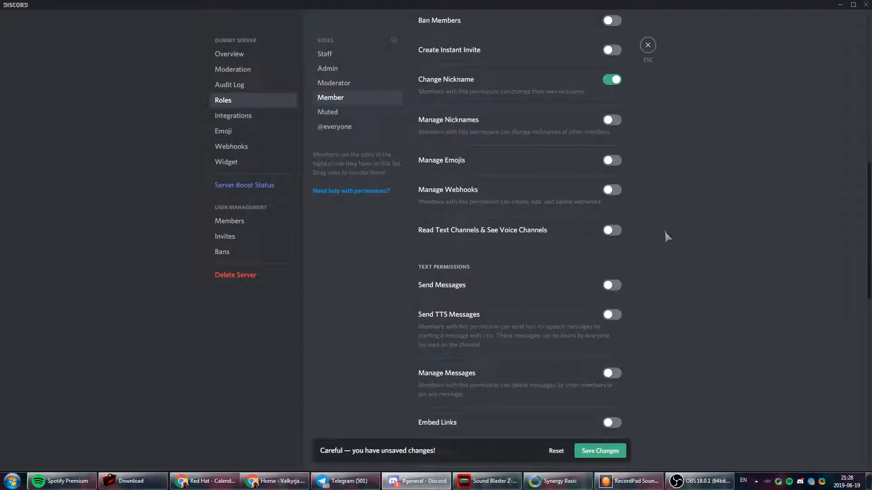
{"action": "scroll", "coordinate": [549, 170], "scroll_direction": "down", "scroll_amount": 5}
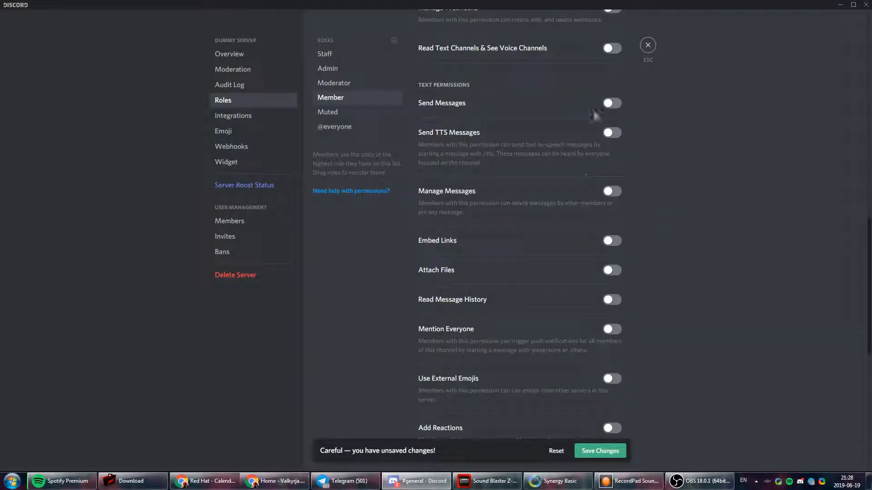
{"action": "left_click", "coordinate": [617, 104]}
{"action": "left_click", "coordinate": [613, 48]}
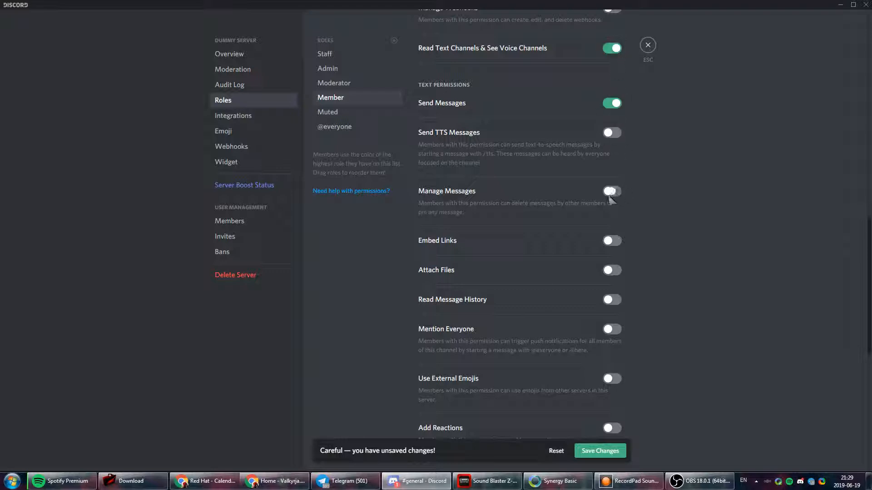
- Turn on Embed Links, Attach Files, Read Message History, Use External Emojis and Add Reactions for the Member role
{"action": "left_click", "coordinate": [612, 242]}
{"action": "left_click", "coordinate": [612, 272]}
{"action": "scroll", "coordinate": [611, 305], "scroll_direction": "down", "scroll_amount": 2}
{"action": "left_click", "coordinate": [611, 209]}
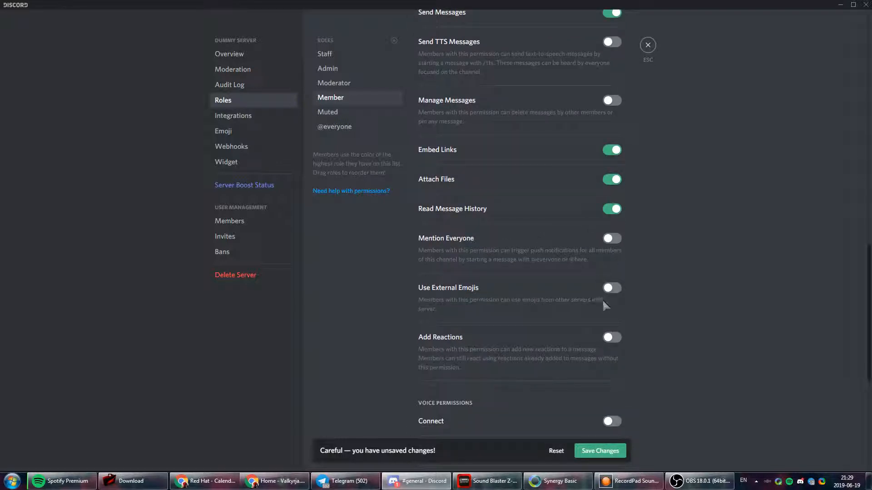
{"action": "left_click", "coordinate": [614, 288]}
{"action": "left_click", "coordinate": [611, 337]}
{"action": "scroll", "coordinate": [613, 336], "scroll_direction": "down", "scroll_amount": 5}
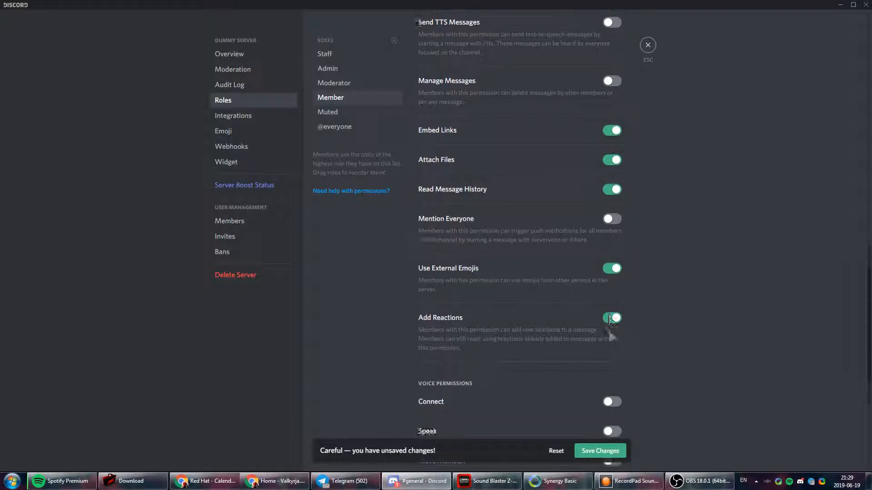
- Turn on Connect, Speak and Use Voice Activity for the Member role and save the changes
{"action": "left_click", "coordinate": [617, 225]}
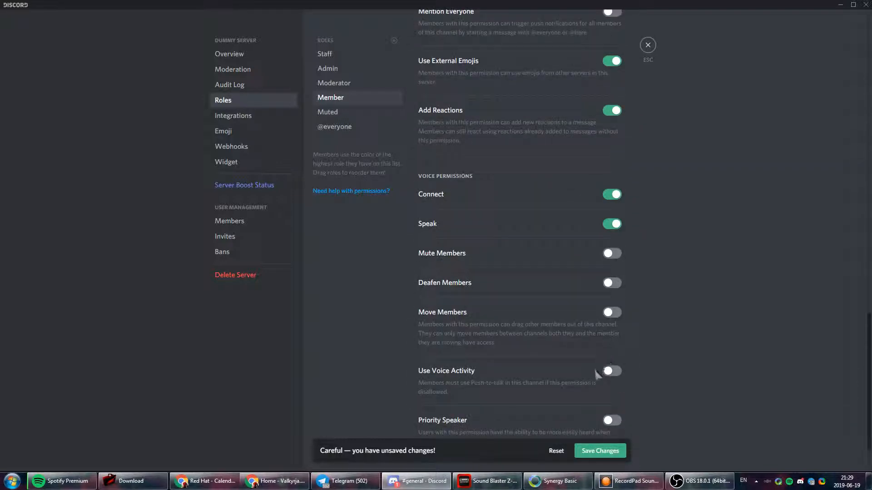
{"action": "left_click", "coordinate": [610, 372]}
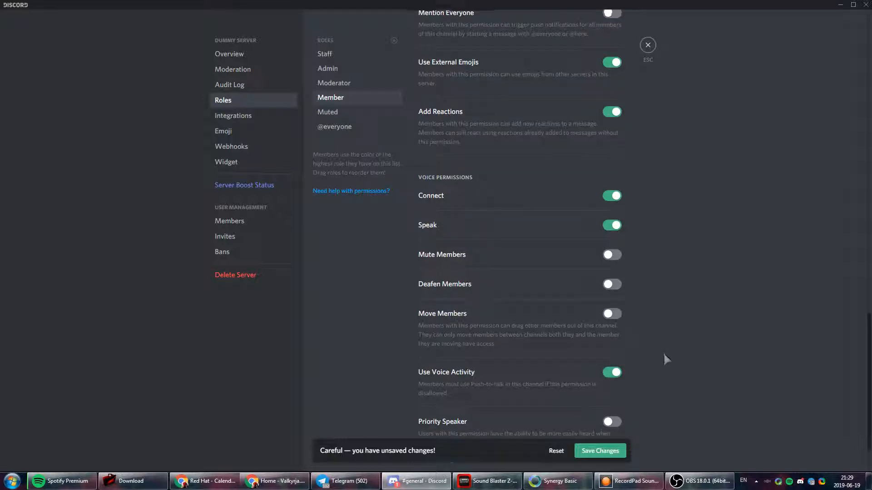
{"action": "scroll", "coordinate": [658, 345], "scroll_direction": "up", "scroll_amount": 20}
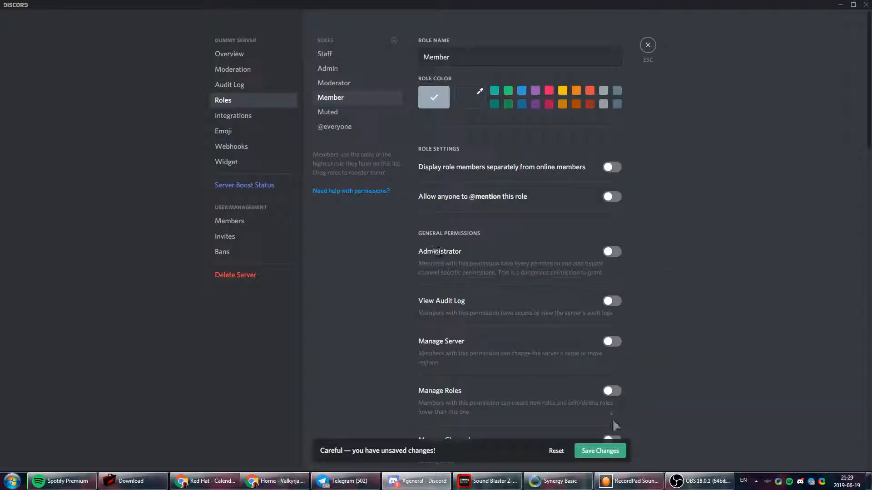
{"action": "left_click", "coordinate": [611, 451]}
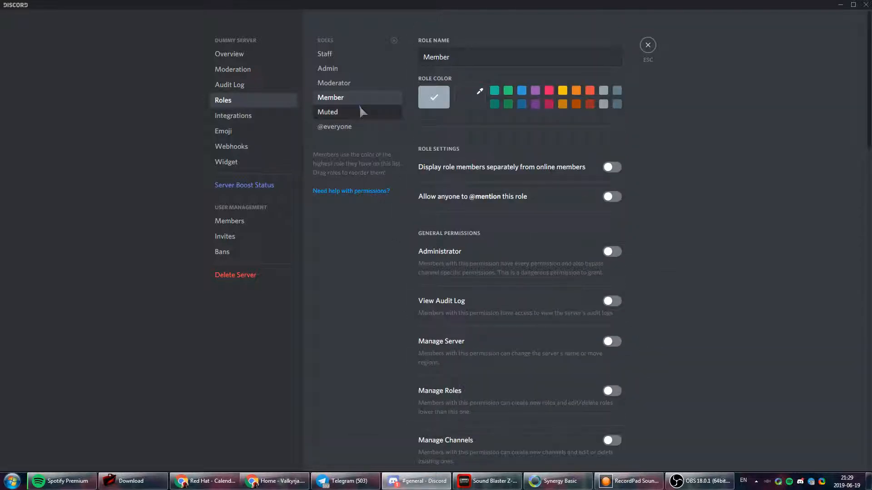
- For the Moderator role, turn on Kick Members, Manage Nicknames and Manage Emojis
{"action": "left_click", "coordinate": [345, 83]}
{"action": "scroll", "coordinate": [623, 220], "scroll_direction": "down", "scroll_amount": 7}
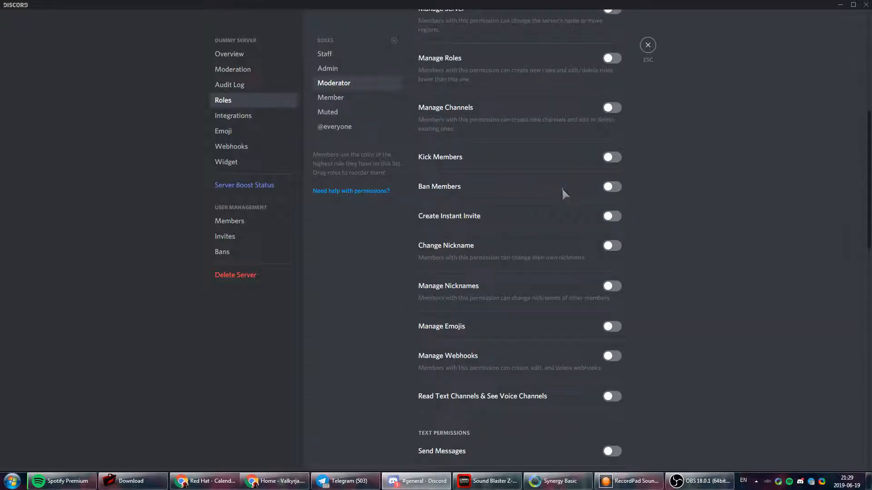
{"action": "left_click", "coordinate": [611, 157]}
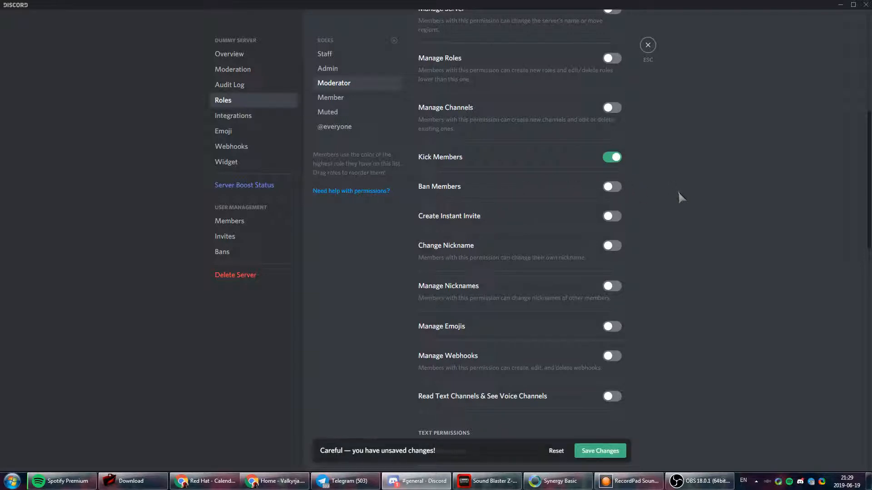
{"action": "scroll", "coordinate": [678, 191], "scroll_direction": "up", "scroll_amount": 3}
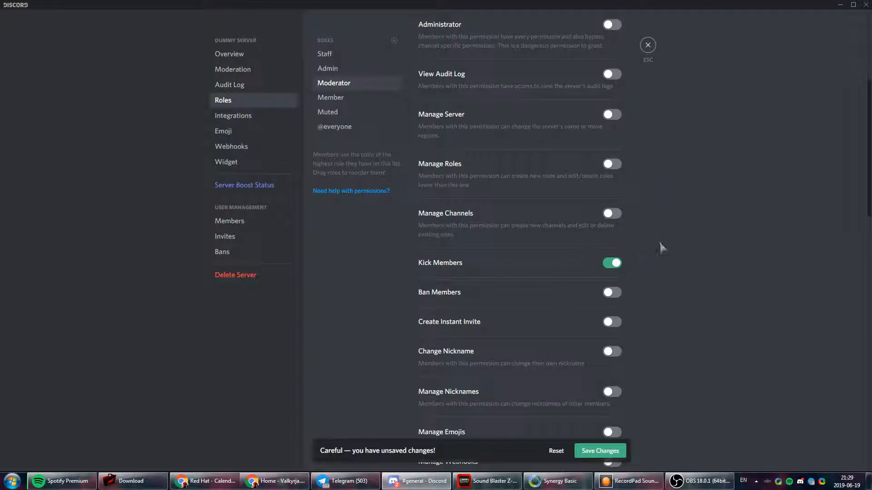
{"action": "scroll", "coordinate": [687, 243], "scroll_direction": "up", "scroll_amount": 2}
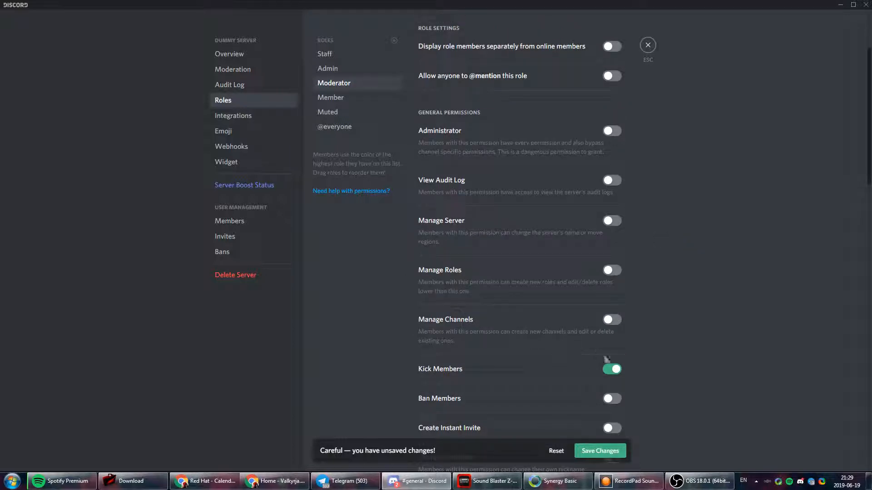
{"action": "scroll", "coordinate": [644, 277], "scroll_direction": "down", "scroll_amount": 2}
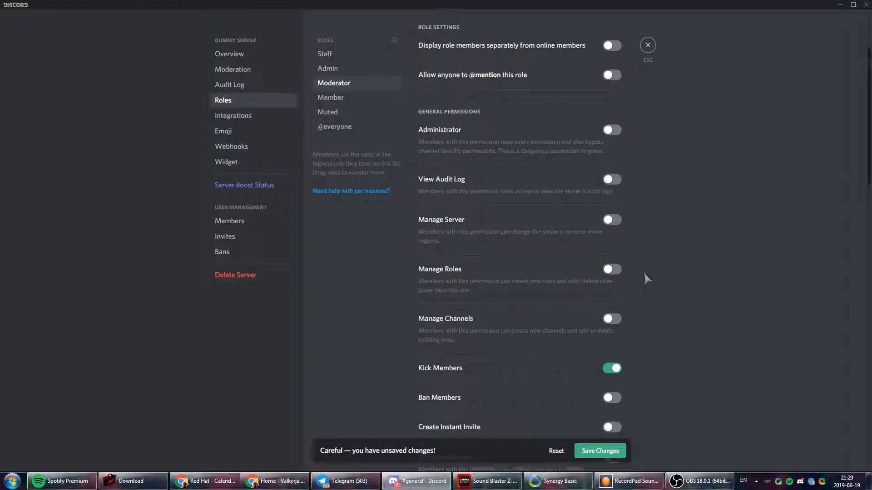
{"action": "scroll", "coordinate": [645, 236], "scroll_direction": "down", "scroll_amount": 2}
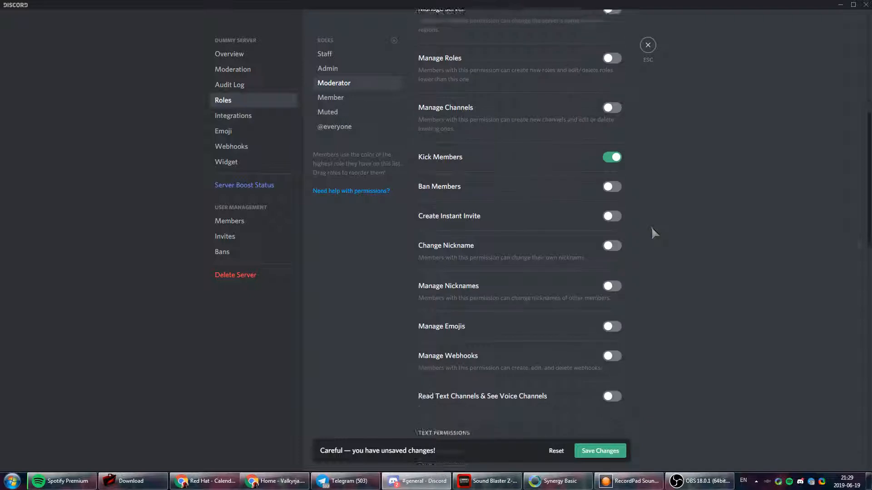
{"action": "scroll", "coordinate": [568, 229], "scroll_direction": "up", "scroll_amount": 3}
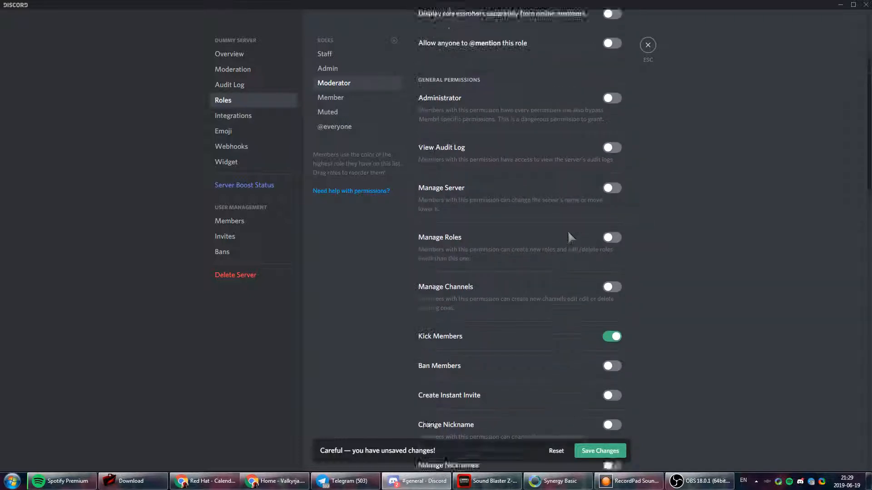
{"action": "scroll", "coordinate": [632, 231], "scroll_direction": "down", "scroll_amount": 4}
{"action": "left_click", "coordinate": [614, 267]}
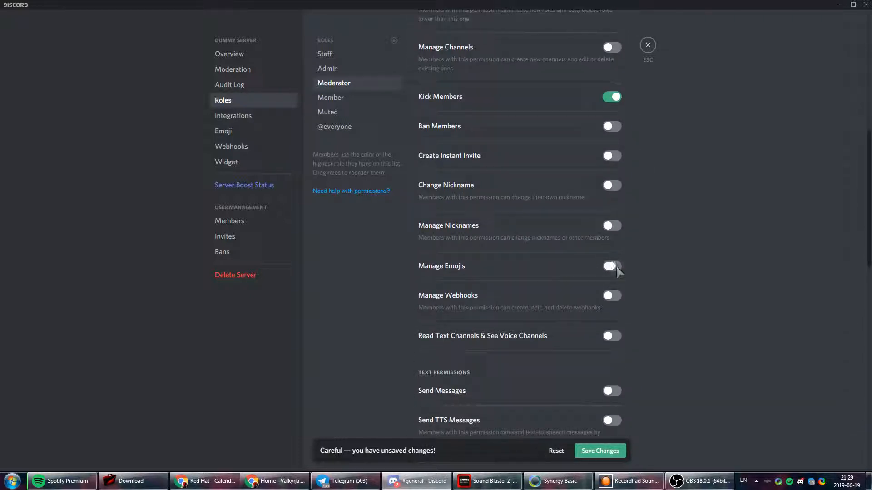
{"action": "left_click", "coordinate": [610, 226]}
- Give the Moderator role Manage Messages, Mute Members, Deafen Members, Move Members and Priority Speaker, and save the changes
{"action": "scroll", "coordinate": [579, 150], "scroll_direction": "down", "scroll_amount": 3}
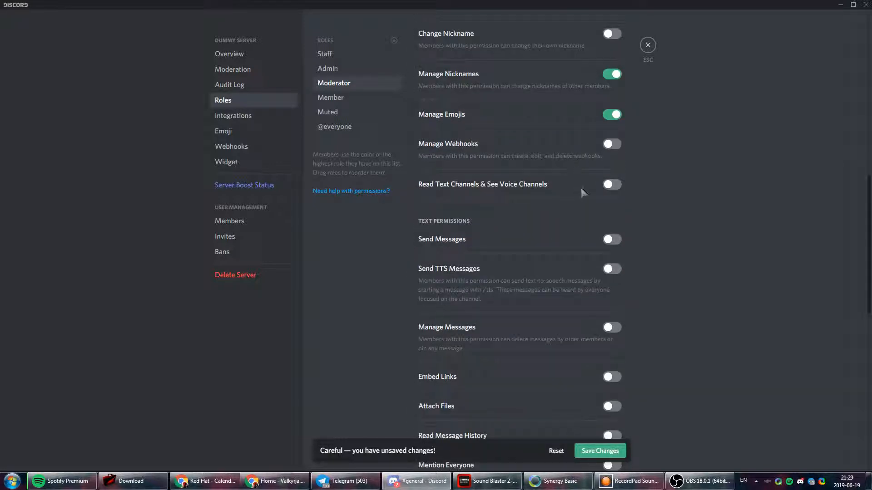
{"action": "scroll", "coordinate": [607, 188], "scroll_direction": "down", "scroll_amount": 2}
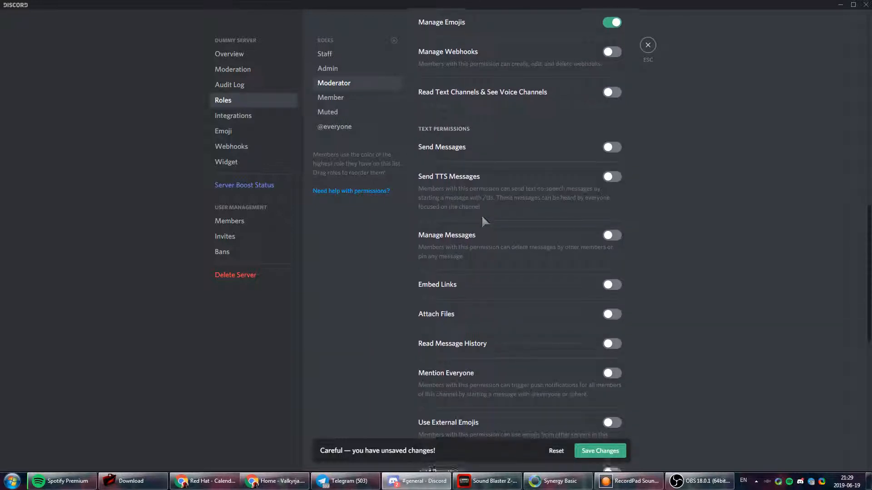
{"action": "left_click", "coordinate": [611, 222]}
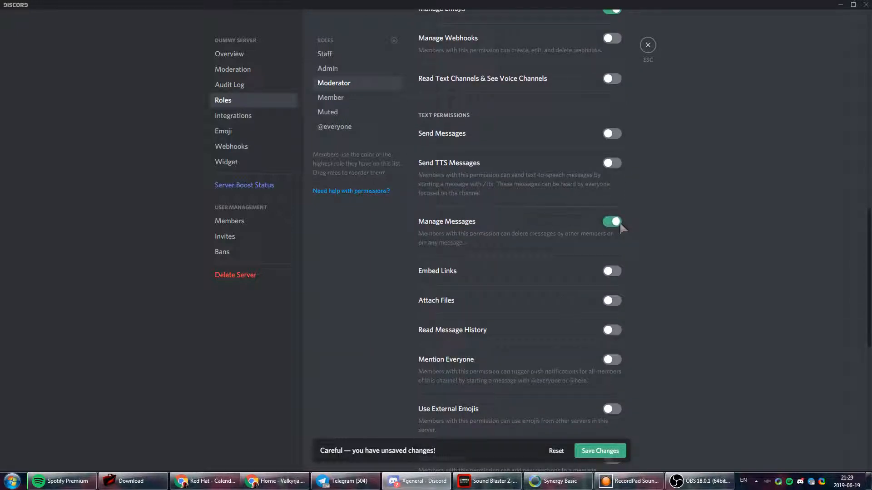
{"action": "scroll", "coordinate": [568, 187], "scroll_direction": "down", "scroll_amount": 8}
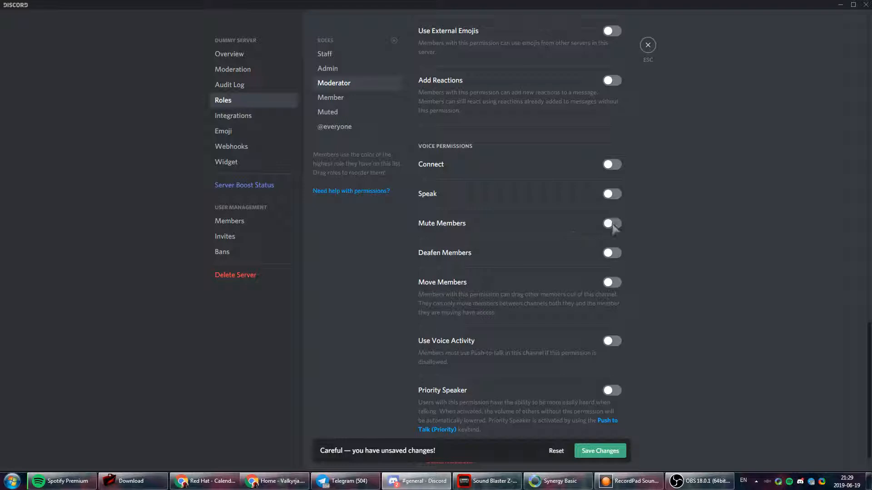
{"action": "left_click", "coordinate": [612, 224]}
{"action": "left_click", "coordinate": [612, 253]}
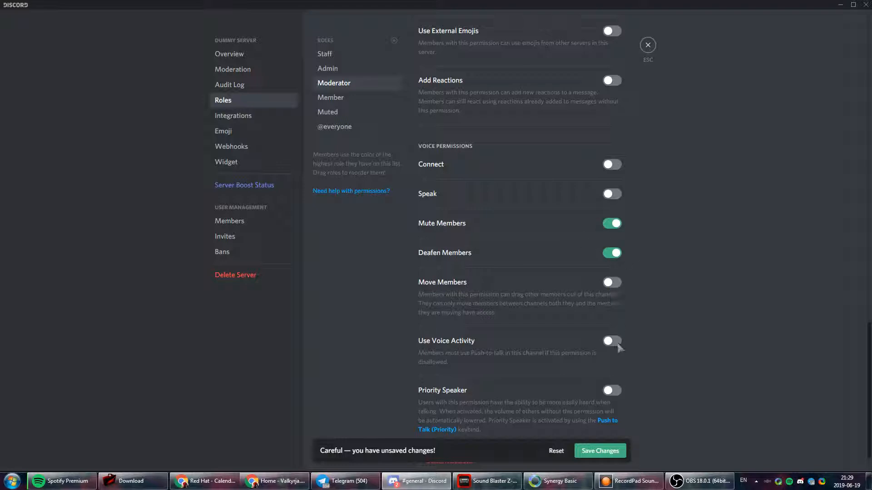
{"action": "left_click", "coordinate": [612, 283]}
{"action": "left_click", "coordinate": [615, 391]}
{"action": "scroll", "coordinate": [604, 299], "scroll_direction": "up", "scroll_amount": 6}
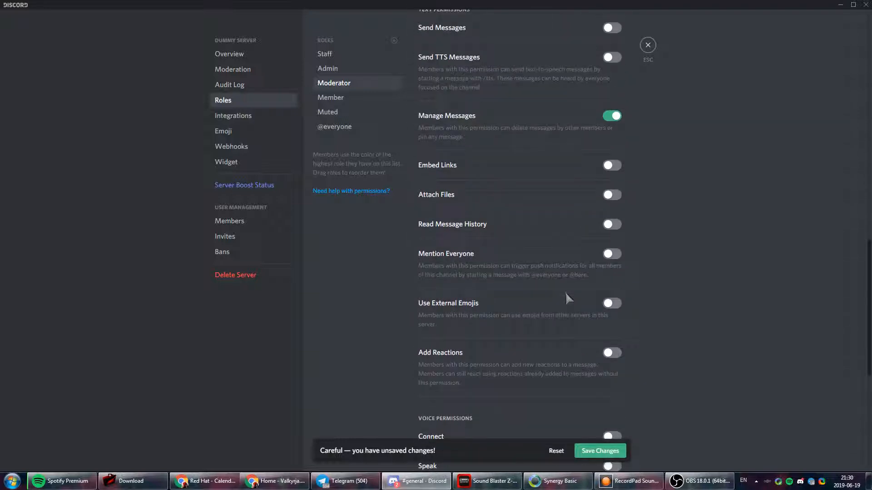
{"action": "scroll", "coordinate": [567, 298], "scroll_direction": "up", "scroll_amount": 4}
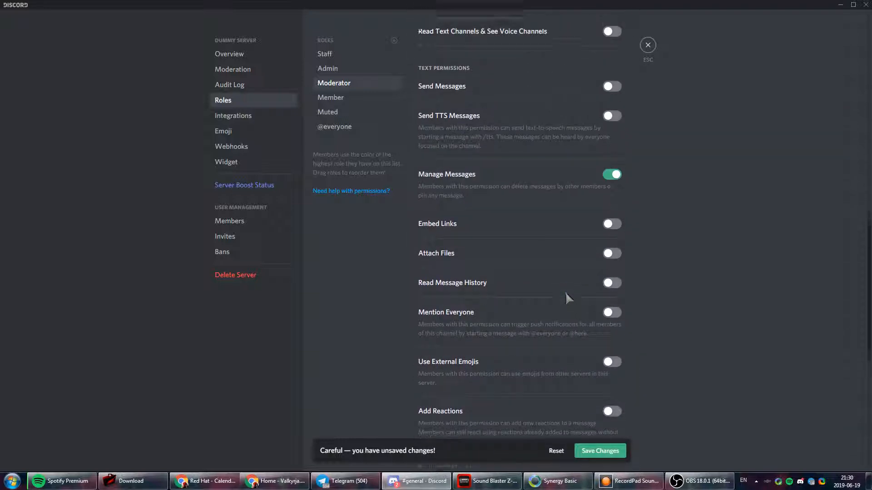
{"action": "left_click", "coordinate": [591, 453]}
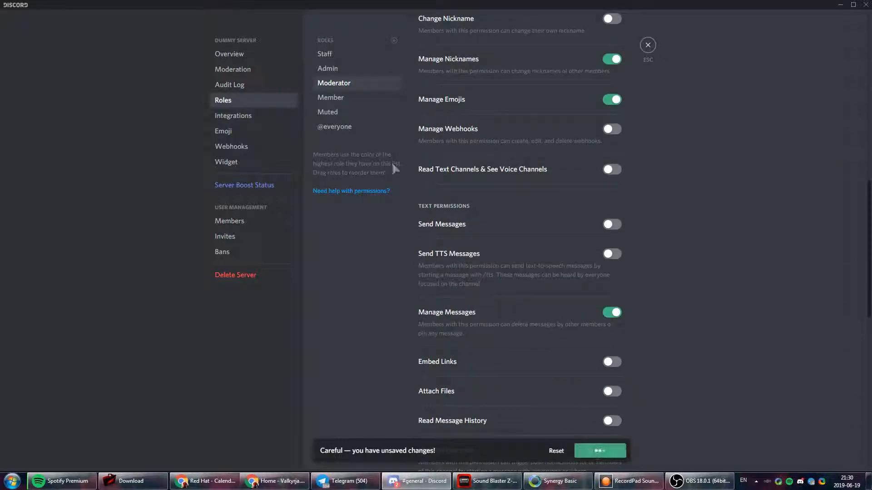
{"action": "left_click", "coordinate": [347, 98]}
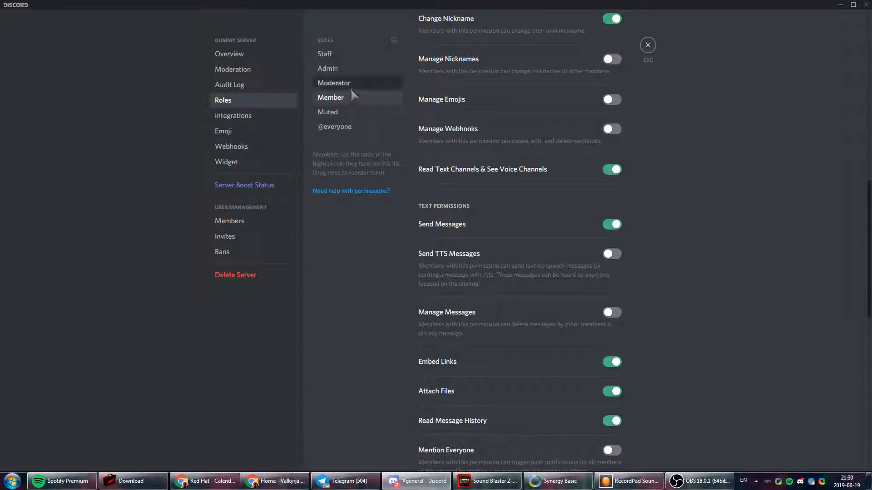
{"action": "left_click", "coordinate": [350, 87]}
{"action": "left_click", "coordinate": [351, 97]}
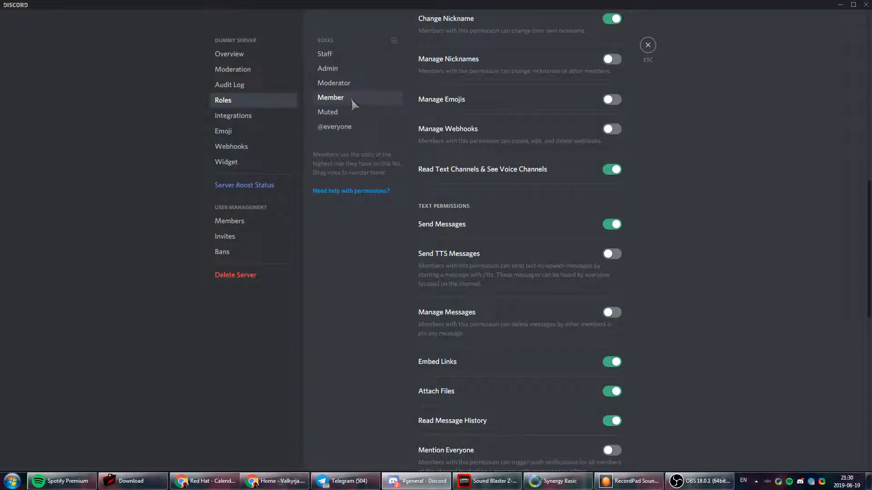
{"action": "left_click", "coordinate": [348, 109]}
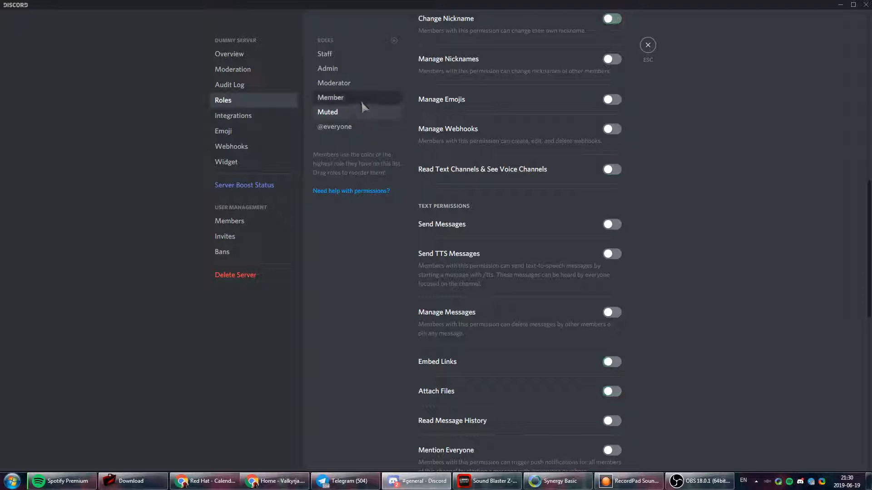
- For the Admin role, turn on Administrator, View Audit Log, Manage Server and Manage Roles
{"action": "left_click", "coordinate": [353, 69]}
{"action": "scroll", "coordinate": [644, 158], "scroll_direction": "up", "scroll_amount": 3}
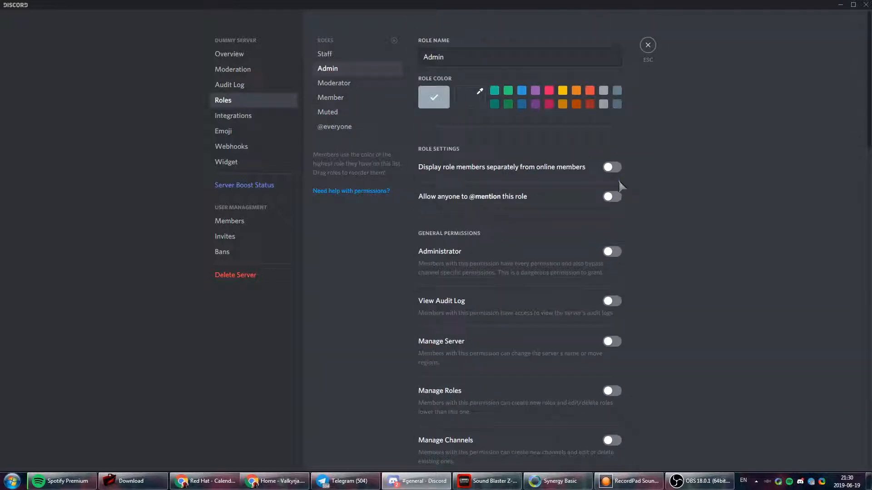
{"action": "left_click", "coordinate": [613, 252]}
{"action": "left_click", "coordinate": [616, 301]}
{"action": "left_click", "coordinate": [614, 342]}
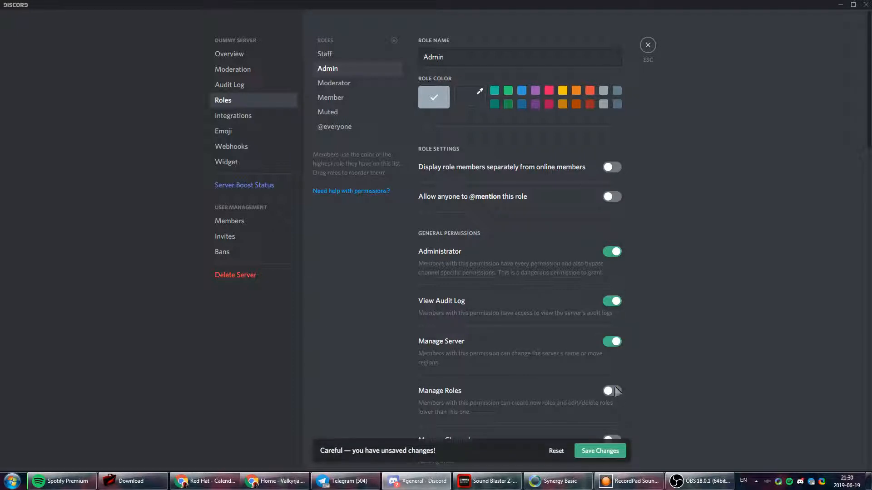
{"action": "left_click", "coordinate": [616, 392]}
- Turn on Manage Channels, Kick Members, Ban Members and Change Nickname for the Admin role
{"action": "scroll", "coordinate": [617, 397], "scroll_direction": "down", "scroll_amount": 3}
{"action": "left_click", "coordinate": [612, 274]}
{"action": "left_click", "coordinate": [612, 323]}
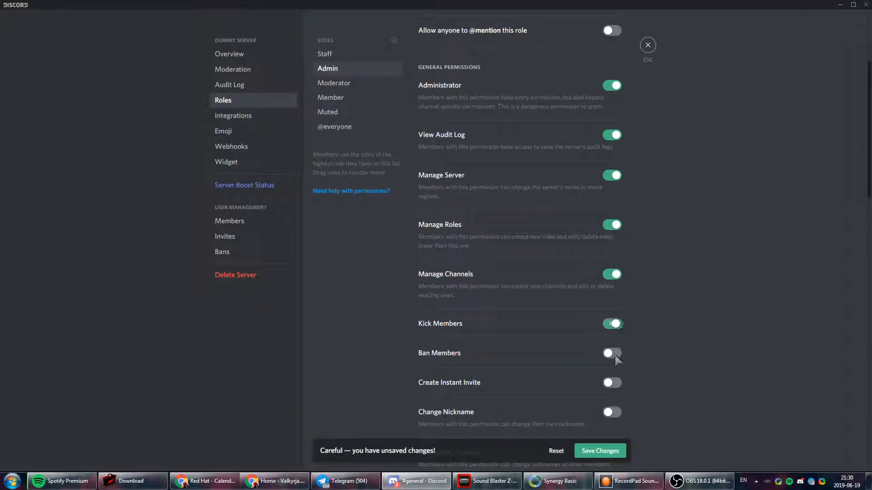
{"action": "left_click", "coordinate": [612, 353]}
{"action": "left_click", "coordinate": [612, 412]}
- Turn on Manage Nicknames, Manage Emojis, Manage Webhooks and Read Text Channels & See Voice Channels for the Admin role
{"action": "scroll", "coordinate": [616, 409], "scroll_direction": "down", "scroll_amount": 7}
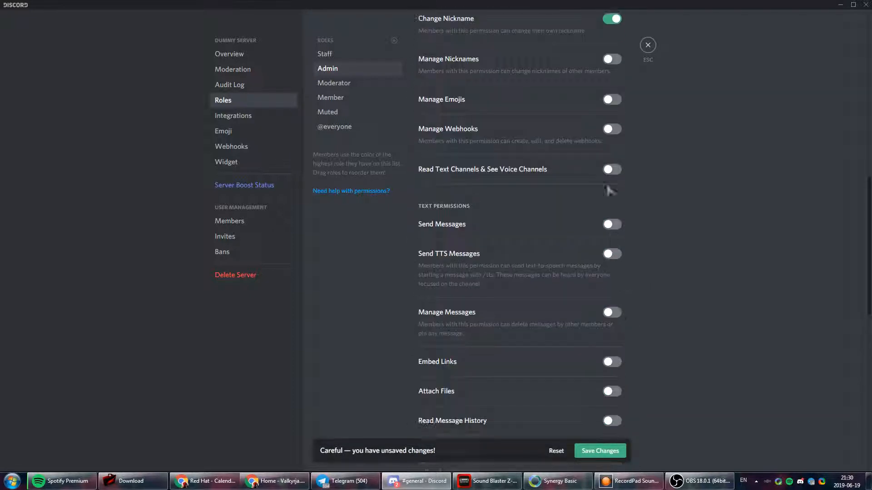
{"action": "left_click", "coordinate": [612, 59]}
{"action": "left_click", "coordinate": [612, 99]}
{"action": "left_click", "coordinate": [612, 129]}
{"action": "left_click", "coordinate": [613, 170]}
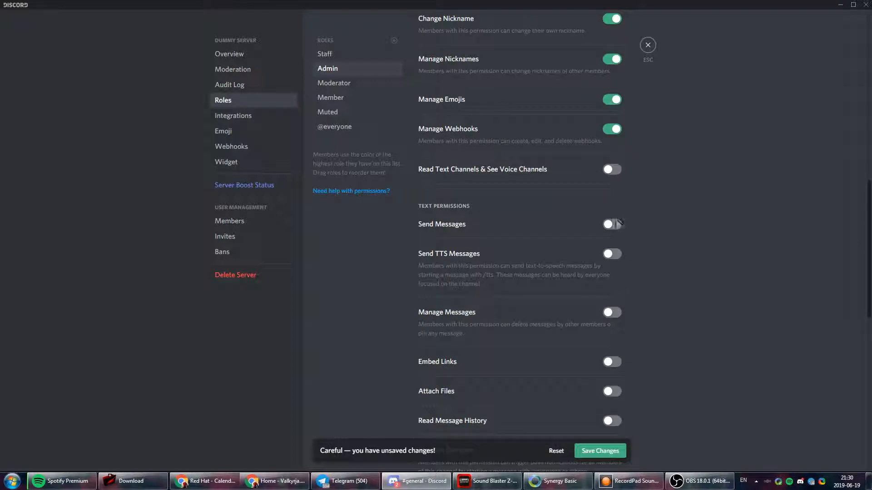
- Allow the Admin role Send Messages, Manage Messages, Embed Links, Attach Files and Read Message History, with Send TTS Messages off
{"action": "left_click", "coordinate": [614, 227]}
{"action": "left_click", "coordinate": [613, 255]}
{"action": "left_click", "coordinate": [613, 313]}
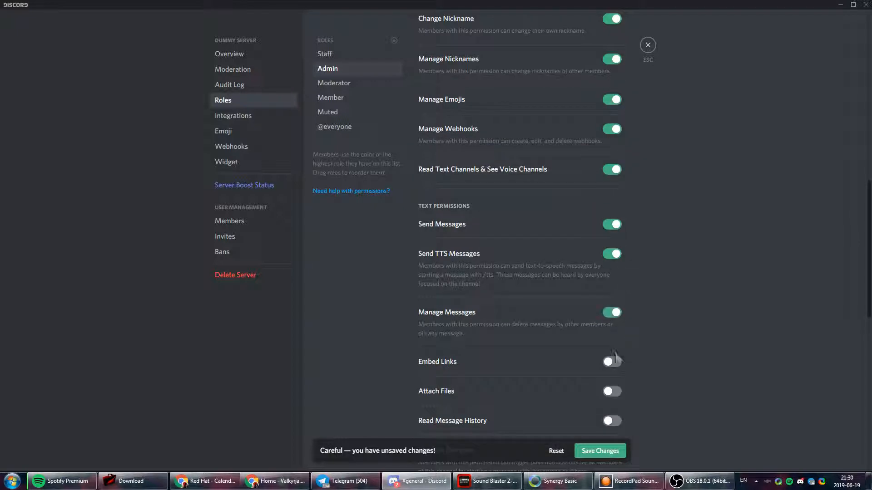
{"action": "left_click", "coordinate": [613, 362]}
{"action": "left_click", "coordinate": [614, 393]}
{"action": "left_click", "coordinate": [613, 419]}
{"action": "scroll", "coordinate": [590, 272], "scroll_direction": "down", "scroll_amount": 2}
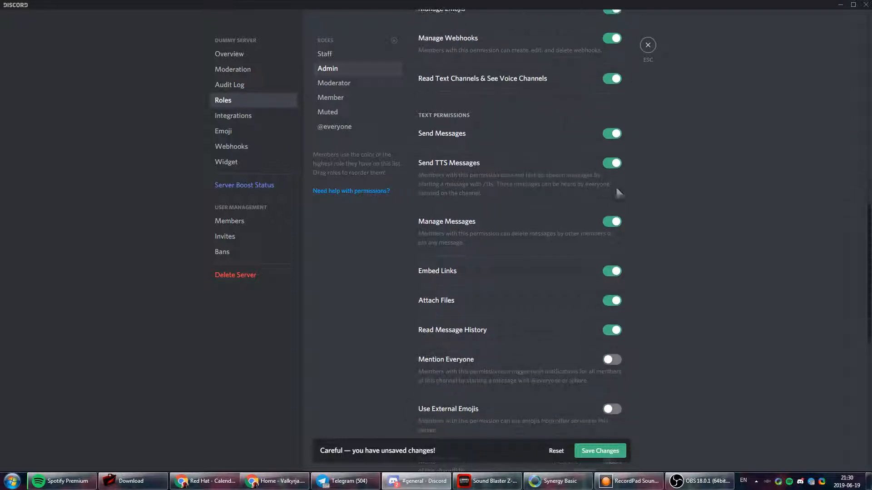
{"action": "left_click", "coordinate": [612, 163]}
- Turn on Mention Everyone, Use External Emojis and Add Reactions for the Admin role
{"action": "scroll", "coordinate": [554, 221], "scroll_direction": "down", "scroll_amount": 3}
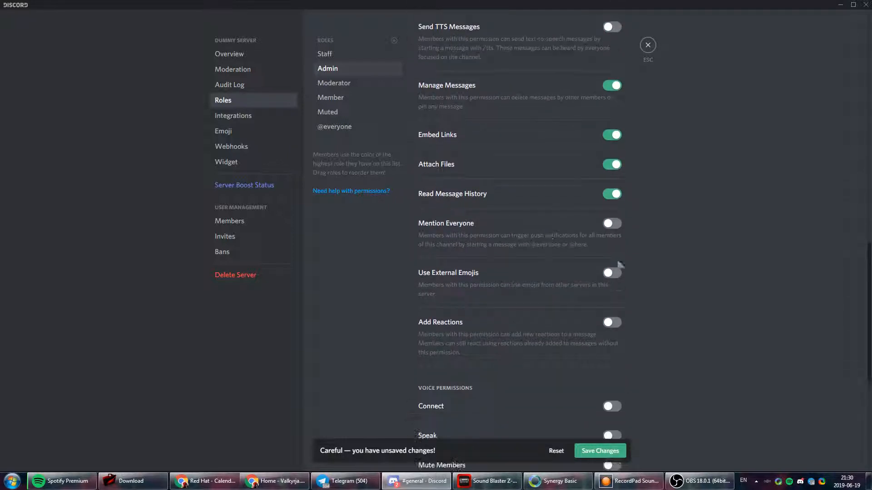
{"action": "left_click", "coordinate": [613, 224]}
{"action": "left_click", "coordinate": [614, 275]}
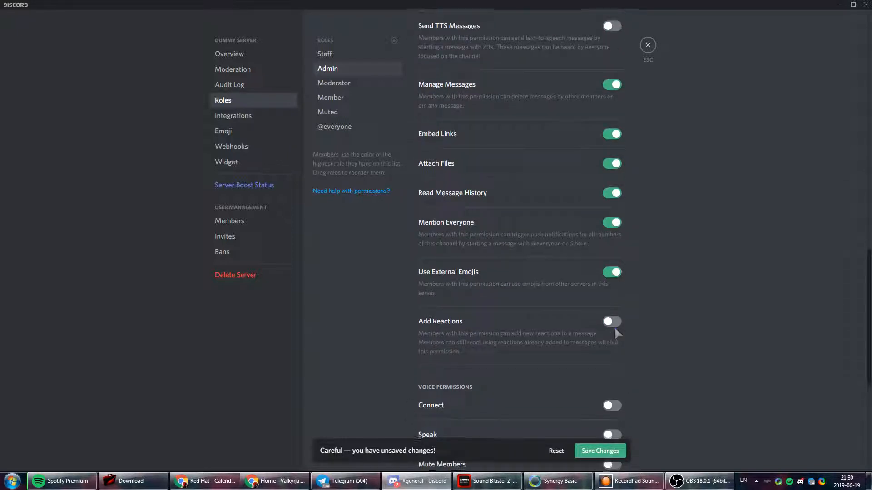
{"action": "scroll", "coordinate": [614, 326], "scroll_direction": "down", "scroll_amount": 3}
{"action": "left_click", "coordinate": [613, 205]}
- Turn on every voice permission for the Admin role, from Connect and Speak through Use Voice Activity and Priority Speaker
{"action": "left_click", "coordinate": [615, 287]}
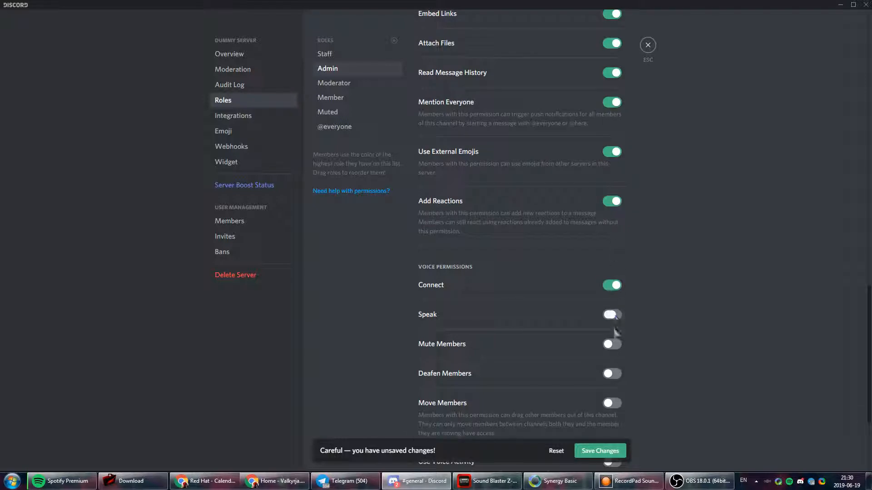
{"action": "left_click", "coordinate": [612, 316]}
{"action": "left_click", "coordinate": [612, 345]}
{"action": "left_click", "coordinate": [613, 374]}
{"action": "left_click", "coordinate": [613, 404]}
{"action": "scroll", "coordinate": [585, 295], "scroll_direction": "down", "scroll_amount": 4}
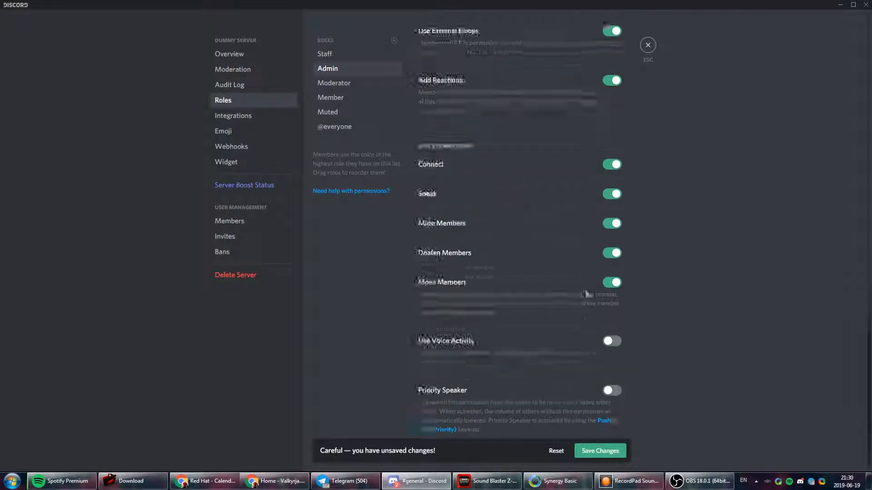
{"action": "left_click", "coordinate": [614, 306]}
{"action": "left_click", "coordinate": [612, 356]}
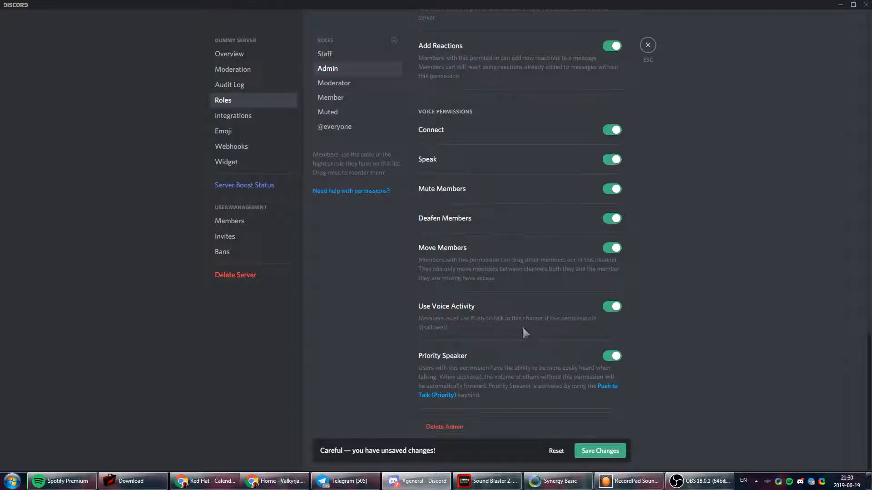
- Save the Admin role's permissions, and set the Staff role to display its members separately from online members
{"action": "scroll", "coordinate": [522, 326], "scroll_direction": "up", "scroll_amount": 15}
{"action": "left_click", "coordinate": [598, 451]}
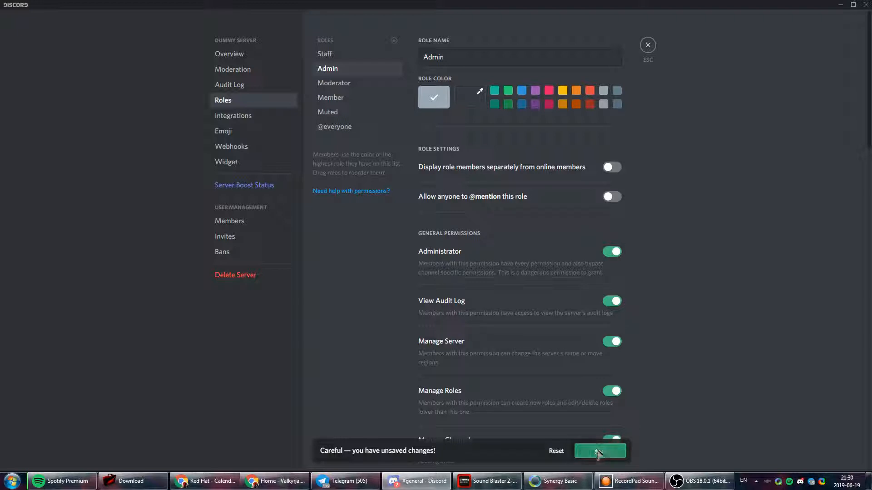
{"action": "left_click", "coordinate": [335, 55]}
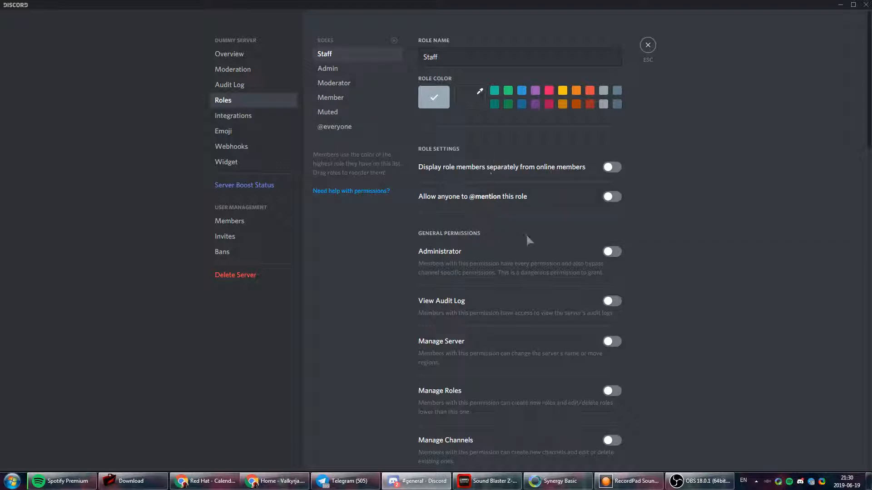
{"action": "left_click", "coordinate": [612, 167]}
{"action": "left_click", "coordinate": [600, 451]}
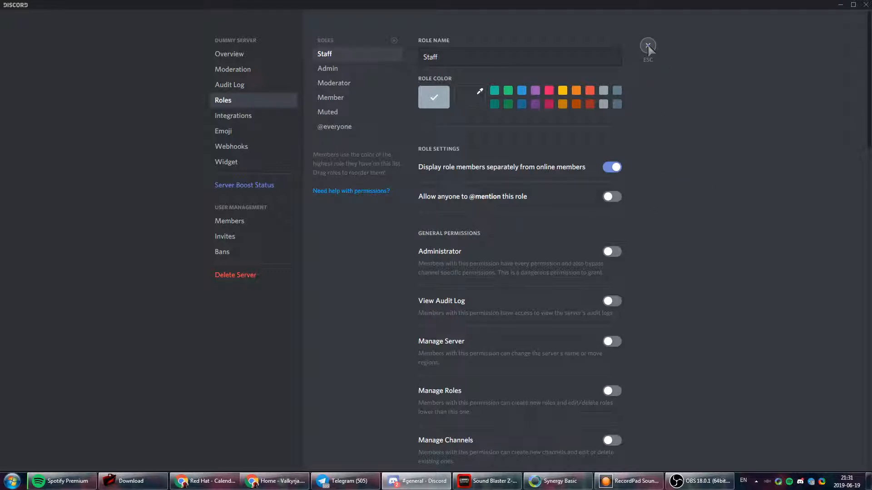
{"action": "left_click", "coordinate": [648, 46]}
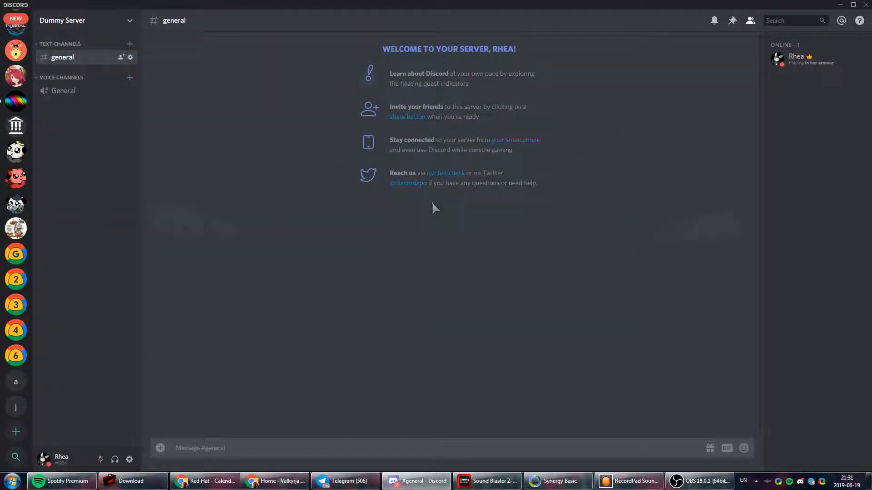
- Switch to Chrome and open the Valkyrja bot's Discord authorization page through the invite on valkyrja.app
{"action": "left_click", "coordinate": [275, 481]}
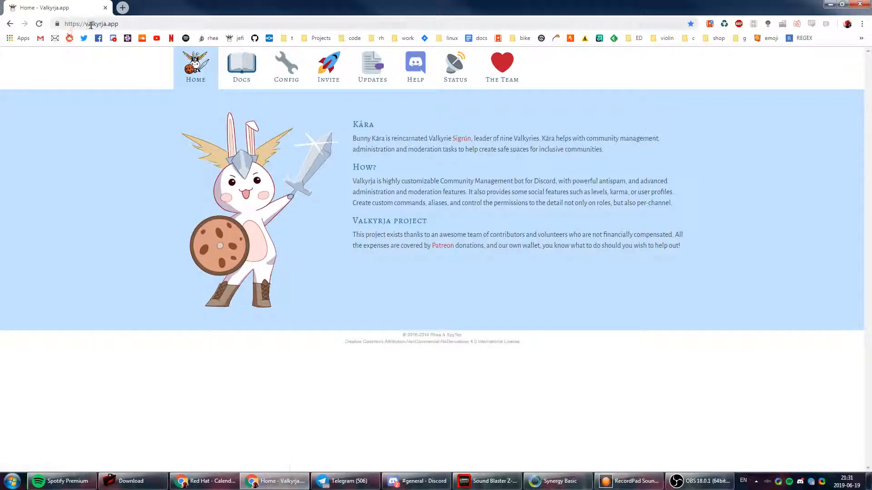
{"action": "left_click", "coordinate": [288, 70]}
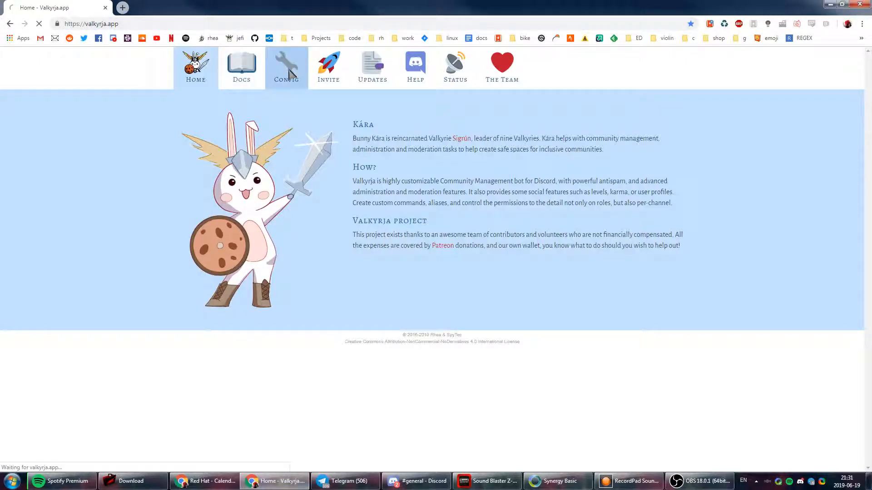
{"action": "left_click", "coordinate": [321, 78]}
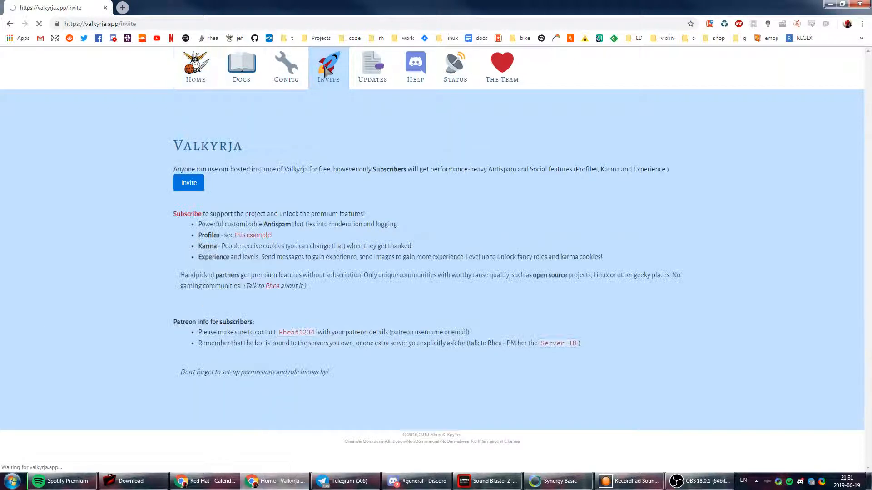
{"action": "left_click", "coordinate": [197, 186]}
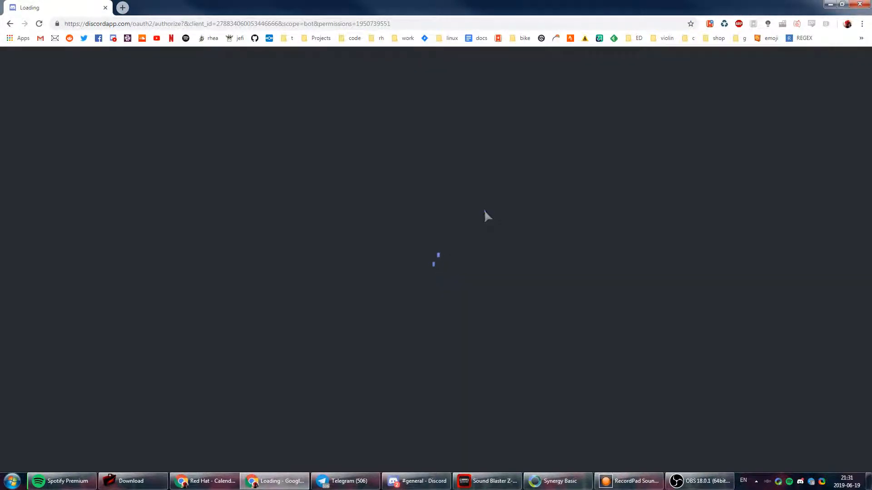
- Authorize the Valkyrja bot on Dummy Server with all of its requested permissions
{"action": "left_click", "coordinate": [457, 229]}
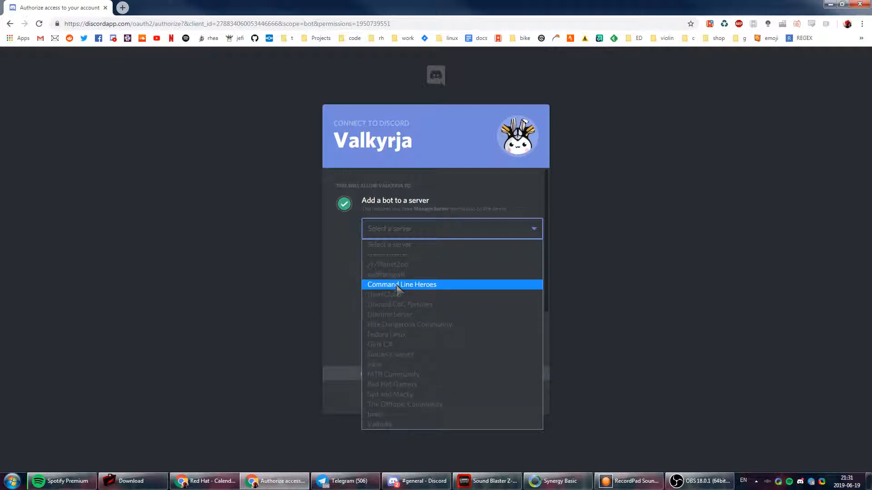
{"action": "left_click", "coordinate": [395, 314]}
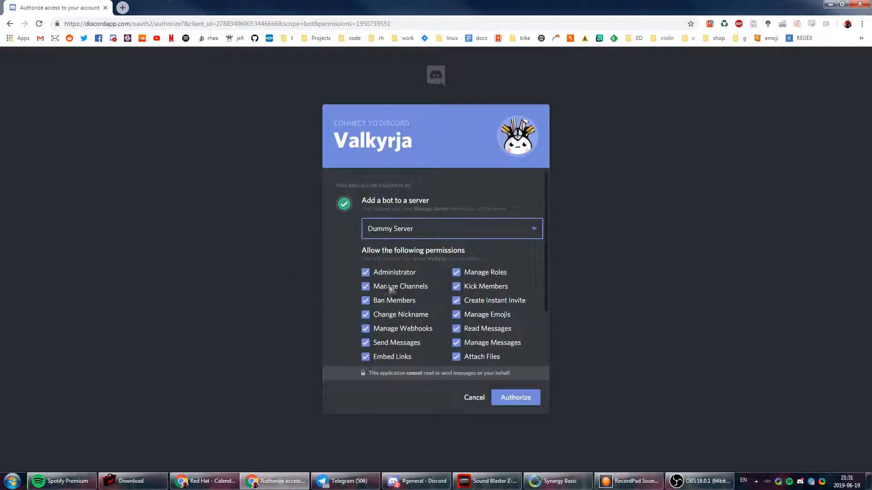
{"action": "scroll", "coordinate": [389, 288], "scroll_direction": "down", "scroll_amount": 3}
{"action": "left_click", "coordinate": [528, 398]}
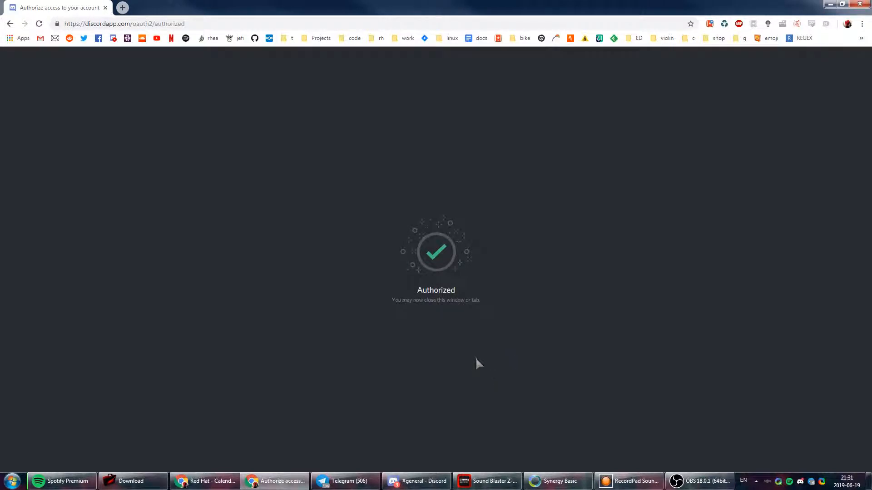
- Return to valkyrja.app and open its Config page
{"action": "left_click", "coordinate": [235, 38]}
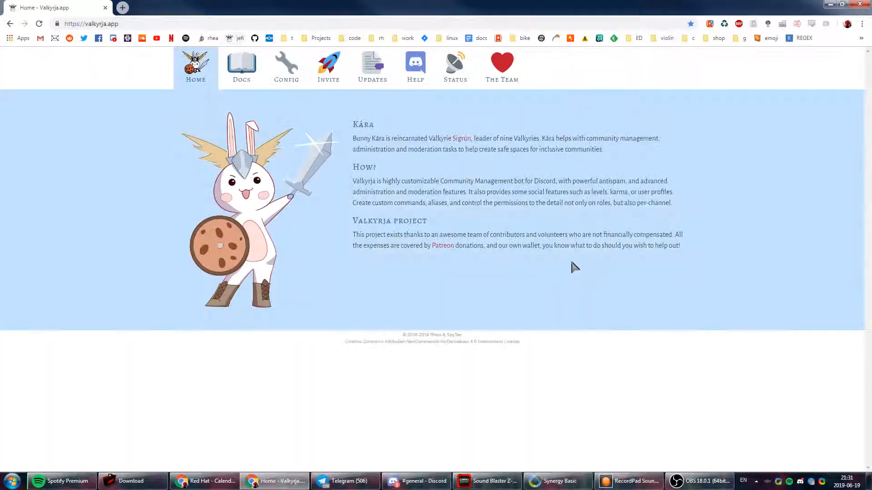
{"action": "left_click", "coordinate": [292, 84]}
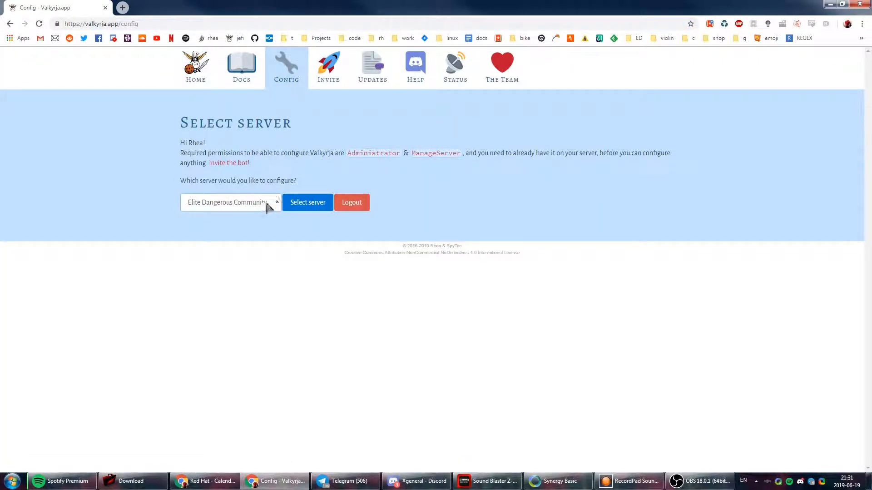
- Switch to Discord and assign the Staff role to the Valkyrja bot
{"action": "double_click", "coordinate": [340, 11]}
{"action": "left_click", "coordinate": [331, 73]}
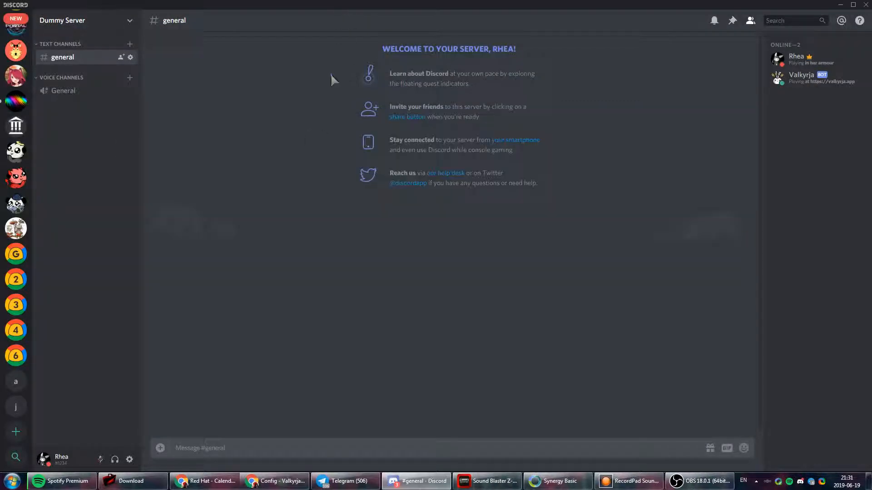
{"action": "left_click", "coordinate": [800, 77]}
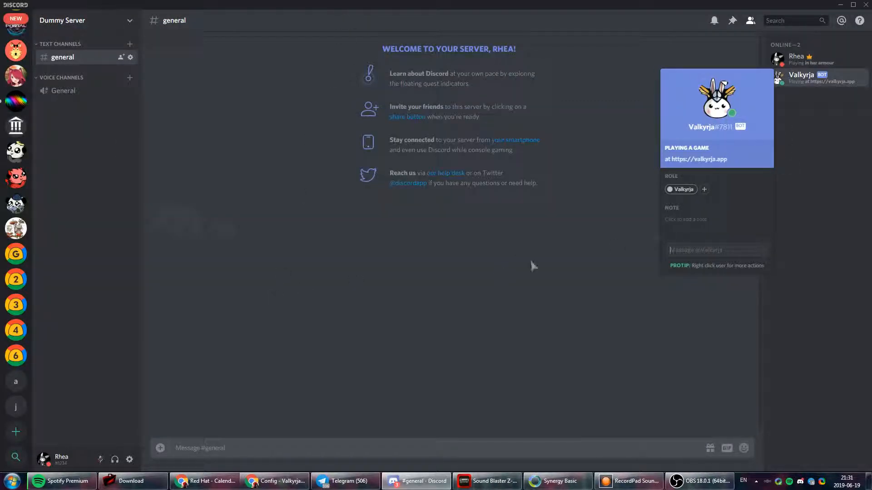
{"action": "left_click", "coordinate": [704, 190]}
{"action": "left_click", "coordinate": [682, 235]}
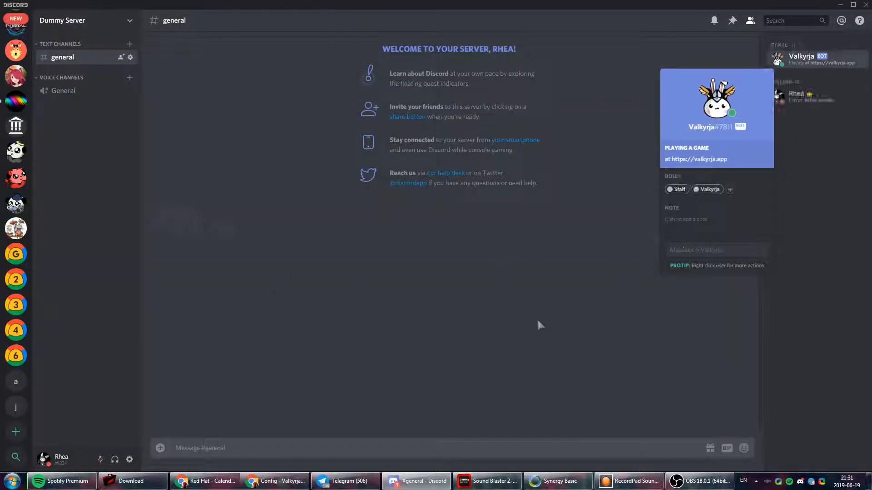
{"action": "left_click", "coordinate": [533, 319]}
- Switch back to Chrome and open the Valkyrja configuration for Dummy Server
{"action": "key", "text": "alt+Tab"}
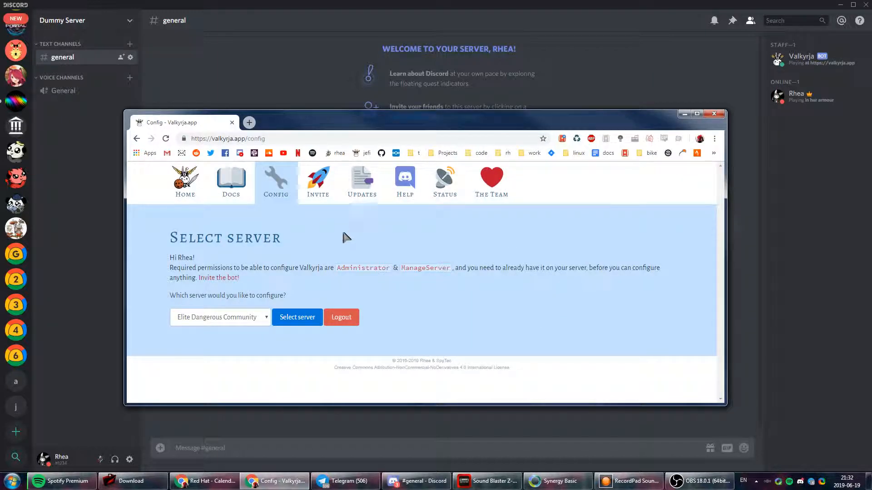
{"action": "double_click", "coordinate": [332, 125]}
{"action": "left_click", "coordinate": [243, 201]}
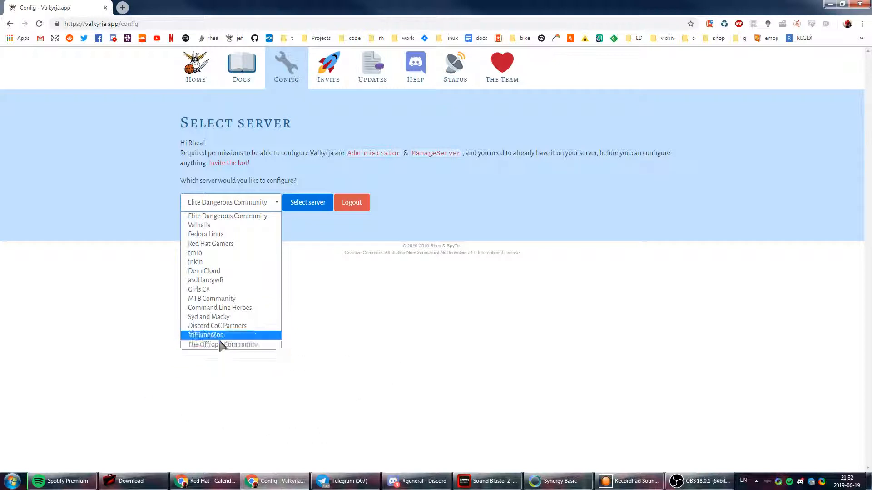
{"action": "left_click", "coordinate": [109, 232]}
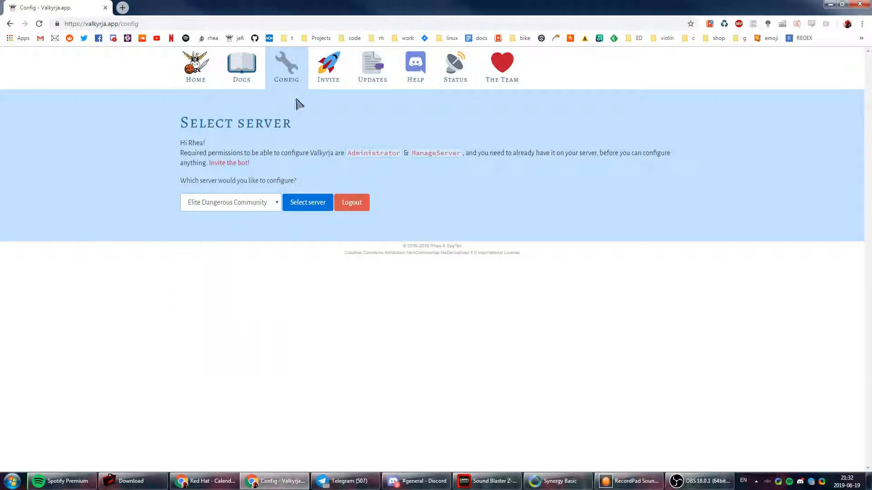
{"action": "left_click", "coordinate": [238, 204]}
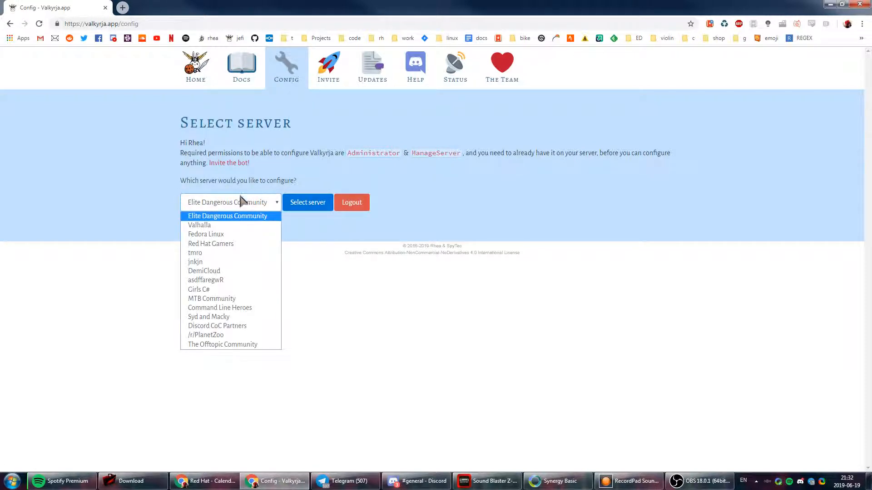
{"action": "left_click", "coordinate": [216, 356]}
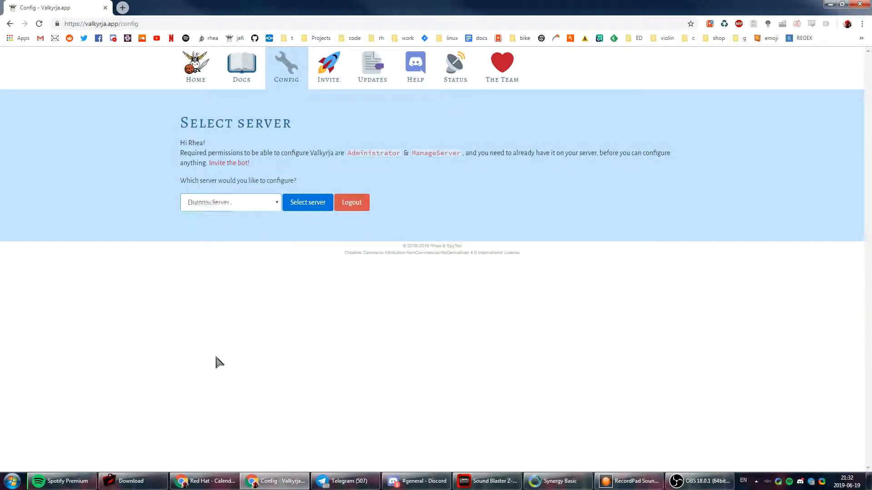
{"action": "left_click", "coordinate": [305, 202]}
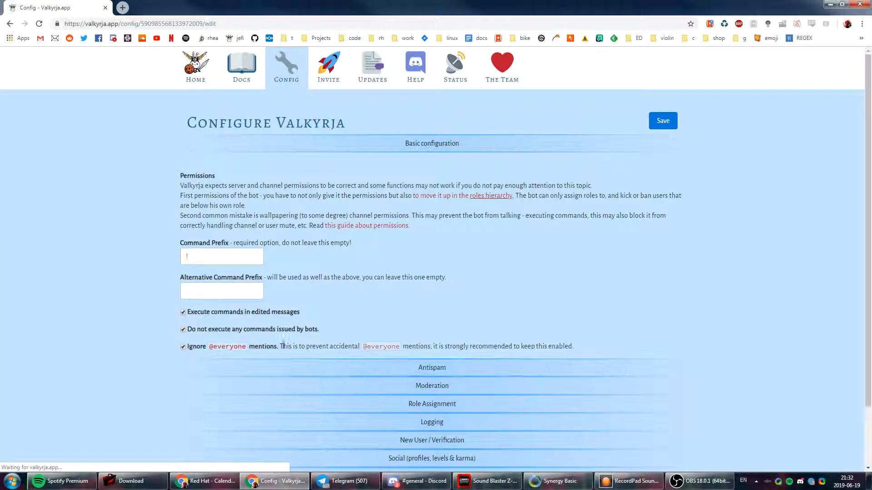
- In Valkyrja's Moderation settings, add the server's Admin role under the Admin role type
{"action": "scroll", "coordinate": [340, 263], "scroll_direction": "down", "scroll_amount": 1}
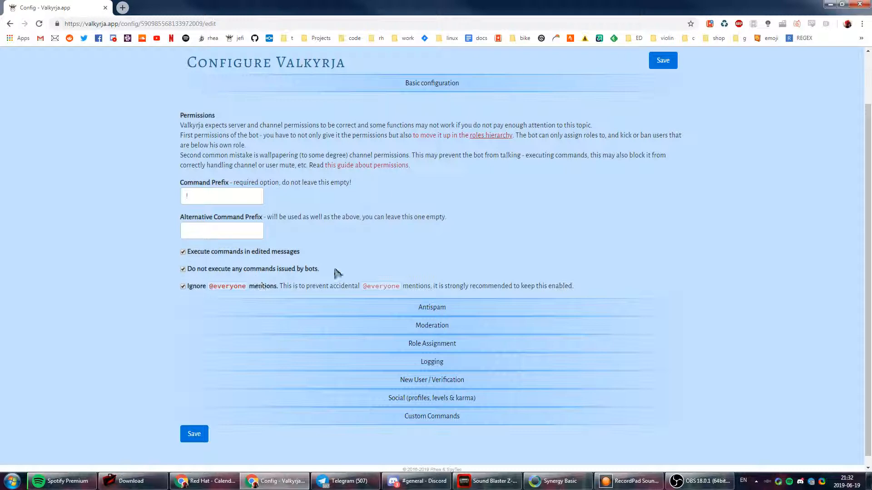
{"action": "left_click", "coordinate": [405, 84]}
{"action": "left_click", "coordinate": [410, 170]}
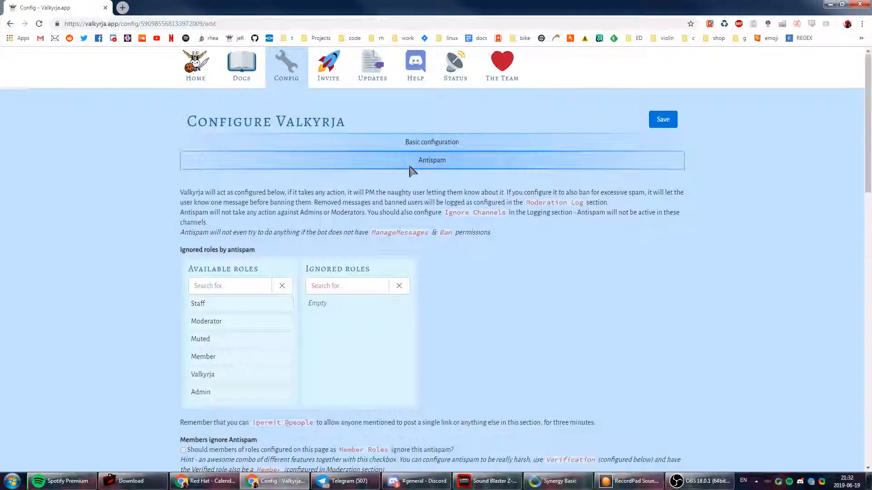
{"action": "scroll", "coordinate": [422, 136], "scroll_direction": "down", "scroll_amount": 1}
{"action": "left_click", "coordinate": [438, 89]}
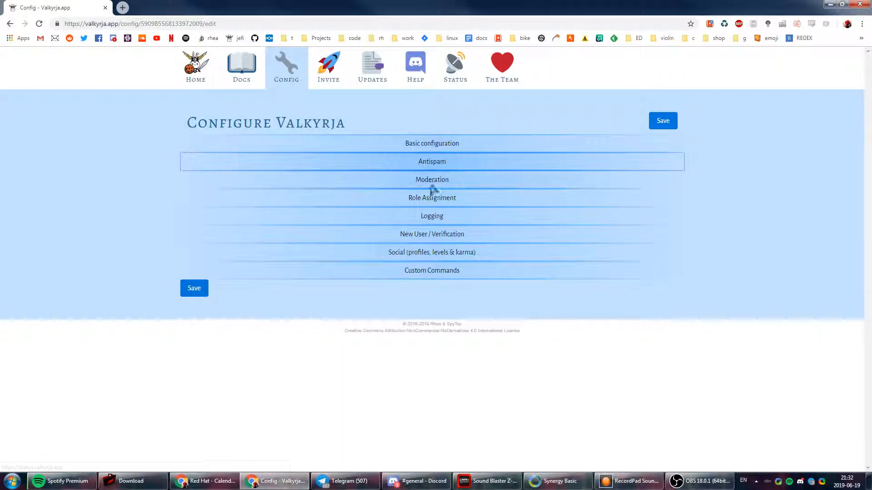
{"action": "left_click", "coordinate": [452, 186]}
{"action": "scroll", "coordinate": [454, 218], "scroll_direction": "down", "scroll_amount": 1}
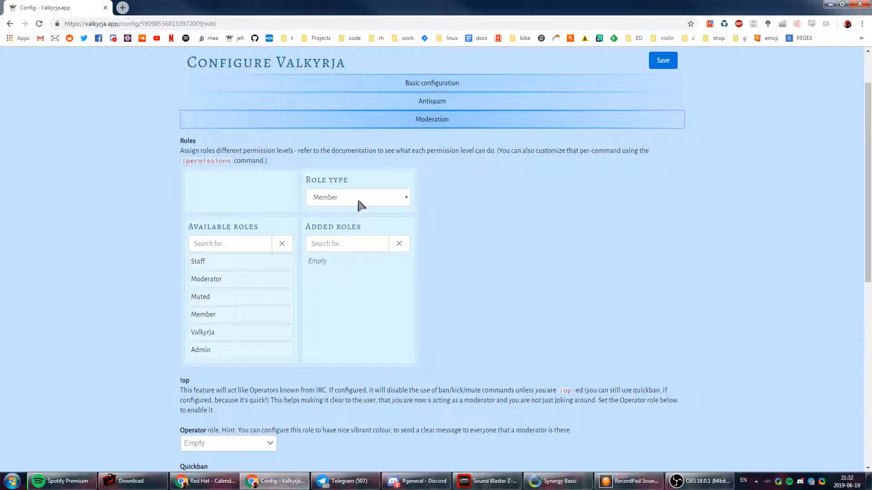
{"action": "left_click", "coordinate": [339, 205]}
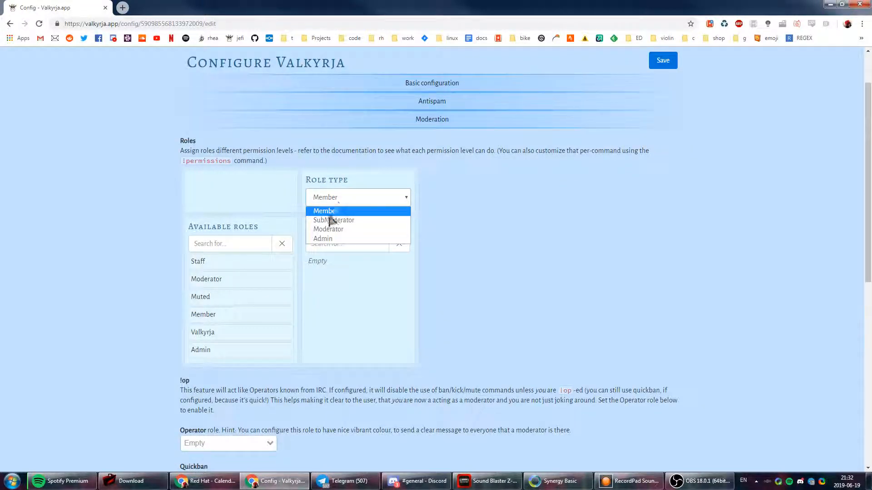
{"action": "left_click", "coordinate": [332, 239]}
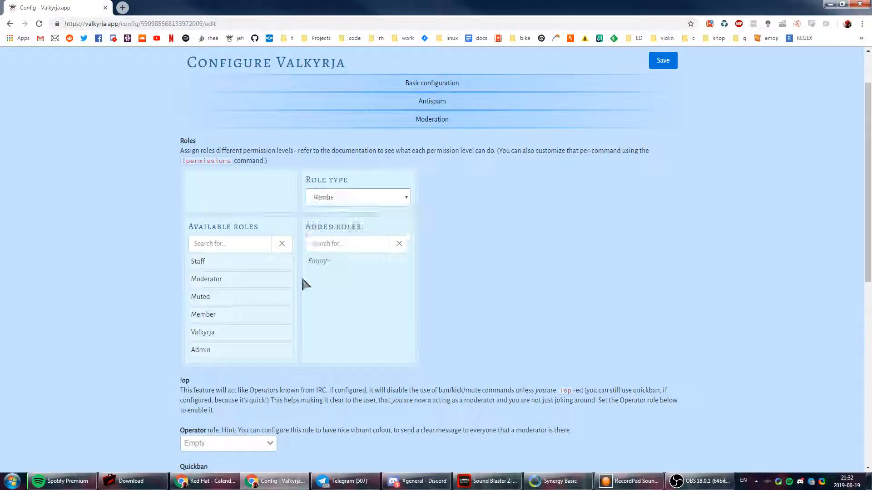
{"action": "left_click", "coordinate": [223, 352]}
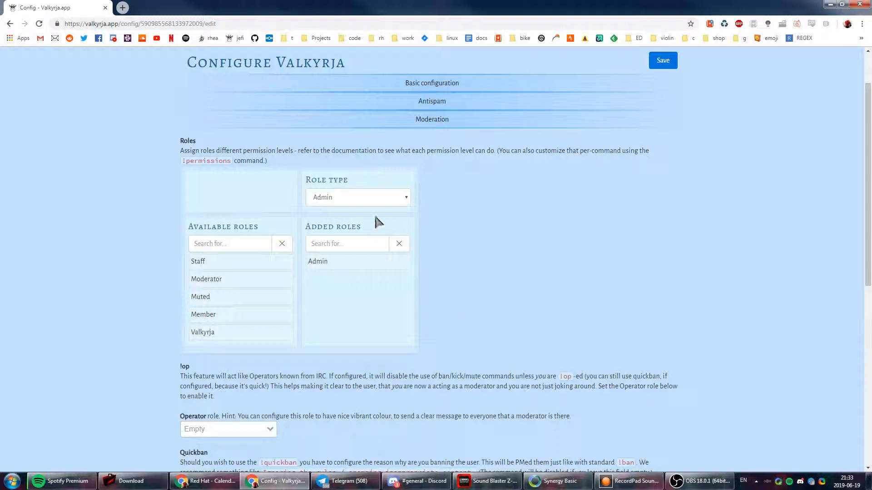
- Add the server's Moderator role under the Moderator role type
{"action": "left_click", "coordinate": [353, 202]}
{"action": "left_click", "coordinate": [358, 229]}
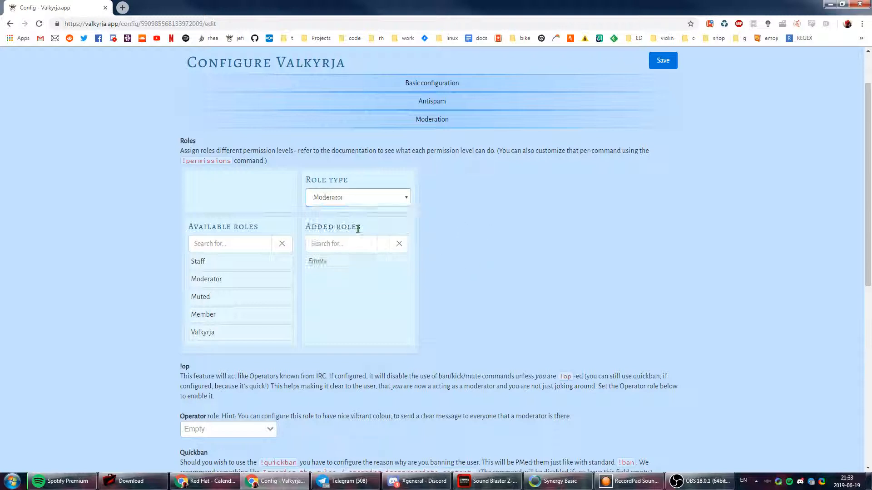
{"action": "left_click", "coordinate": [217, 281]}
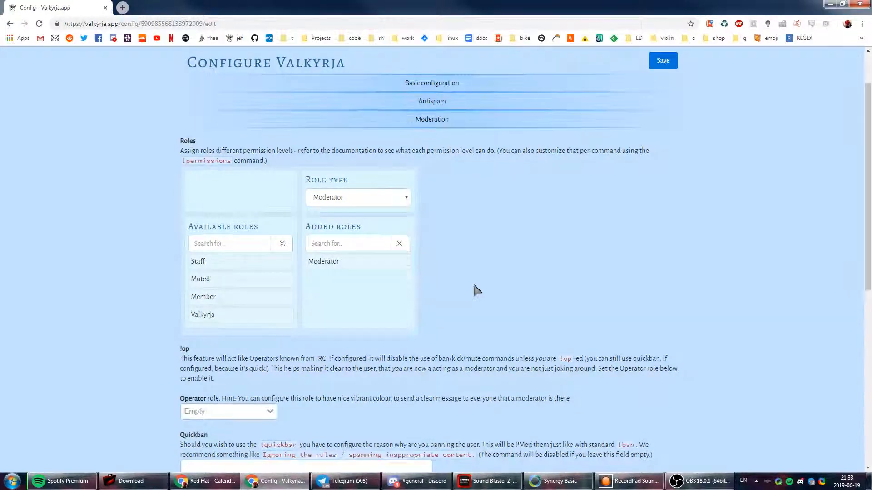
- Set the Muted Role in Valkyrja's Moderation settings to the server's Muted role
{"action": "scroll", "coordinate": [476, 291], "scroll_direction": "down", "scroll_amount": 1}
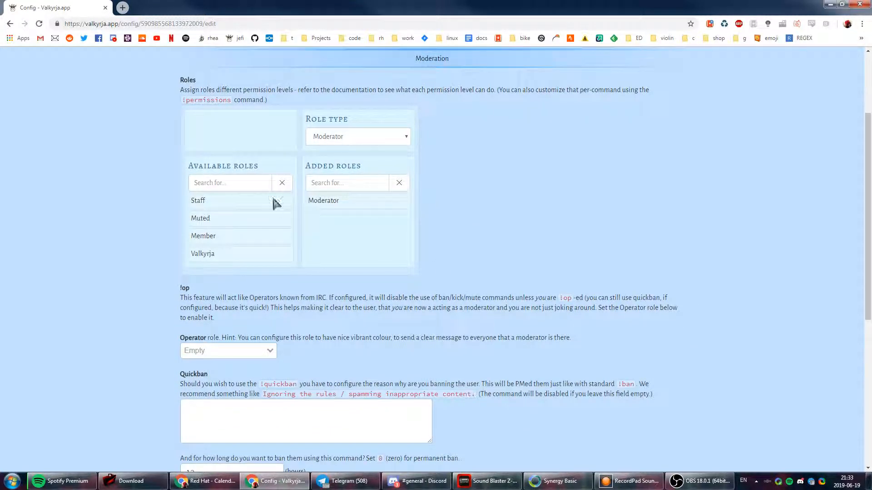
{"action": "scroll", "coordinate": [385, 200], "scroll_direction": "down", "scroll_amount": 2}
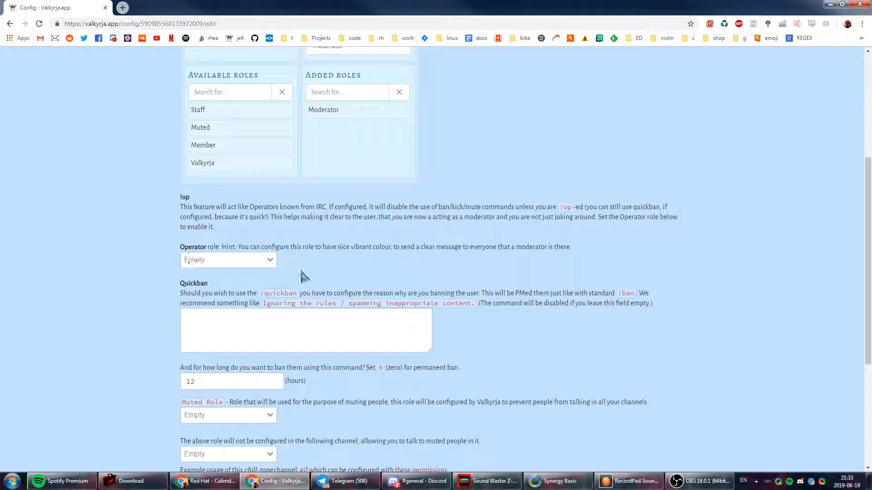
{"action": "scroll", "coordinate": [136, 268], "scroll_direction": "down", "scroll_amount": 2}
{"action": "scroll", "coordinate": [130, 247], "scroll_direction": "down", "scroll_amount": 3}
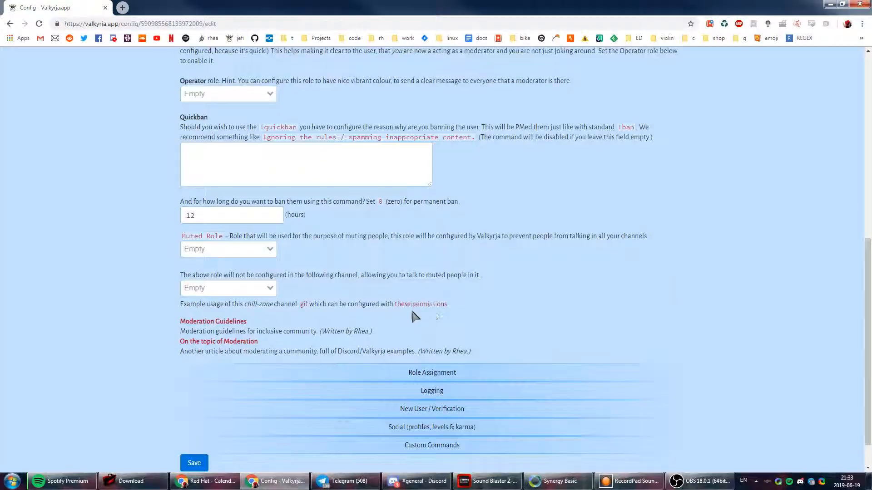
{"action": "left_click", "coordinate": [204, 234]}
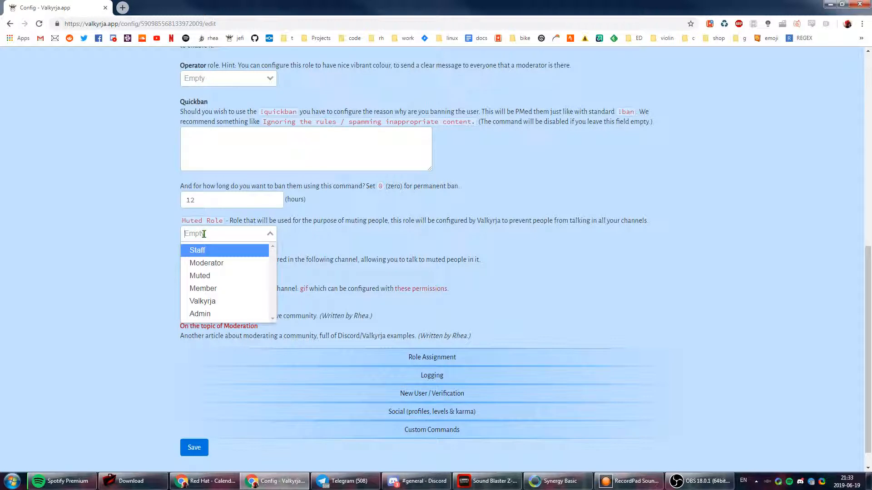
{"action": "left_click", "coordinate": [199, 276]}
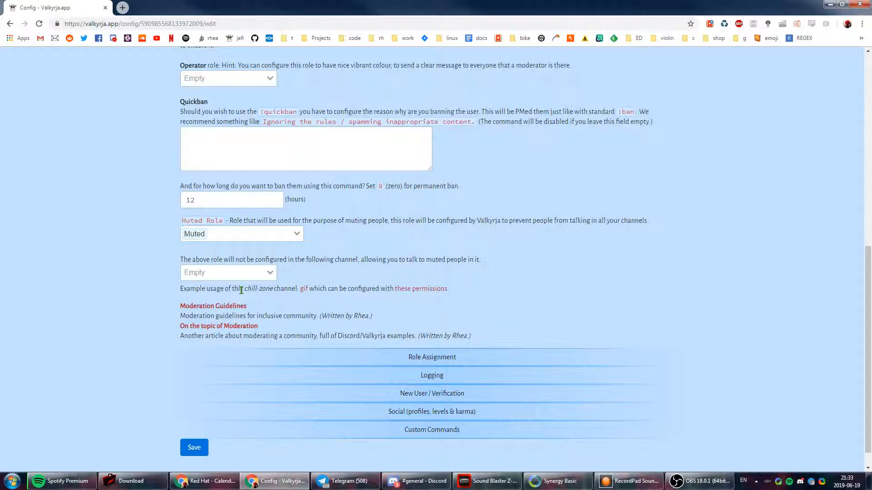
- Examine the channel choices for exempting a channel from the muted role and review the other Moderation settings
{"action": "left_click_drag", "start_coordinate": [243, 289], "coordinate": [274, 297]}
{"action": "left_click", "coordinate": [286, 288]}
{"action": "left_click", "coordinate": [270, 273]}
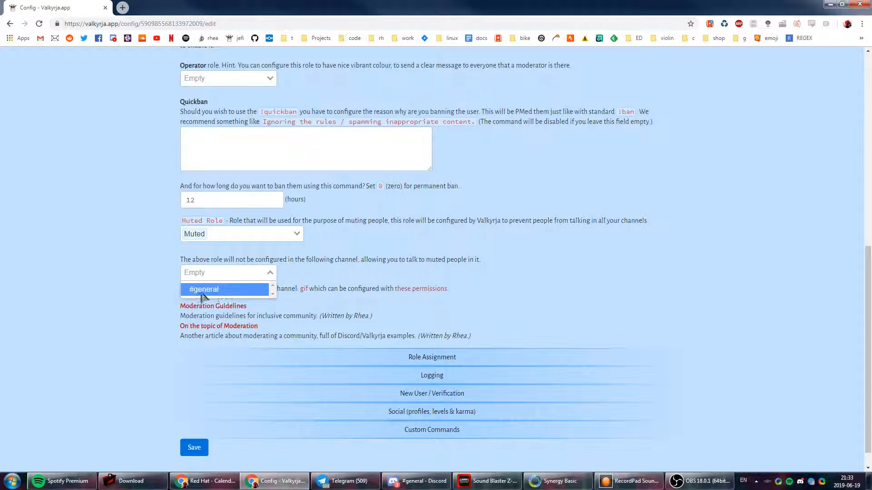
{"action": "left_click", "coordinate": [350, 276]}
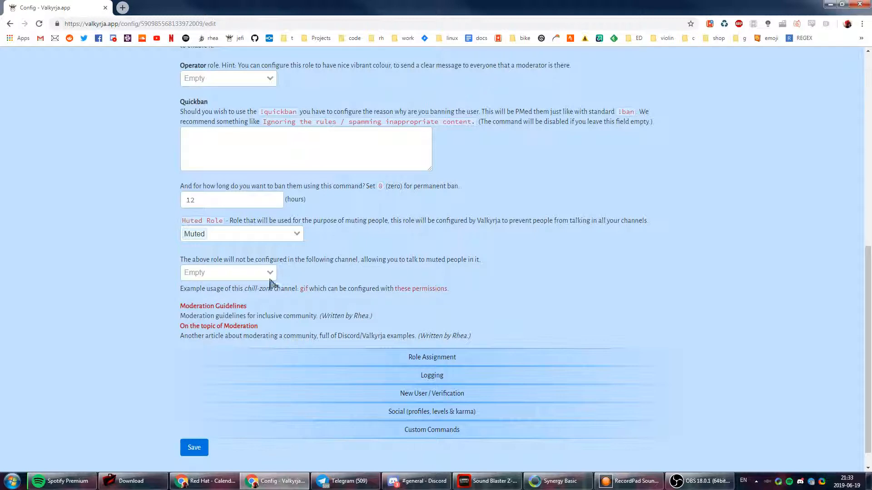
{"action": "scroll", "coordinate": [406, 300], "scroll_direction": "down", "scroll_amount": 1}
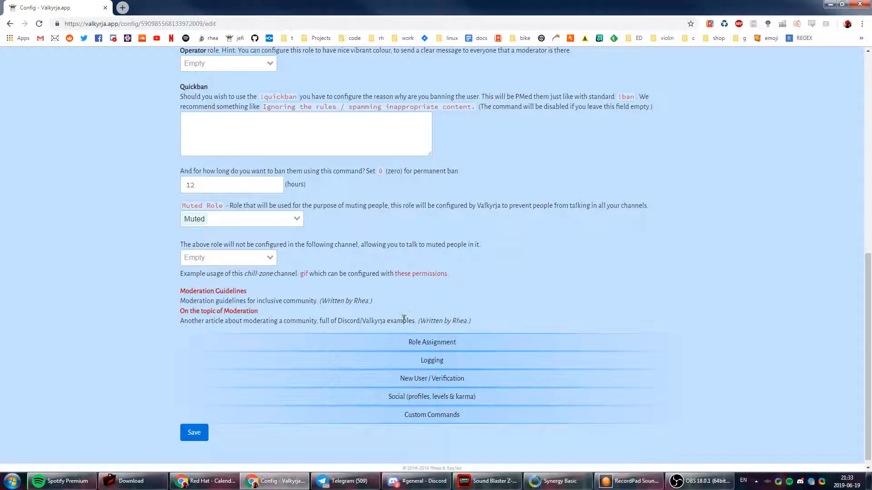
{"action": "scroll", "coordinate": [439, 292], "scroll_direction": "up", "scroll_amount": 10}
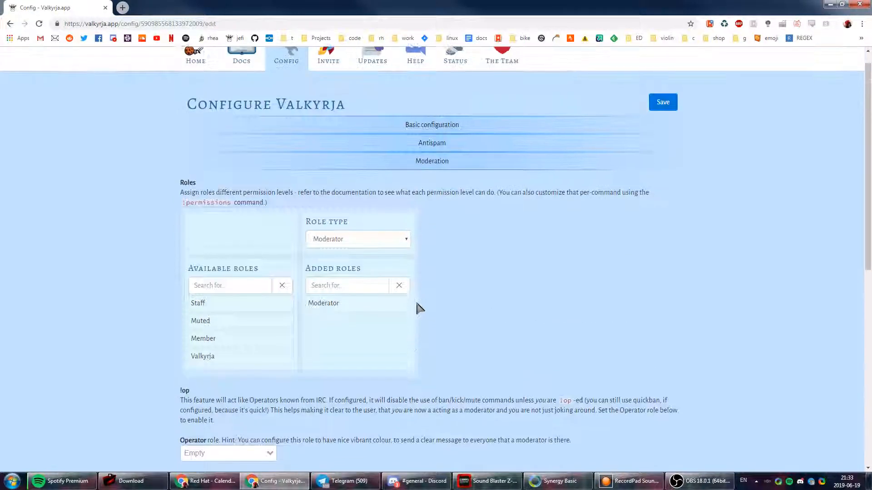
{"action": "scroll", "coordinate": [454, 209], "scroll_direction": "down", "scroll_amount": 9}
{"action": "scroll", "coordinate": [468, 236], "scroll_direction": "up", "scroll_amount": 10}
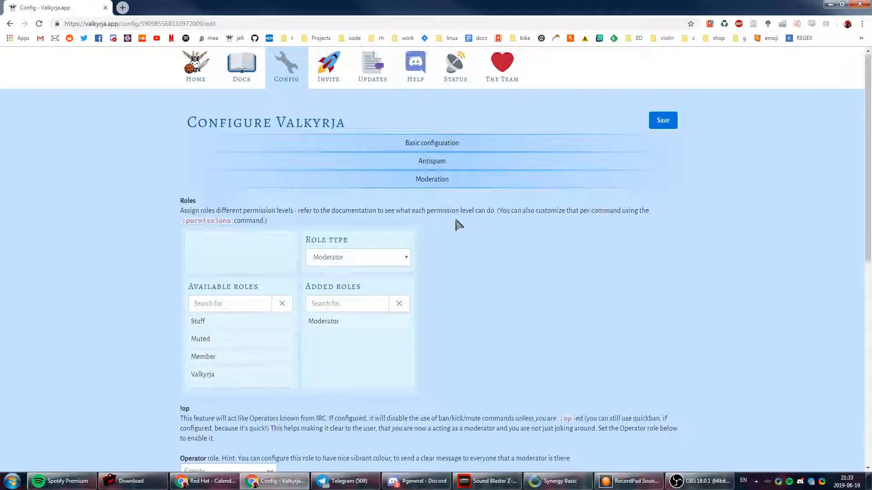
- In the Antispam settings, set the Automated ban threshold to 5 spammy messages
{"action": "left_click", "coordinate": [443, 163]}
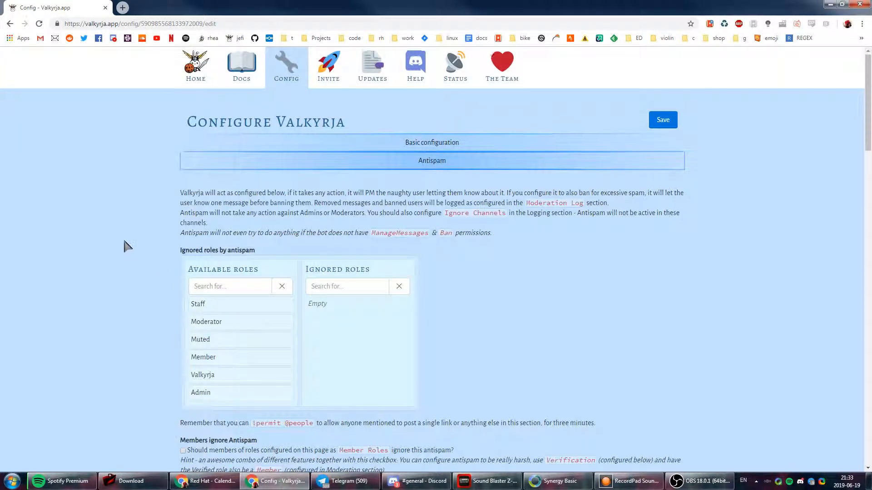
{"action": "scroll", "coordinate": [268, 237], "scroll_direction": "down", "scroll_amount": 2}
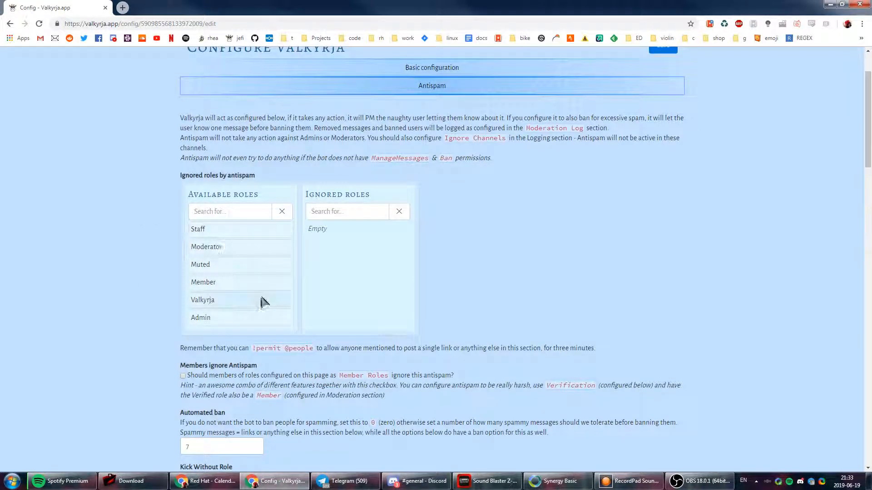
{"action": "scroll", "coordinate": [263, 301], "scroll_direction": "down", "scroll_amount": 1}
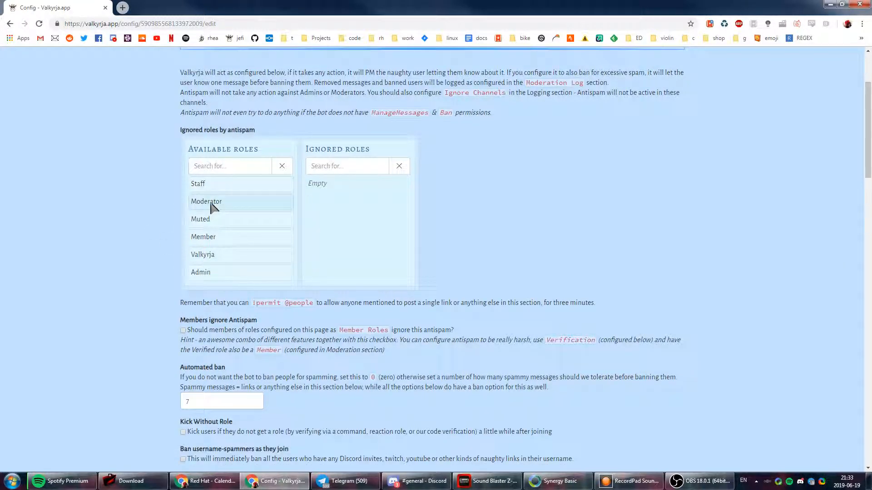
{"action": "scroll", "coordinate": [538, 186], "scroll_direction": "down", "scroll_amount": 1}
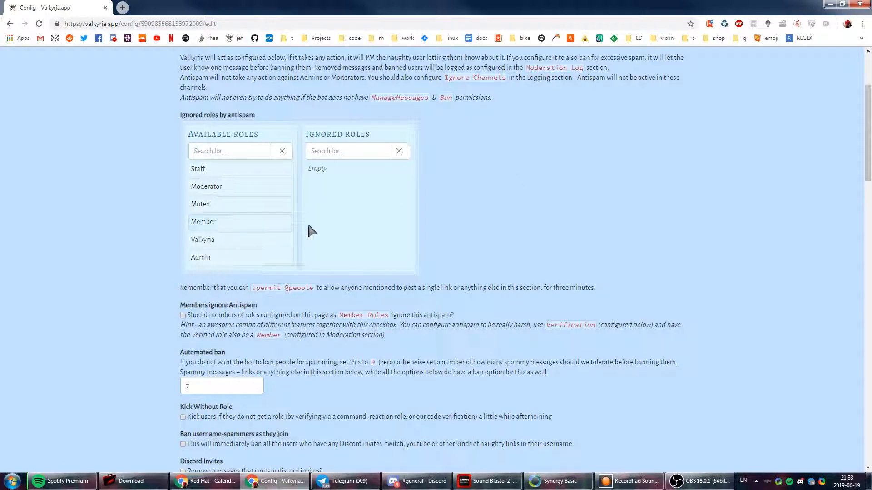
{"action": "scroll", "coordinate": [308, 229], "scroll_direction": "down", "scroll_amount": 2}
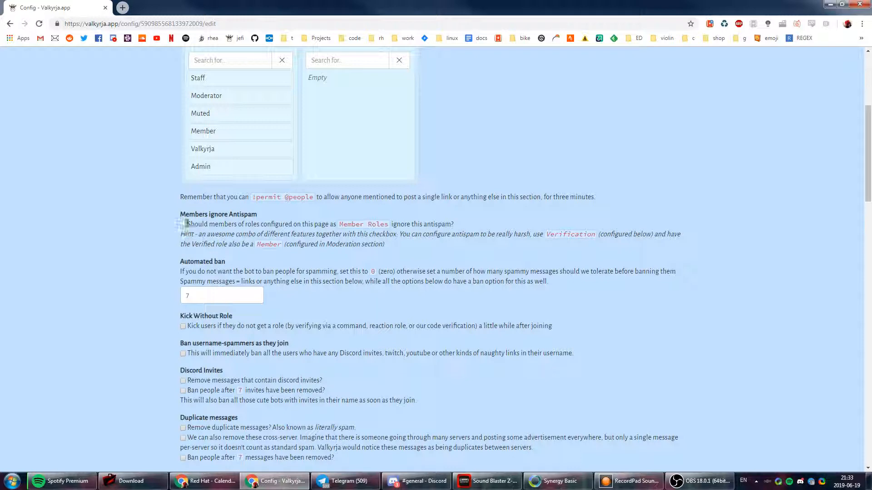
{"action": "scroll", "coordinate": [119, 218], "scroll_direction": "up", "scroll_amount": 4}
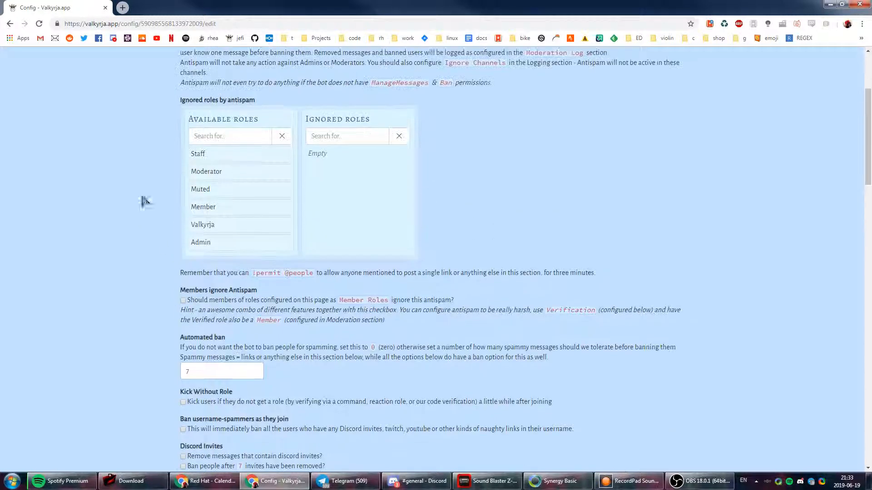
{"action": "scroll", "coordinate": [268, 236], "scroll_direction": "down", "scroll_amount": 6}
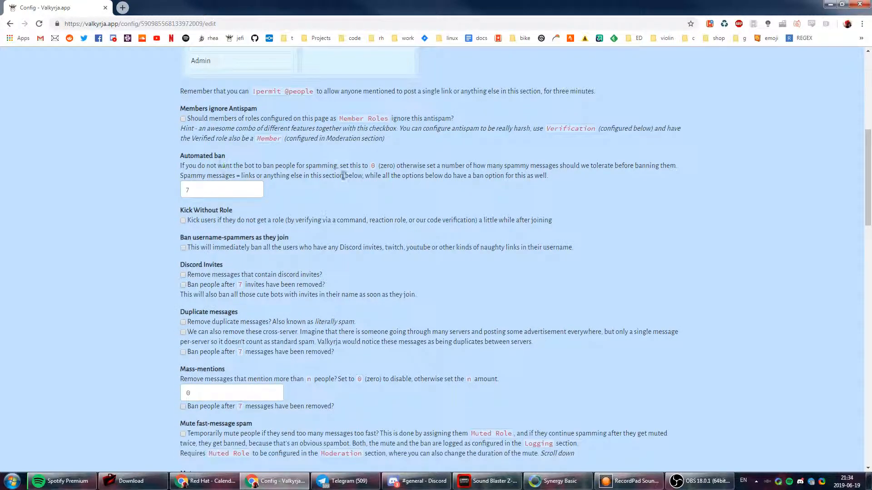
{"action": "left_click_drag", "start_coordinate": [340, 166], "coordinate": [395, 166]}
{"action": "left_click", "coordinate": [352, 167]}
{"action": "left_click", "coordinate": [200, 191]}
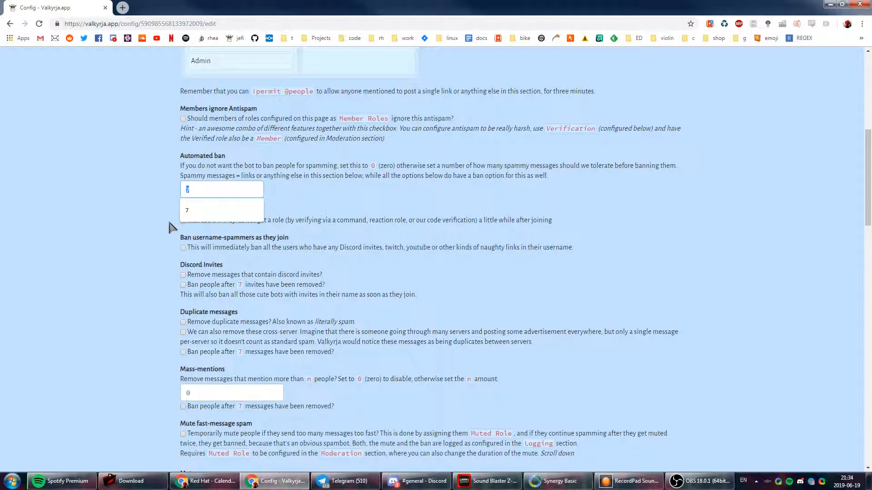
{"action": "type", "text": "5"}
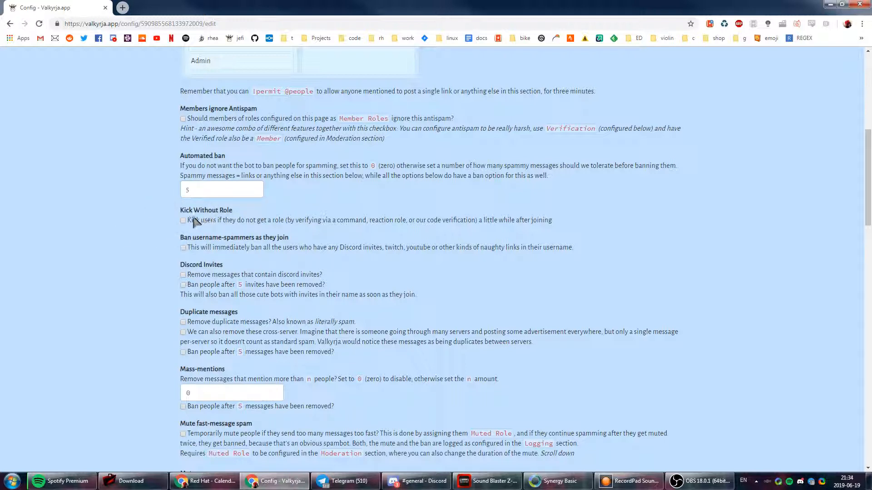
- Enable kicking users who do not get a role and banning username-spammers as they join
{"action": "left_click_drag", "start_coordinate": [180, 209], "coordinate": [250, 211]}
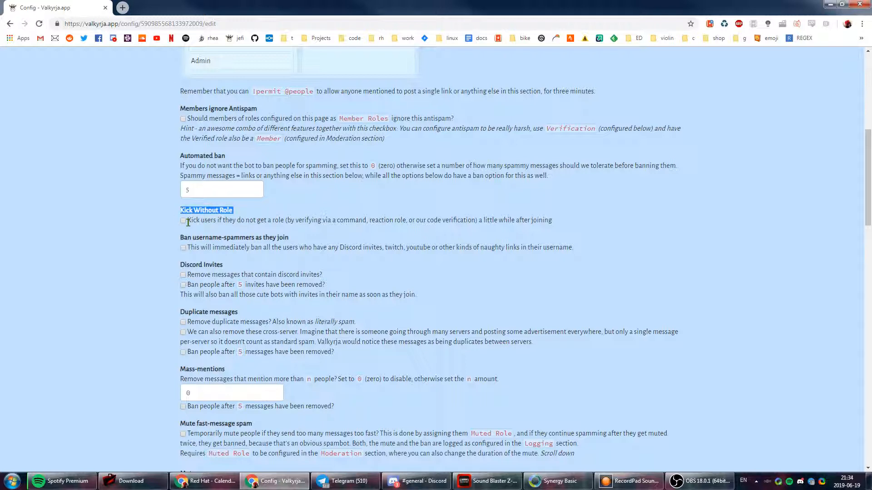
{"action": "left_click", "coordinate": [146, 243]}
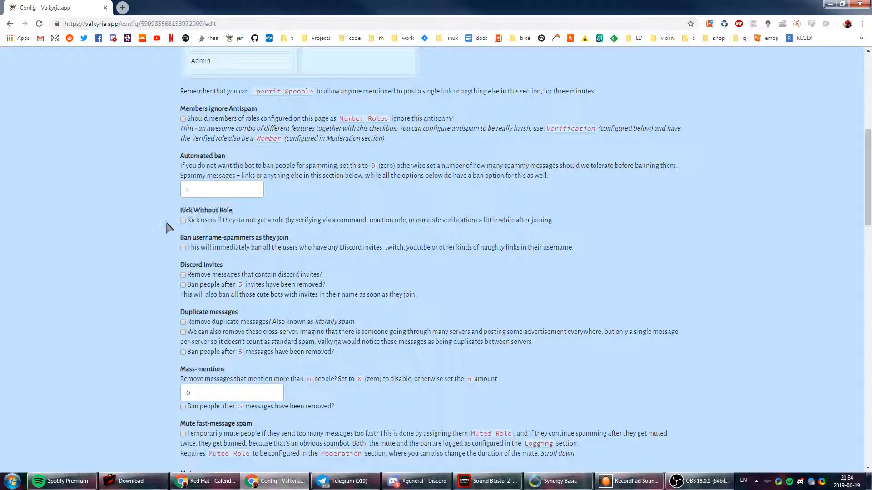
{"action": "left_click", "coordinate": [183, 221]}
{"action": "left_click_drag", "start_coordinate": [229, 215], "coordinate": [175, 218]}
{"action": "left_click", "coordinate": [126, 240]}
{"action": "left_click_drag", "start_coordinate": [337, 247], "coordinate": [392, 247]}
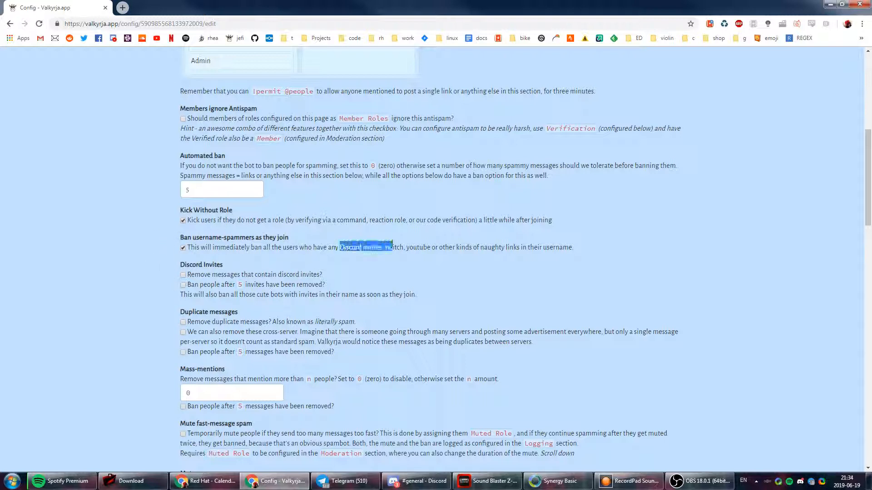
{"action": "left_click", "coordinate": [336, 286]}
- Enable removal and banning for Discord invites and for duplicate messages, including cross-server duplicates
{"action": "scroll", "coordinate": [295, 272], "scroll_direction": "down", "scroll_amount": 1}
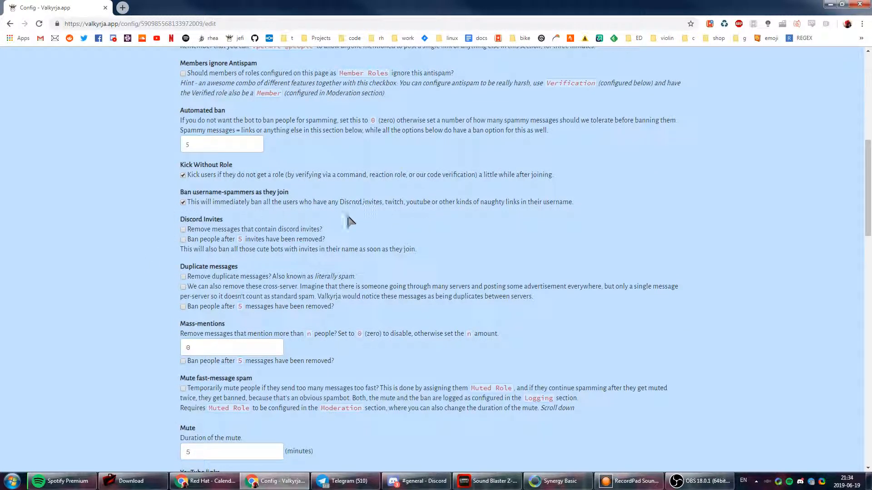
{"action": "scroll", "coordinate": [145, 220], "scroll_direction": "down", "scroll_amount": 1}
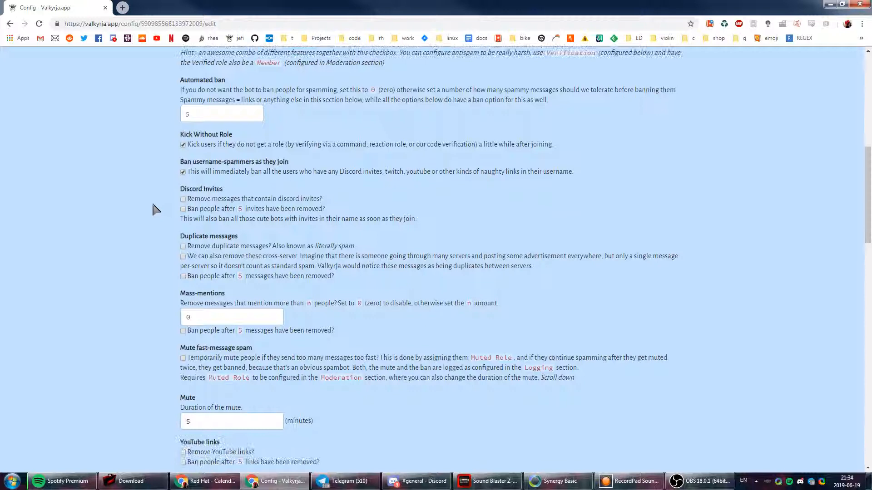
{"action": "left_click", "coordinate": [183, 198]}
{"action": "left_click", "coordinate": [183, 209]}
{"action": "left_click", "coordinate": [183, 246]}
{"action": "left_click", "coordinate": [183, 257]}
{"action": "left_click", "coordinate": [183, 276]}
- Set the mass-mentions limit to 5 people with banning enabled, and enable temporary muting for fast-message spam
{"action": "scroll", "coordinate": [184, 277], "scroll_direction": "down", "scroll_amount": 3}
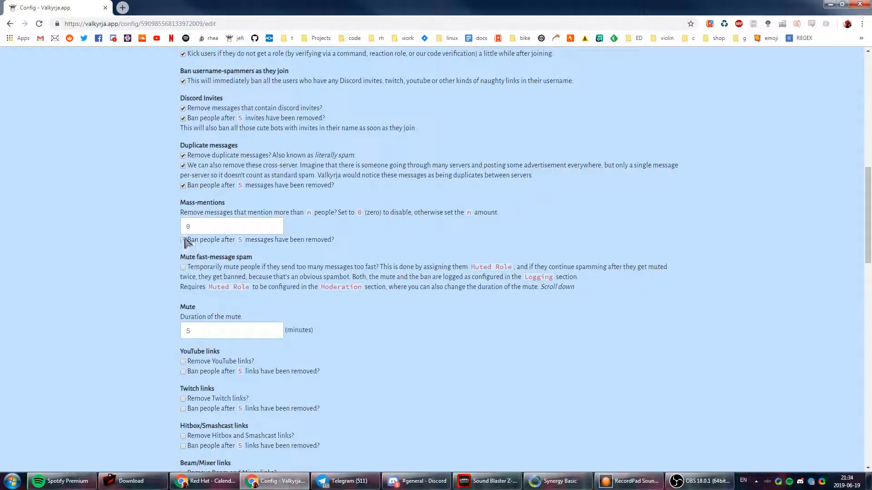
{"action": "left_click_drag", "start_coordinate": [193, 227], "coordinate": [148, 229]}
{"action": "type", "text": "5"}
{"action": "left_click", "coordinate": [183, 267]}
{"action": "left_click_drag", "start_coordinate": [194, 259], "coordinate": [279, 260]}
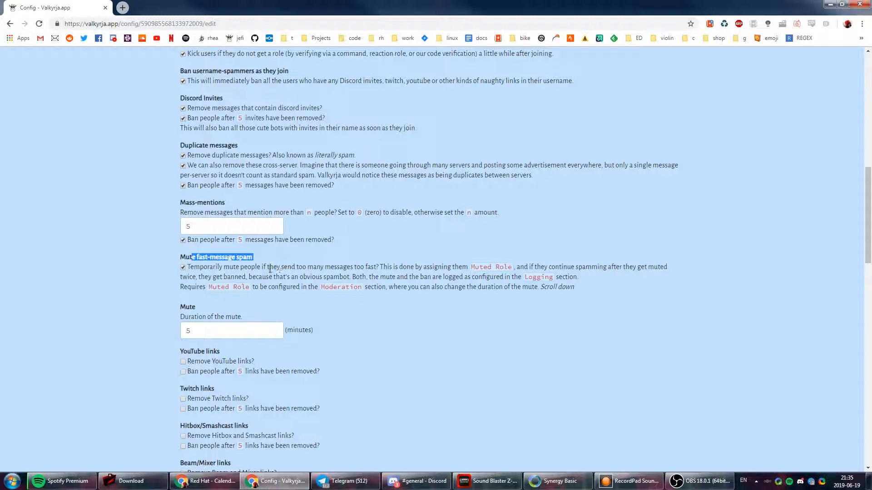
{"action": "left_click", "coordinate": [268, 270]}
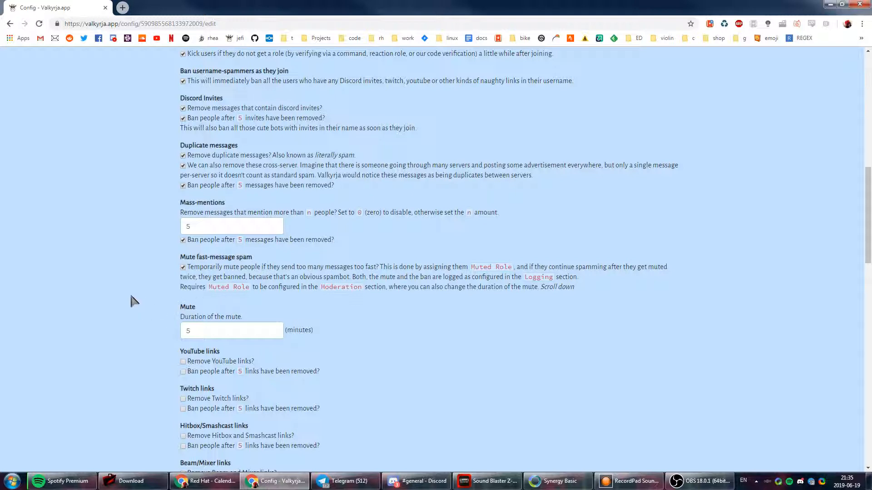
- Review the Antispam options for mute duration, link removal and voice channel switching
{"action": "scroll", "coordinate": [168, 290], "scroll_direction": "down", "scroll_amount": 2}
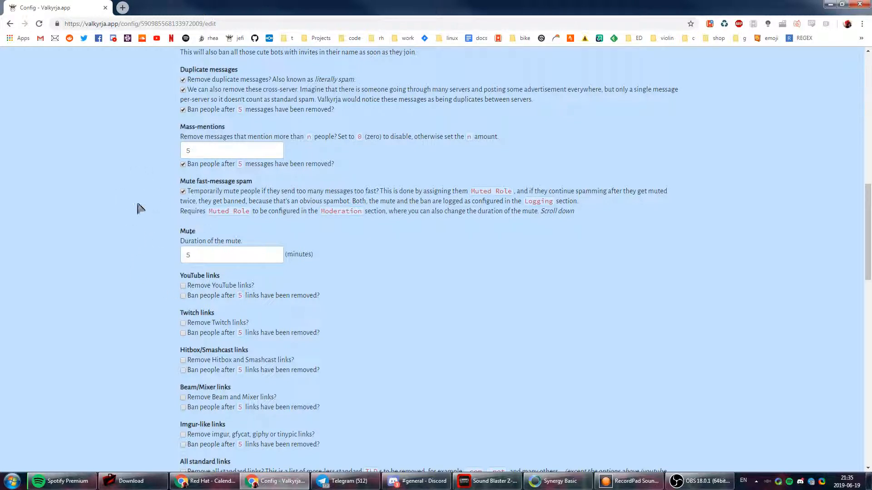
{"action": "scroll", "coordinate": [161, 290], "scroll_direction": "down", "scroll_amount": 4}
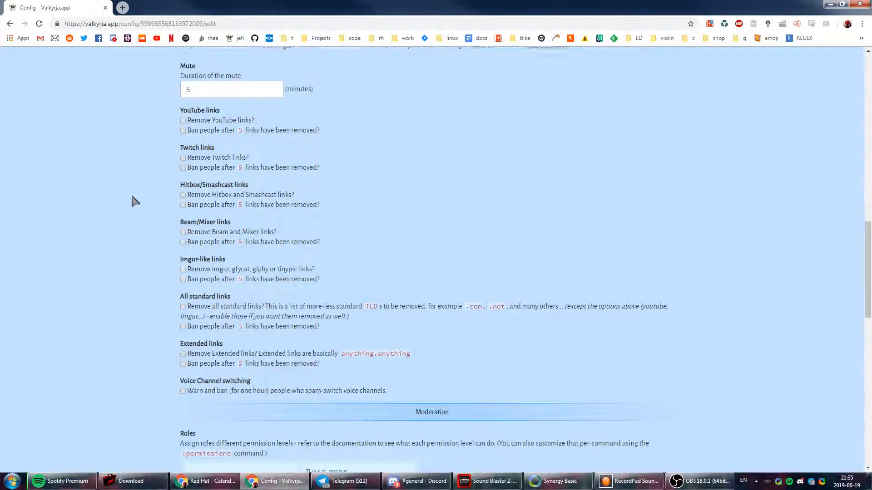
{"action": "scroll", "coordinate": [130, 207], "scroll_direction": "up", "scroll_amount": 4}
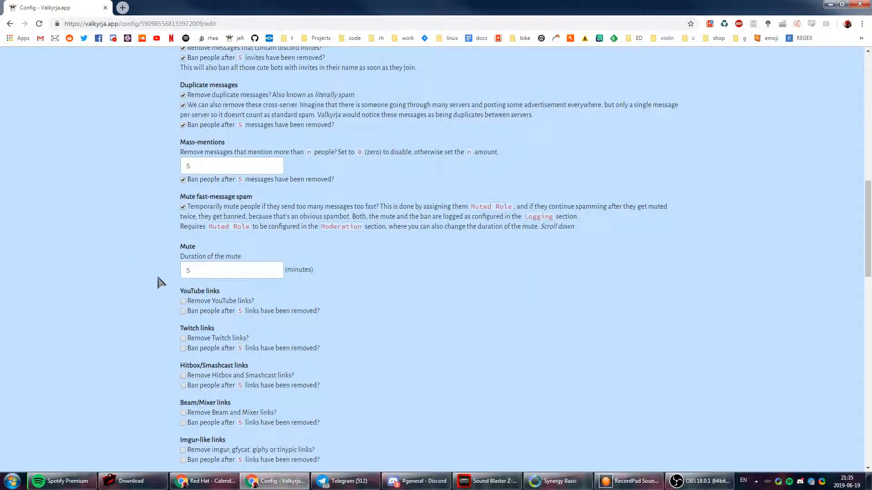
{"action": "scroll", "coordinate": [141, 278], "scroll_direction": "up", "scroll_amount": 1}
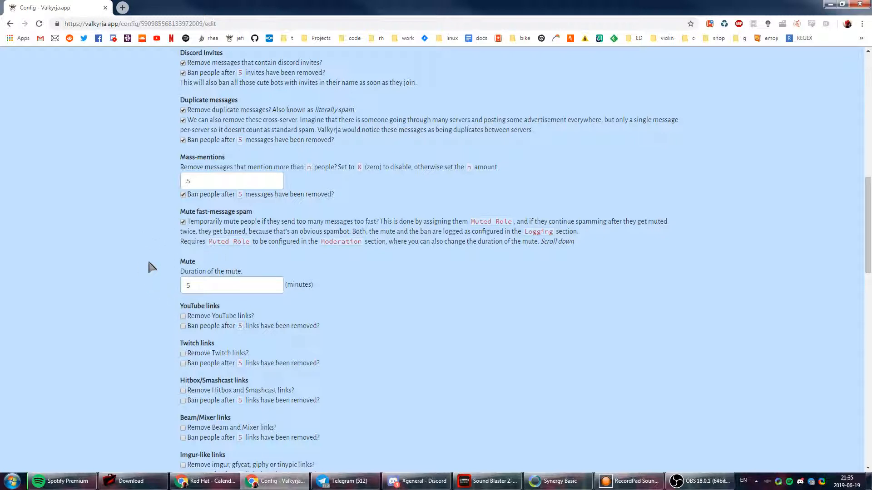
{"action": "scroll", "coordinate": [147, 272], "scroll_direction": "up", "scroll_amount": 15}
{"action": "scroll", "coordinate": [149, 277], "scroll_direction": "down", "scroll_amount": 20}
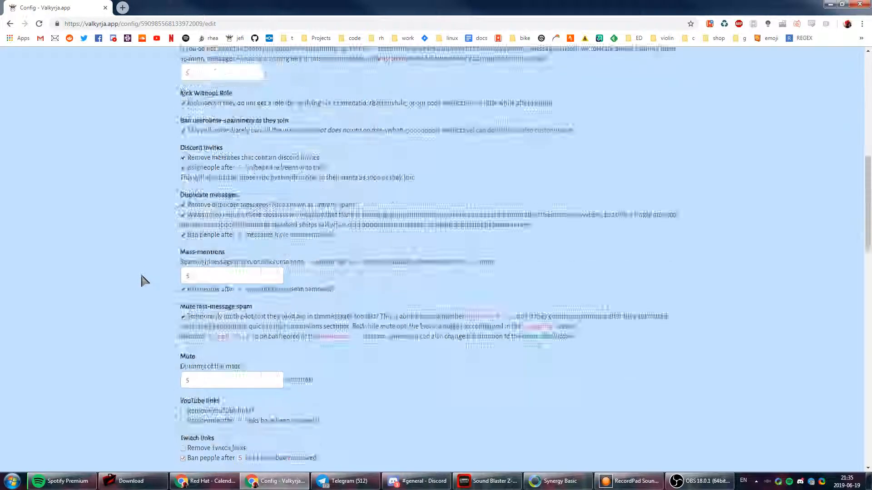
- Collapse the Moderation and Antispam sections of the Valkyrja configuration
{"action": "scroll", "coordinate": [154, 278], "scroll_direction": "up", "scroll_amount": 12}
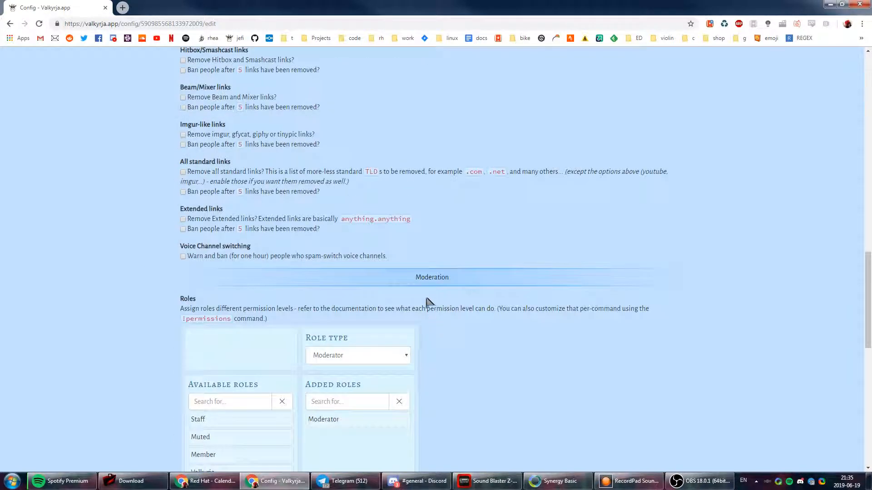
{"action": "left_click", "coordinate": [422, 279]}
{"action": "scroll", "coordinate": [438, 259], "scroll_direction": "up", "scroll_amount": 18}
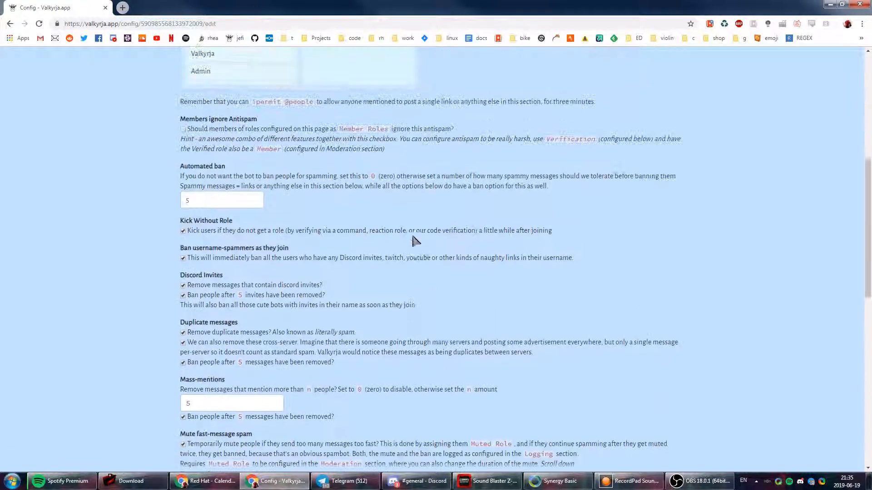
{"action": "scroll", "coordinate": [413, 175], "scroll_direction": "up", "scroll_amount": 10}
{"action": "left_click", "coordinate": [419, 165]}
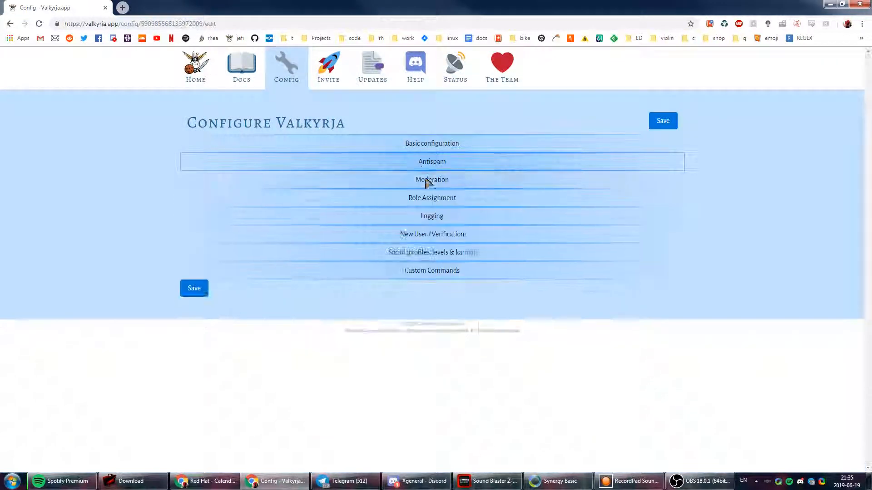
- Review the Role Assignment section of the Valkyrja configuration and save the configuration
{"action": "left_click", "coordinate": [418, 205]}
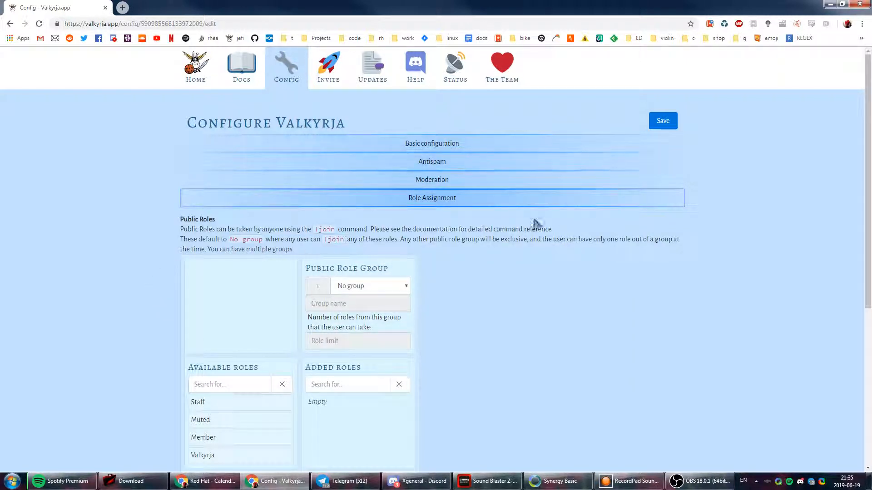
{"action": "scroll", "coordinate": [522, 227], "scroll_direction": "down", "scroll_amount": 4}
{"action": "scroll", "coordinate": [508, 230], "scroll_direction": "up", "scroll_amount": 4}
{"action": "left_click", "coordinate": [672, 126]}
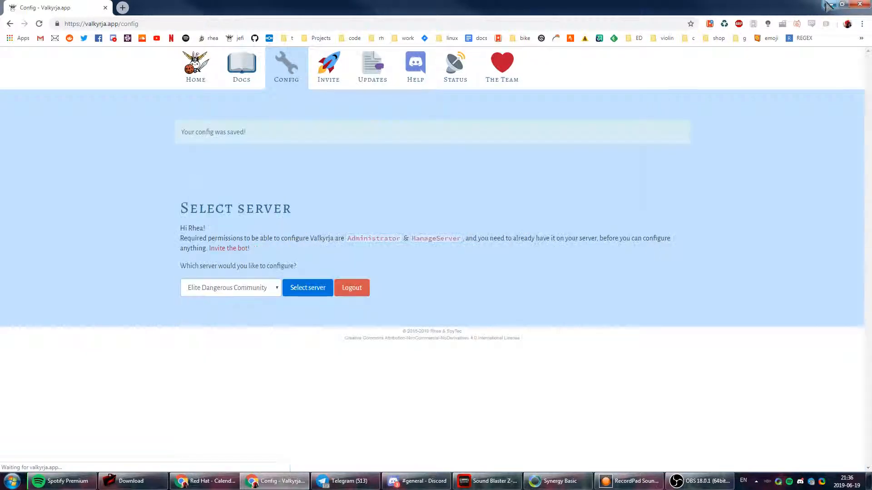
- Switch to Discord, create a text channel named read-me, and move it above the Text Channels category
{"action": "key", "text": "alt+Tab"}
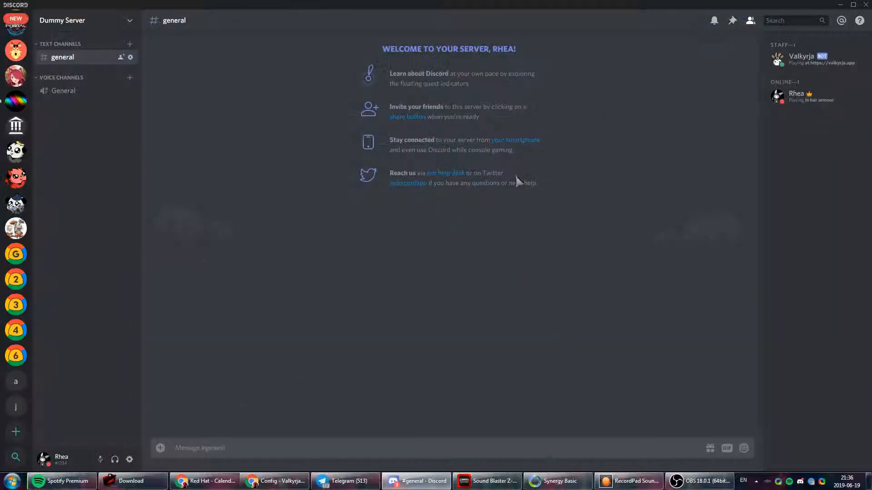
{"action": "left_click", "coordinate": [129, 45]}
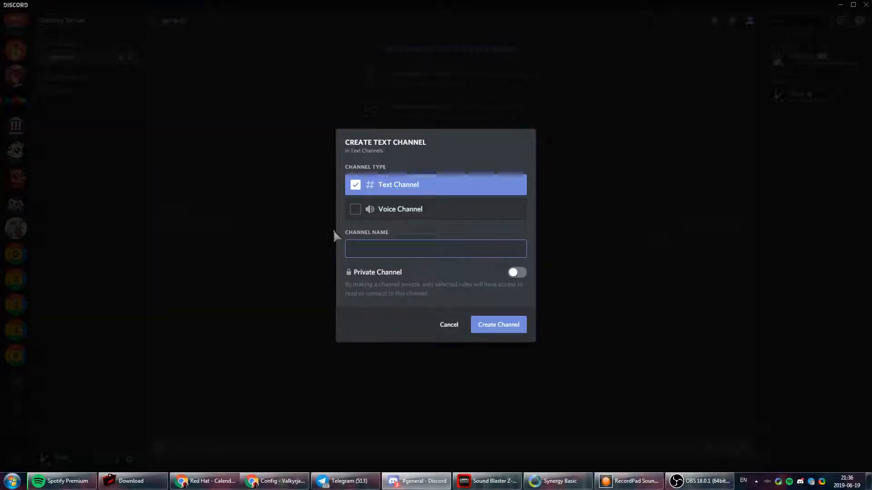
{"action": "type", "text": "read-me"}
{"action": "left_click", "coordinate": [499, 325]}
{"action": "left_click_drag", "start_coordinate": [63, 72], "coordinate": [63, 43]}
- Create a text channel named info outside any category
{"action": "left_click", "coordinate": [130, 20]}
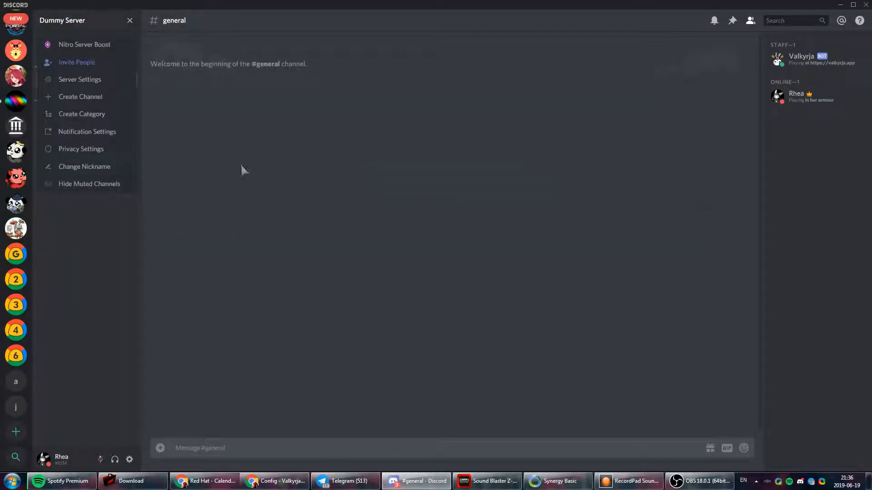
{"action": "left_click", "coordinate": [116, 98]}
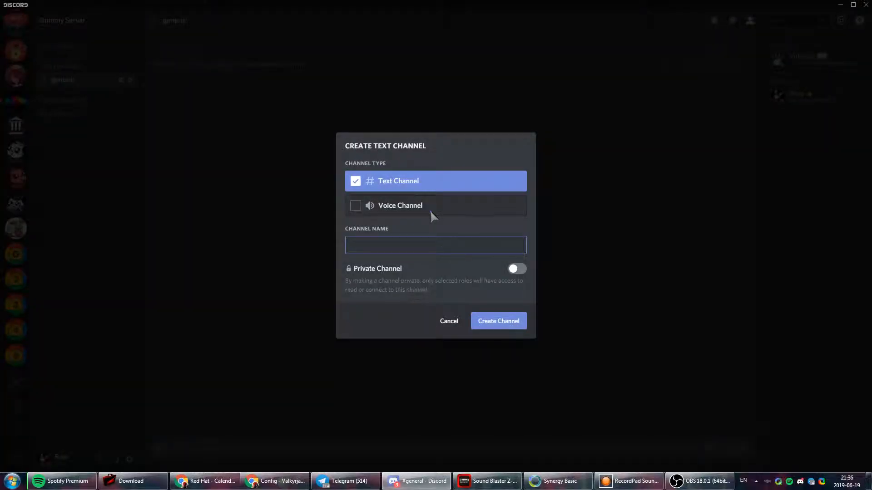
{"action": "type", "text": "info"}
{"action": "left_click", "coordinate": [496, 325]}
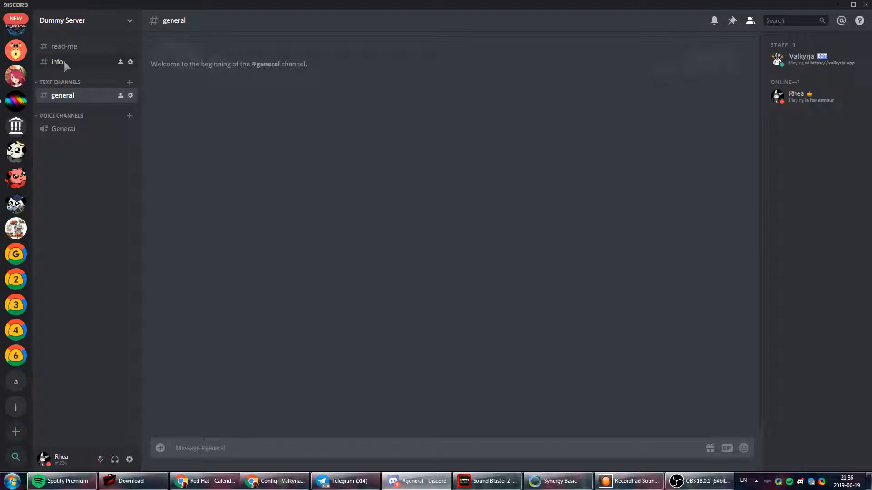
{"action": "left_click", "coordinate": [92, 21]}
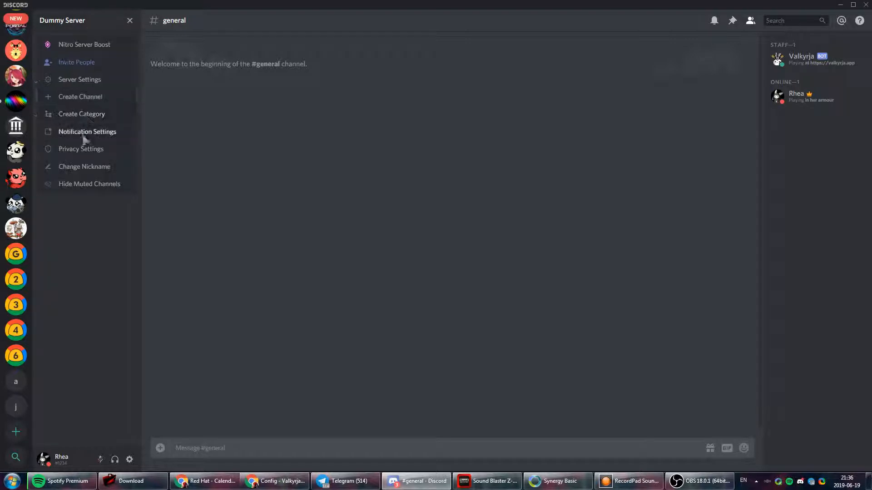
{"action": "left_click", "coordinate": [76, 80]}
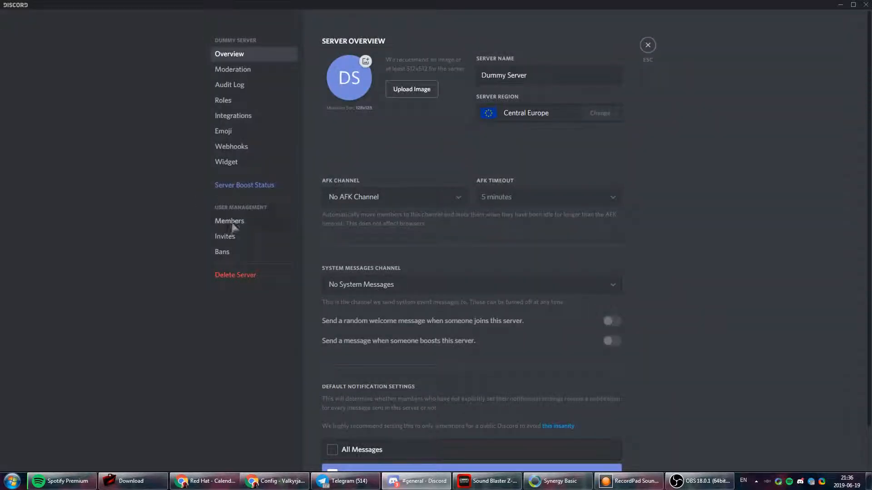
{"action": "left_click", "coordinate": [225, 100]}
{"action": "scroll", "coordinate": [528, 154], "scroll_direction": "down", "scroll_amount": 10}
{"action": "scroll", "coordinate": [531, 199], "scroll_direction": "up", "scroll_amount": 15}
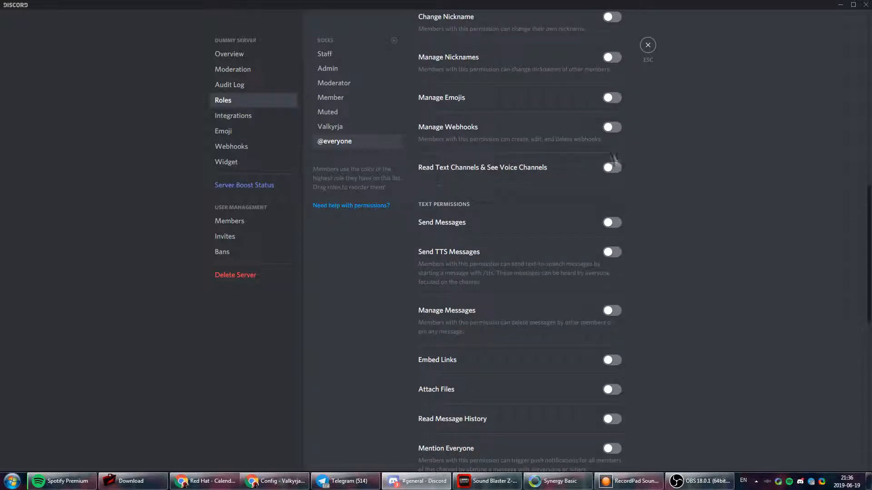
{"action": "left_click", "coordinate": [648, 45]}
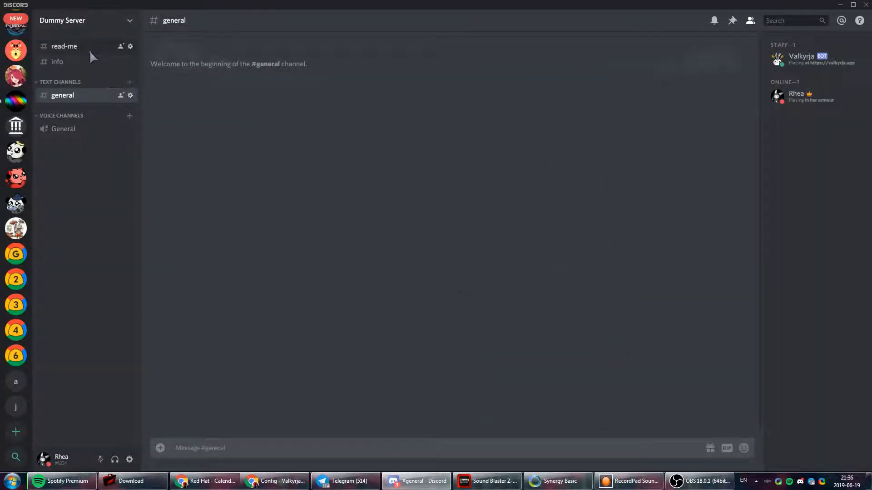
{"action": "left_click", "coordinate": [131, 46]}
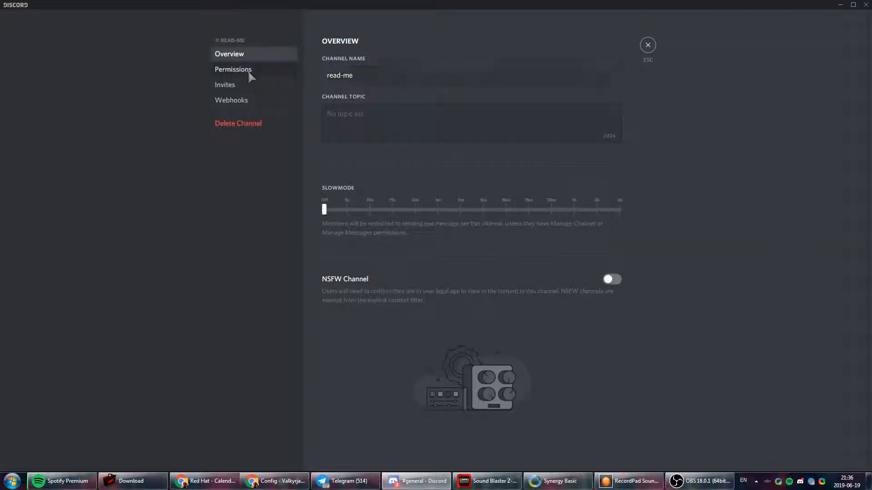
{"action": "left_click", "coordinate": [248, 73]}
{"action": "scroll", "coordinate": [551, 253], "scroll_direction": "down", "scroll_amount": 2}
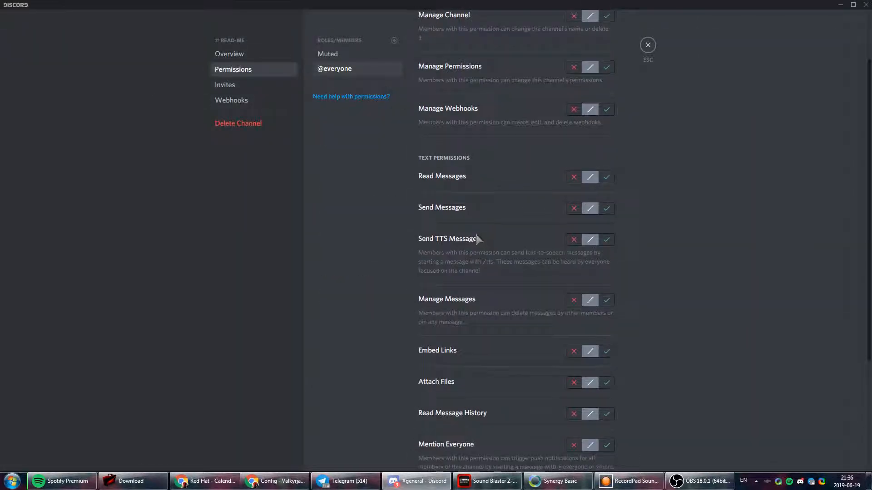
{"action": "scroll", "coordinate": [463, 230], "scroll_direction": "up", "scroll_amount": 1}
{"action": "left_click", "coordinate": [610, 225]}
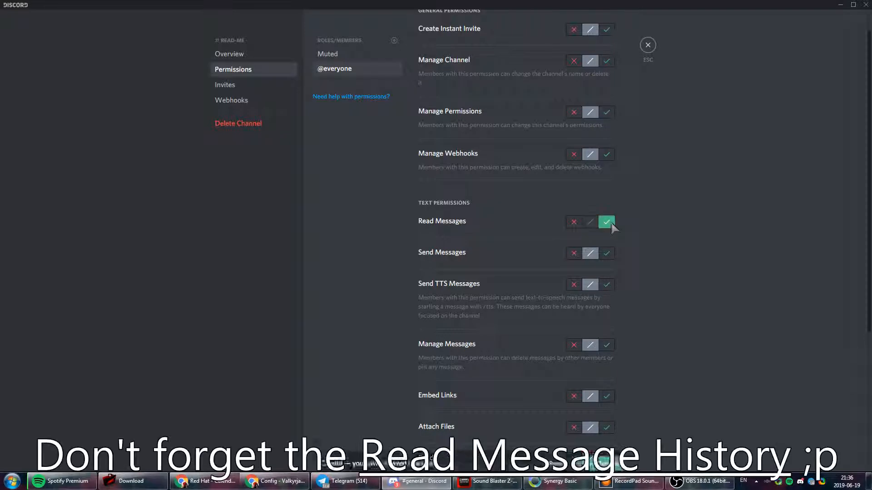
{"action": "left_click", "coordinate": [573, 255]}
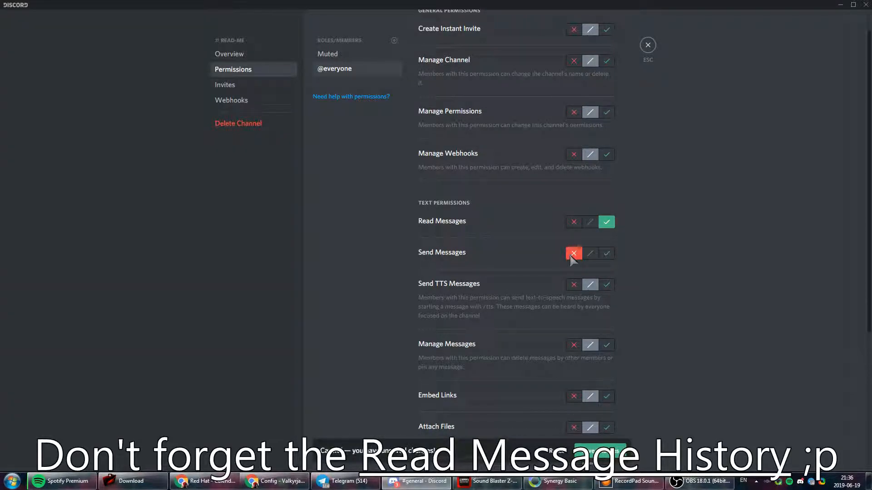
{"action": "scroll", "coordinate": [547, 248], "scroll_direction": "down", "scroll_amount": 5}
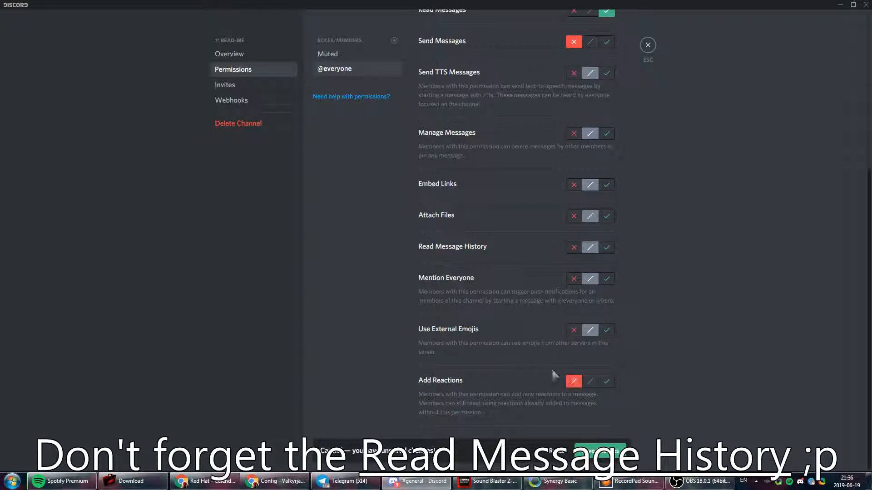
{"action": "scroll", "coordinate": [554, 374], "scroll_direction": "up", "scroll_amount": 6}
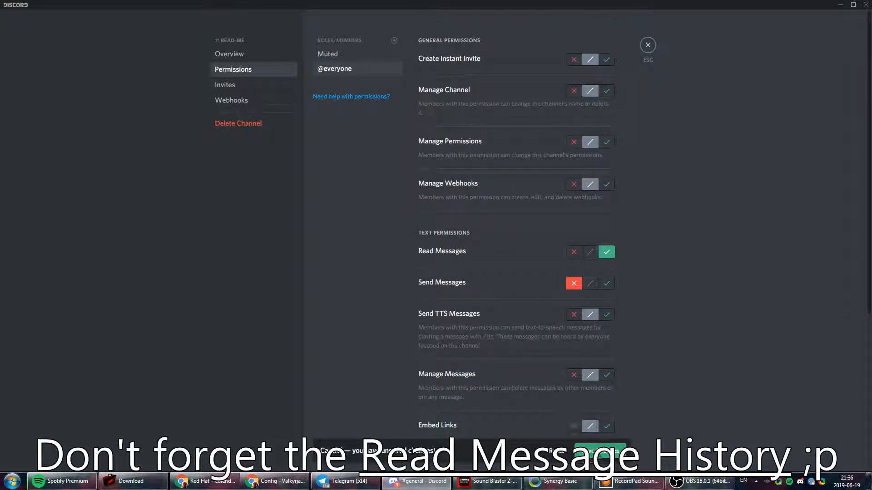
- Add the Member role to the read-me channel's permissions, deny it Read Messages, and save the changes
{"action": "left_click", "coordinate": [394, 40]}
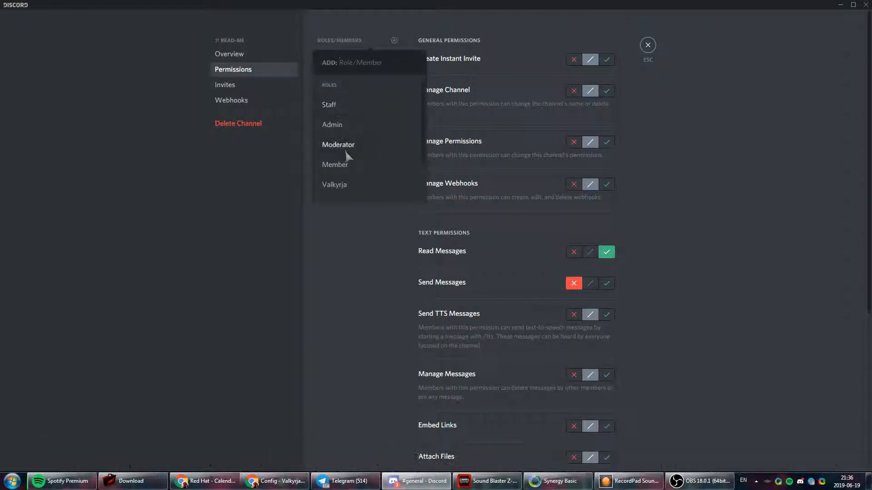
{"action": "left_click", "coordinate": [336, 165]}
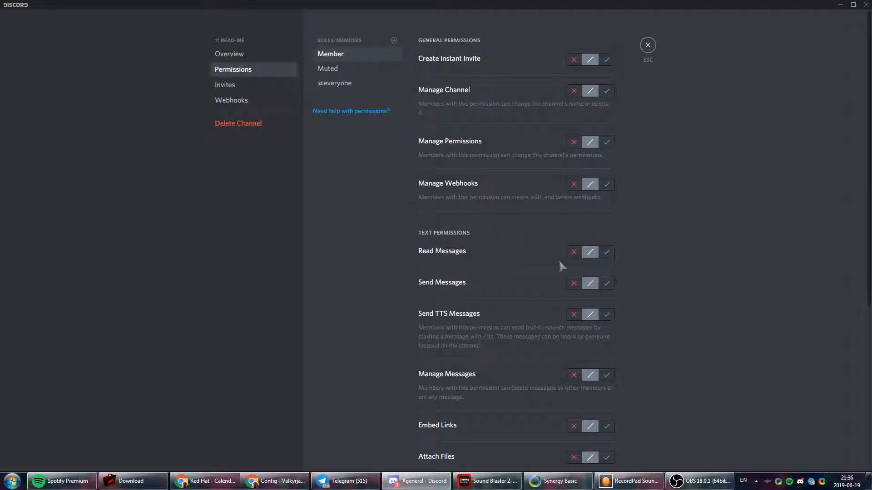
{"action": "left_click", "coordinate": [574, 256]}
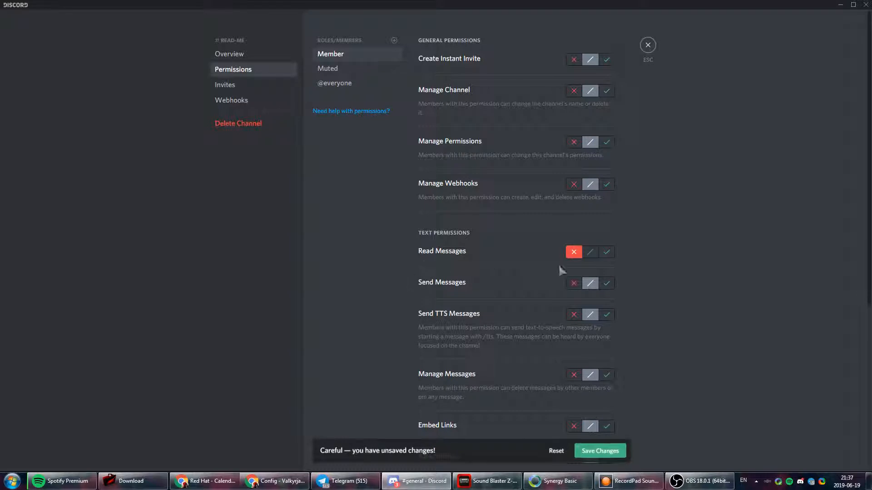
{"action": "left_click", "coordinate": [625, 452]}
{"action": "left_click", "coordinate": [353, 79]}
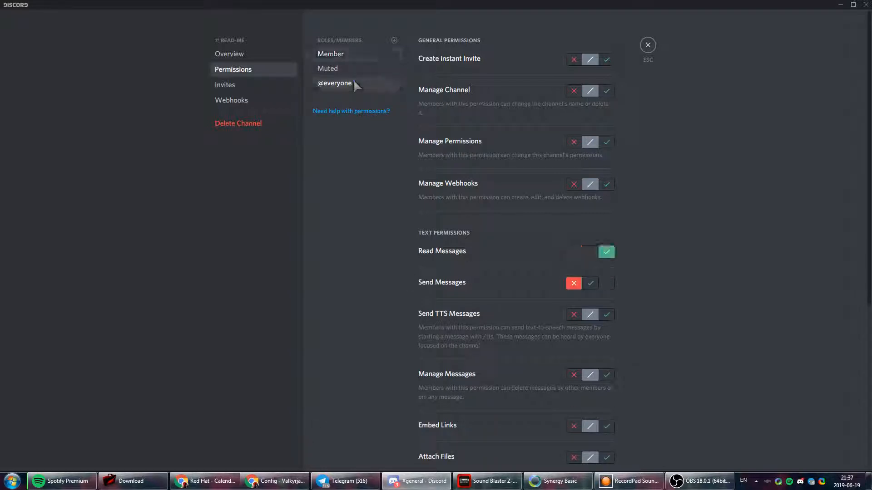
{"action": "left_click", "coordinate": [350, 53]}
{"action": "left_click", "coordinate": [354, 84]}
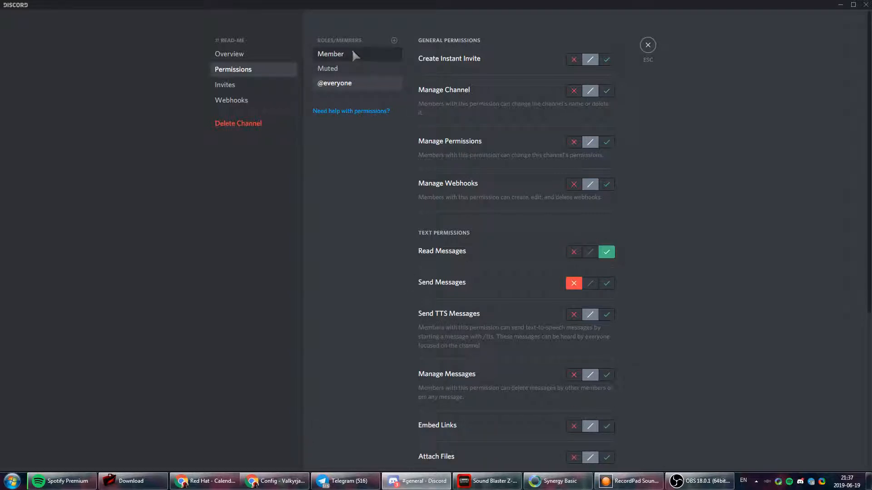
{"action": "left_click", "coordinate": [352, 51]}
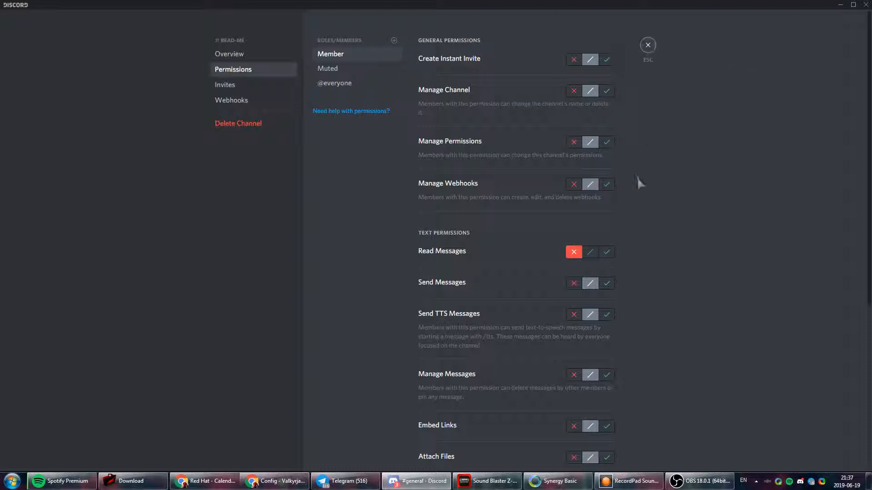
{"action": "left_click", "coordinate": [647, 46]}
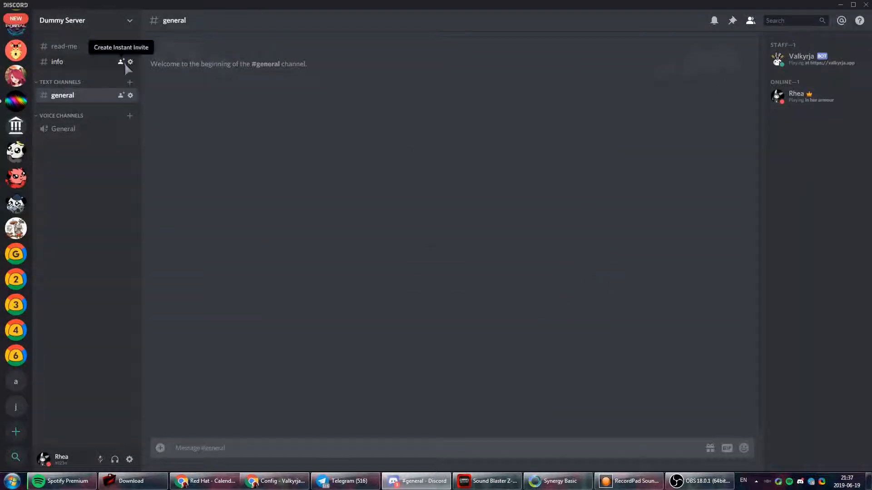
{"action": "left_click", "coordinate": [130, 63]}
{"action": "left_click", "coordinate": [230, 69]}
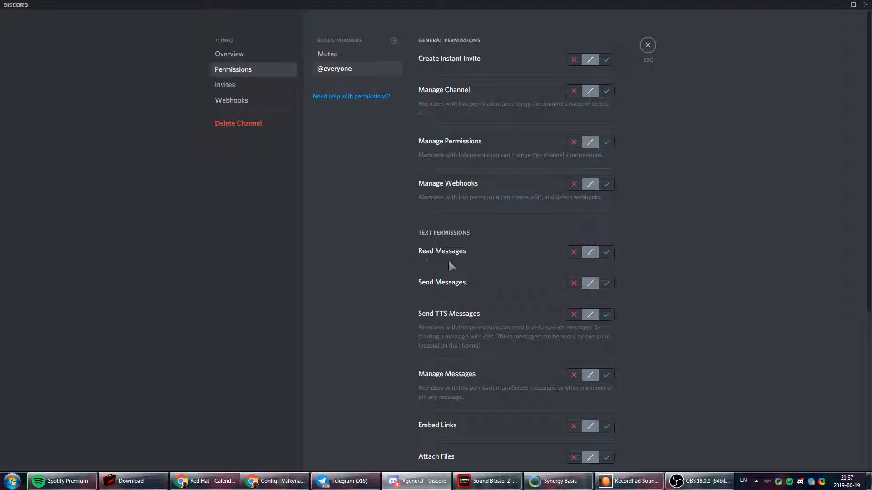
{"action": "left_click", "coordinate": [573, 285]}
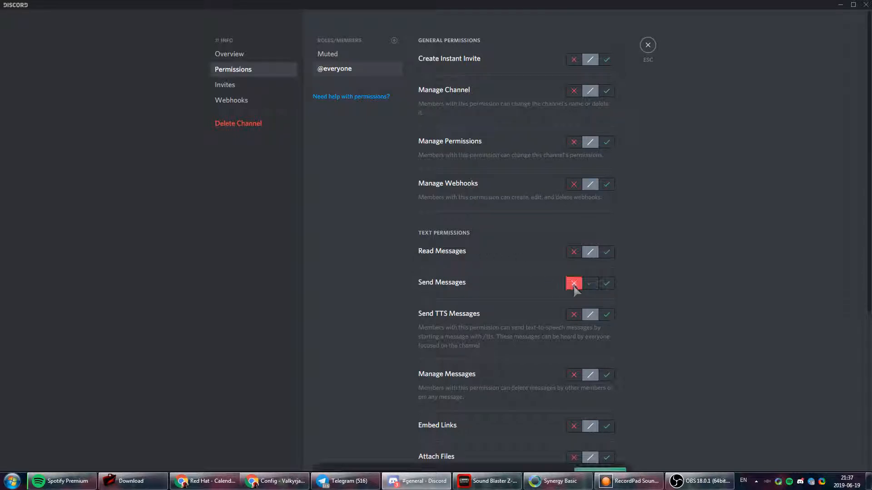
{"action": "scroll", "coordinate": [574, 291], "scroll_direction": "down", "scroll_amount": 5}
{"action": "left_click", "coordinate": [573, 381]}
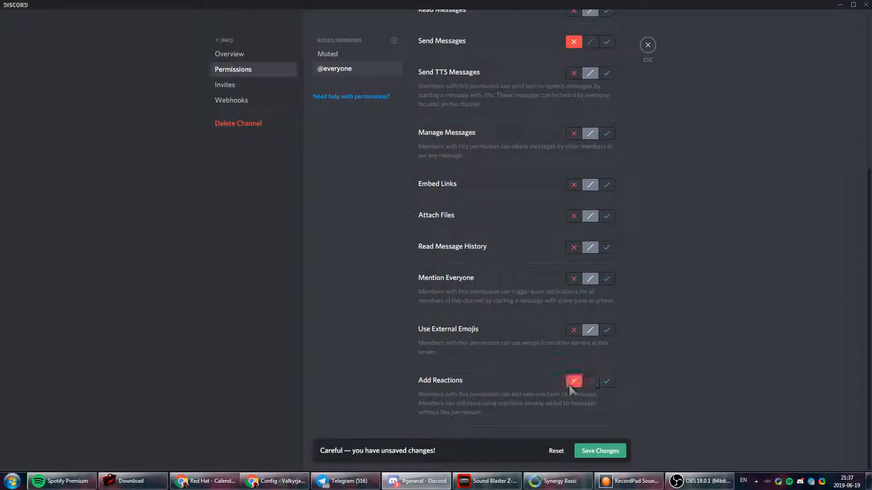
{"action": "left_click", "coordinate": [600, 450]}
{"action": "scroll", "coordinate": [655, 389], "scroll_direction": "up", "scroll_amount": 5}
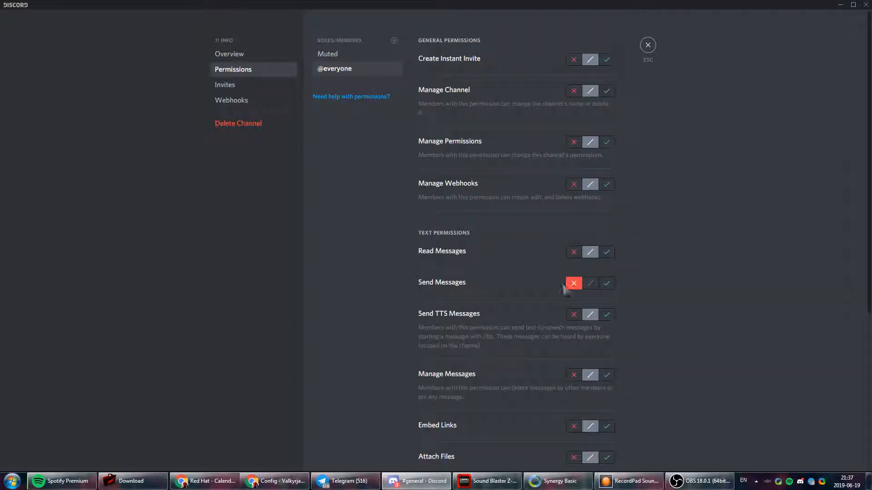
{"action": "left_click", "coordinate": [648, 45]}
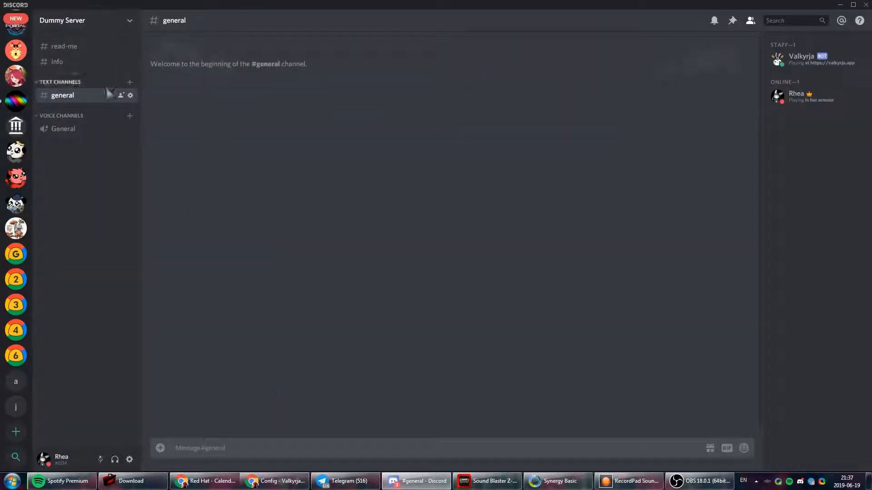
- Find the Fedora Linux server in the server list and open its read-me channel
{"action": "left_click", "coordinate": [74, 62]}
{"action": "left_click", "coordinate": [80, 48]}
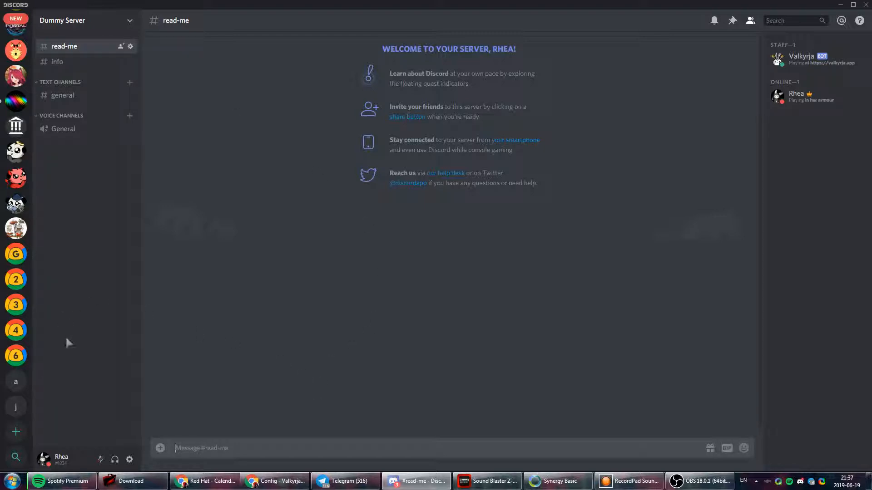
{"action": "scroll", "coordinate": [16, 245], "scroll_direction": "up", "scroll_amount": 15}
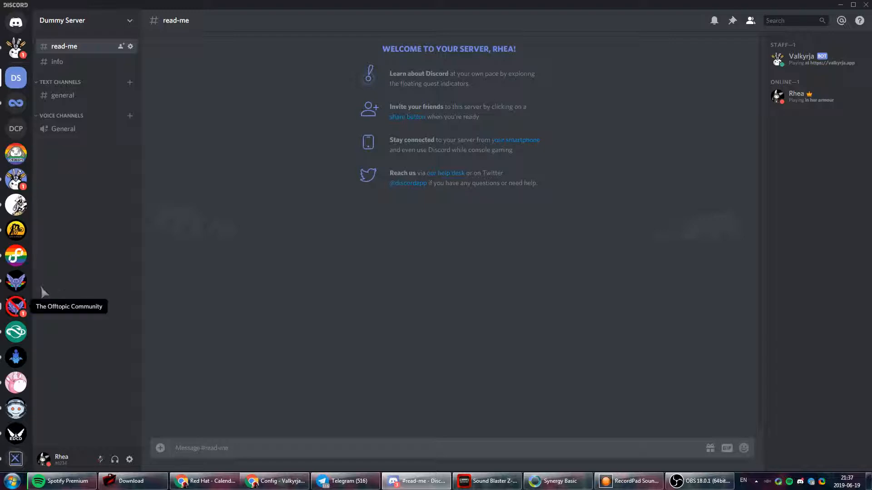
{"action": "scroll", "coordinate": [16, 218], "scroll_direction": "down", "scroll_amount": 5}
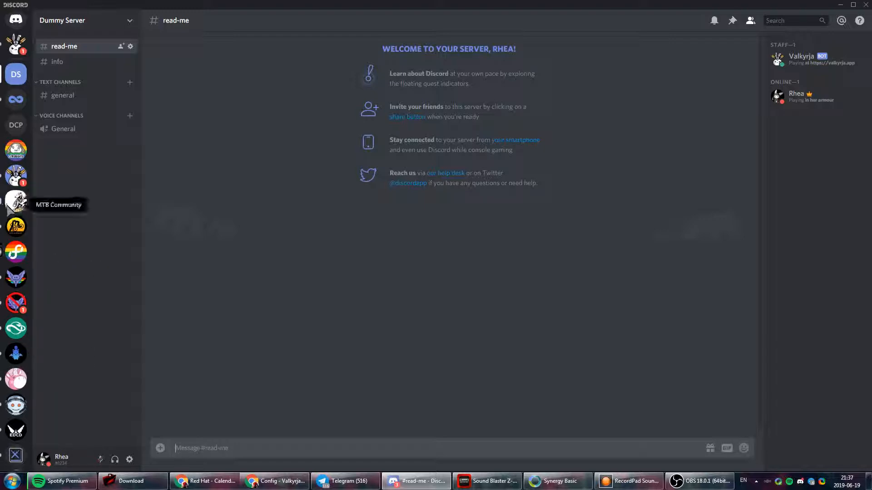
{"action": "scroll", "coordinate": [25, 414], "scroll_direction": "up", "scroll_amount": 5}
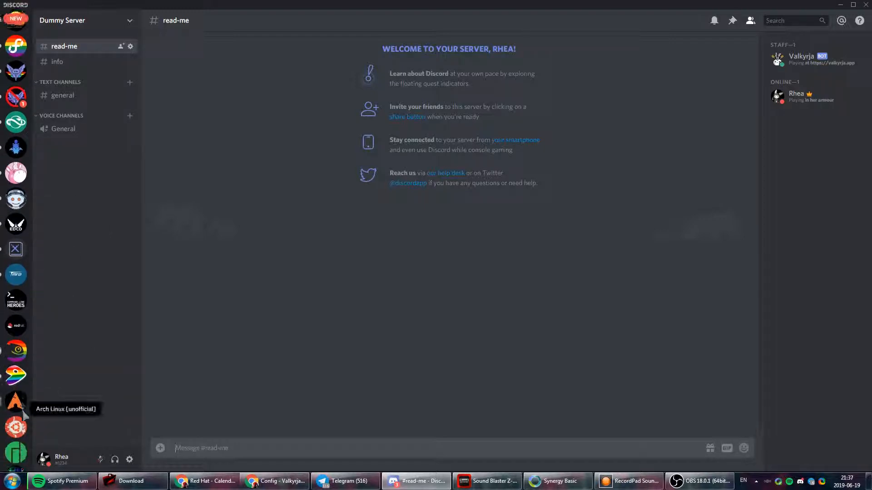
{"action": "scroll", "coordinate": [18, 385], "scroll_direction": "down", "scroll_amount": 8}
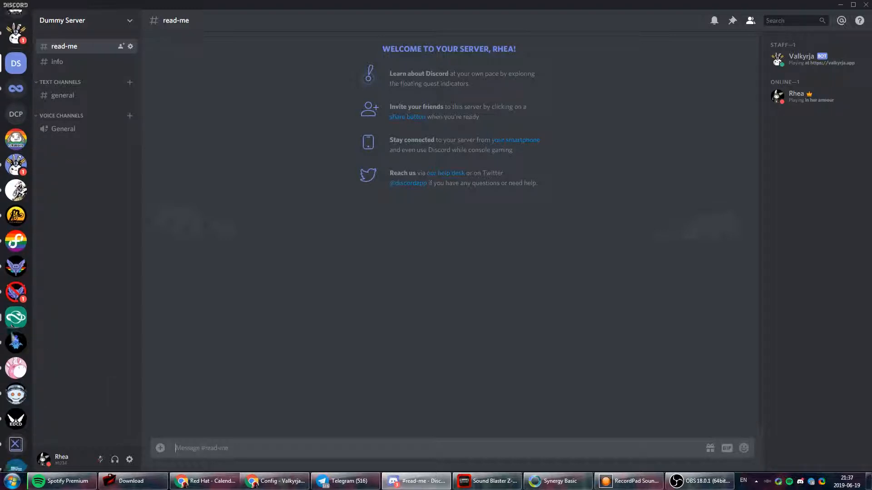
{"action": "scroll", "coordinate": [16, 359], "scroll_direction": "up", "scroll_amount": 8}
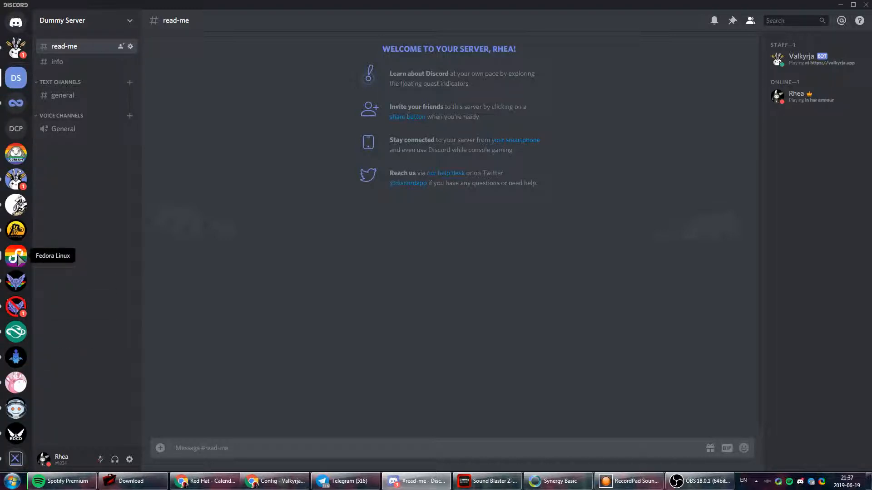
{"action": "left_click", "coordinate": [18, 258]}
{"action": "left_click", "coordinate": [80, 73]}
{"action": "scroll", "coordinate": [80, 75], "scroll_direction": "up", "scroll_amount": 5}
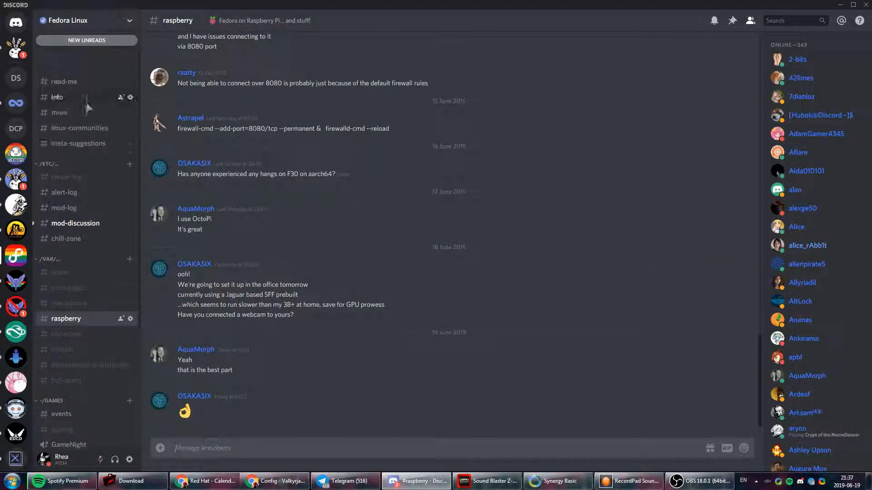
{"action": "left_click", "coordinate": [67, 84]}
- Select the entire source text of the participation guidelines message in its editor and leave the editor without saving
{"action": "right_click", "coordinate": [236, 286]}
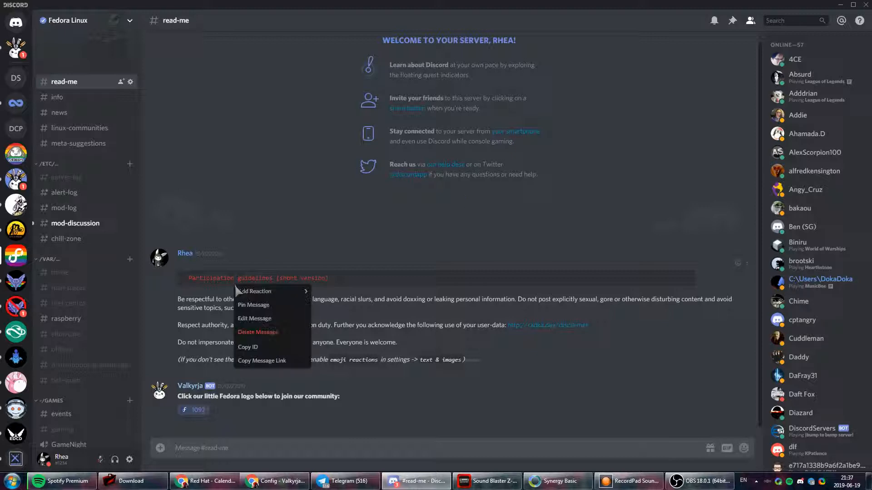
{"action": "left_click", "coordinate": [255, 318]}
{"action": "key", "text": "ctrl+a"}
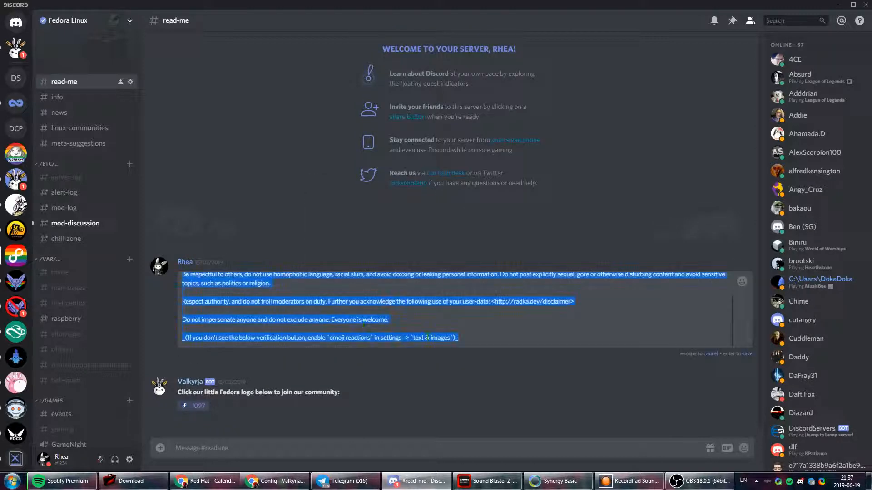
{"action": "key", "text": "Escape"}
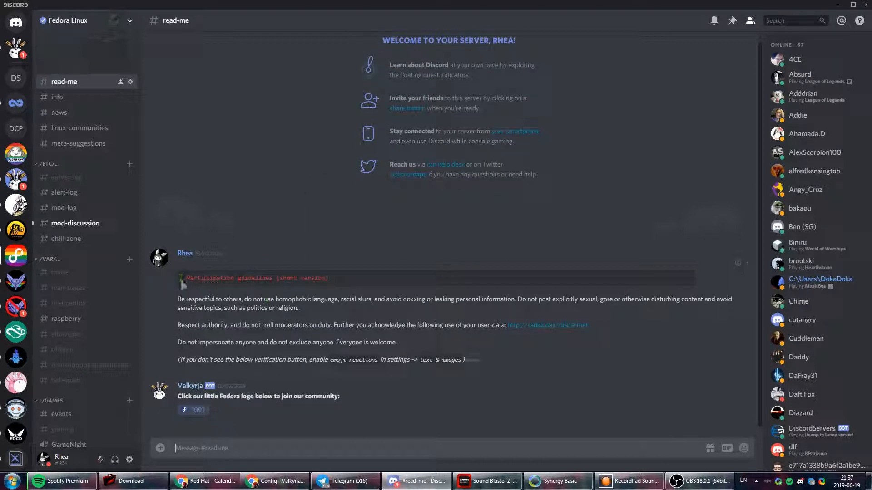
- Examine the participation guidelines and the user-data disclaimer notice in the Fedora Linux server's read-me channel
{"action": "left_click_drag", "start_coordinate": [183, 282], "coordinate": [361, 283]}
{"action": "left_click", "coordinate": [373, 285]}
{"action": "left_click_drag", "start_coordinate": [177, 298], "coordinate": [253, 300]}
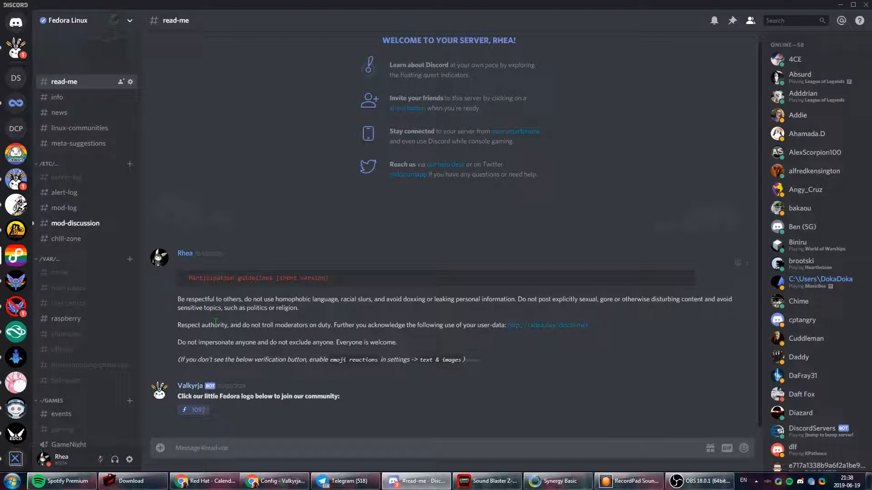
{"action": "left_click_drag", "start_coordinate": [332, 325], "coordinate": [573, 338]}
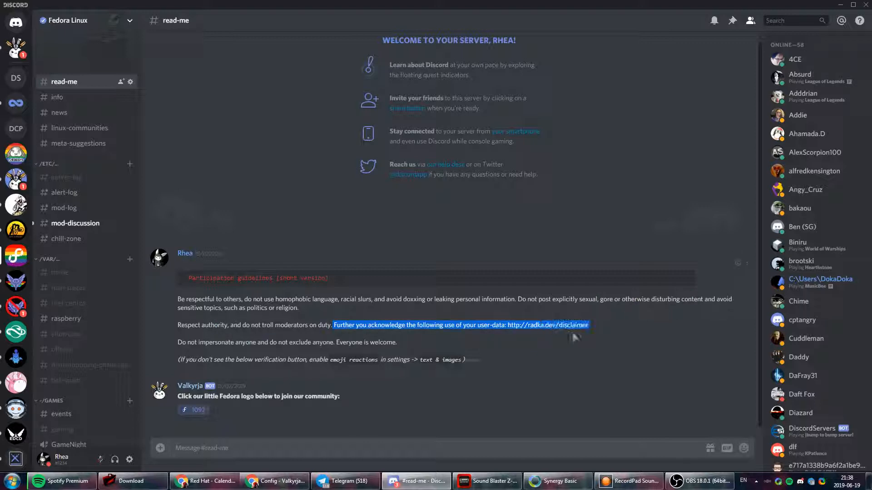
{"action": "left_click", "coordinate": [612, 328]}
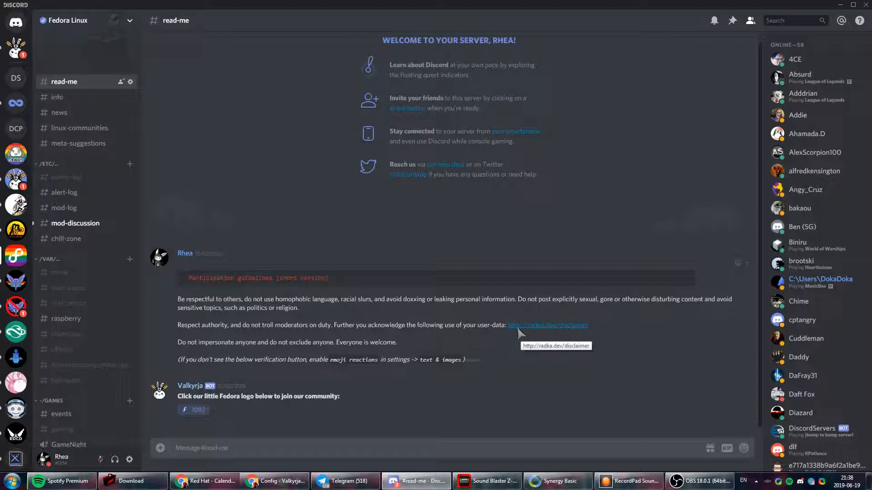
- Look through the Fedora Linux server's mod-log and server-log entries, including a deleted message, and return to read-me
{"action": "left_click", "coordinate": [86, 206]}
{"action": "left_click", "coordinate": [66, 193]}
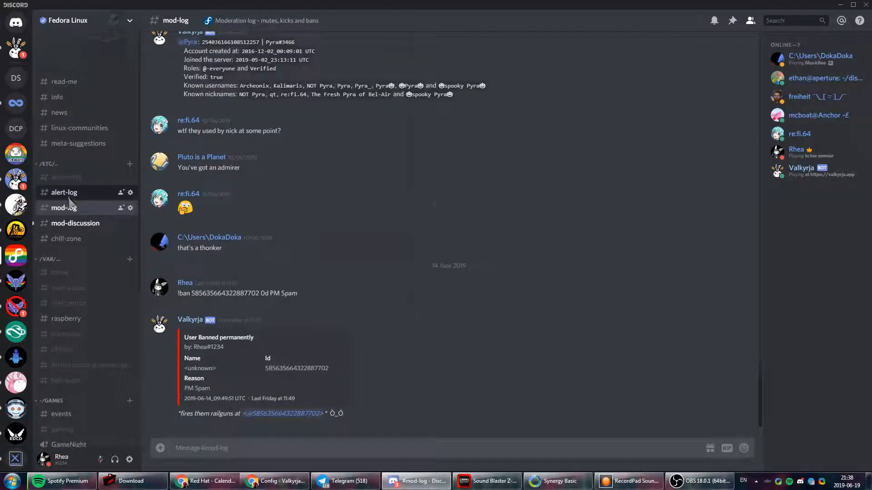
{"action": "left_click", "coordinate": [55, 180]}
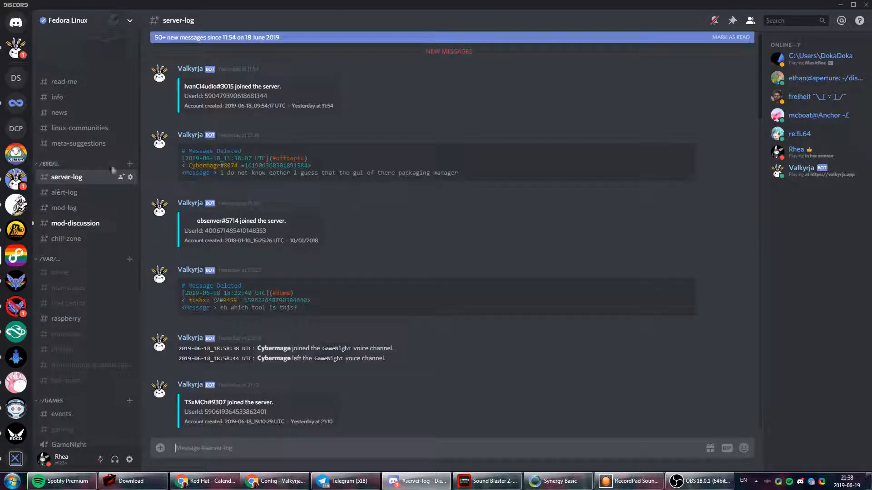
{"action": "left_click_drag", "start_coordinate": [188, 158], "coordinate": [221, 159]}
{"action": "left_click", "coordinate": [294, 169]}
{"action": "left_click", "coordinate": [67, 81]}
- Post the copied participation guidelines and a bold, underlined "Click this to join:" message in the Dummy Server's read-me channel
{"action": "scroll", "coordinate": [16, 255], "scroll_direction": "down", "scroll_amount": 5}
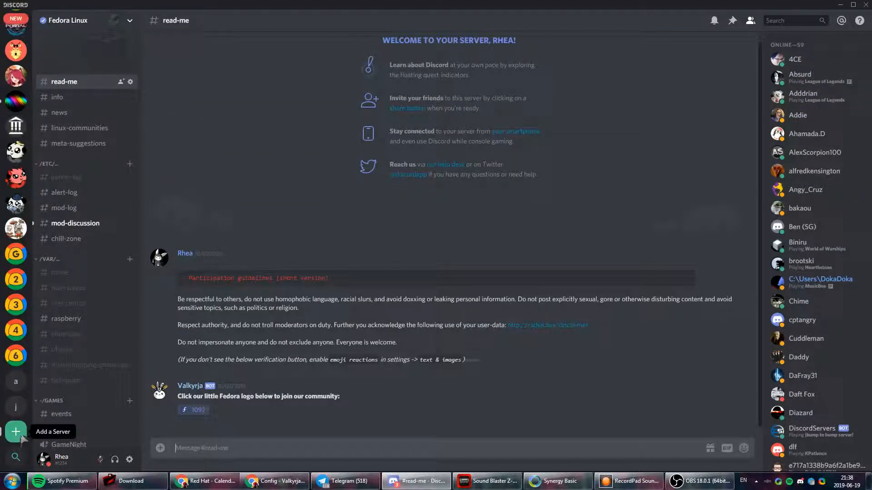
{"action": "scroll", "coordinate": [16, 454], "scroll_direction": "up", "scroll_amount": 5}
{"action": "scroll", "coordinate": [16, 381], "scroll_direction": "up", "scroll_amount": 5}
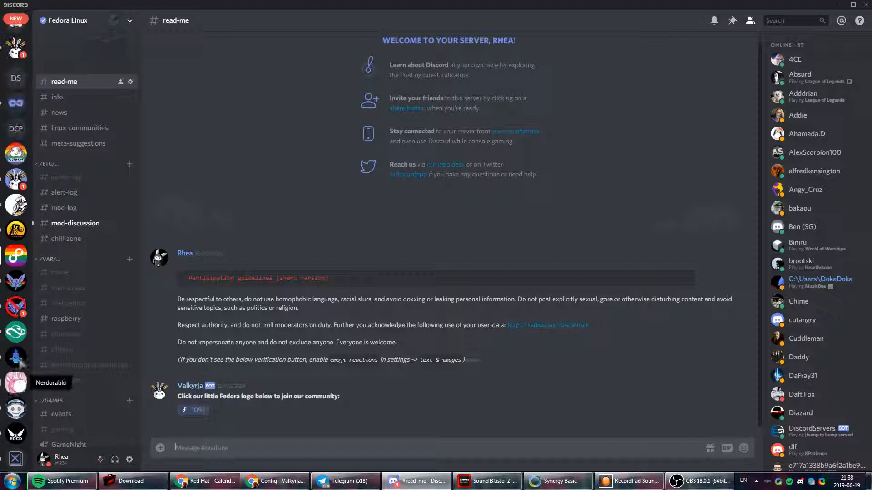
{"action": "left_click", "coordinate": [18, 78]}
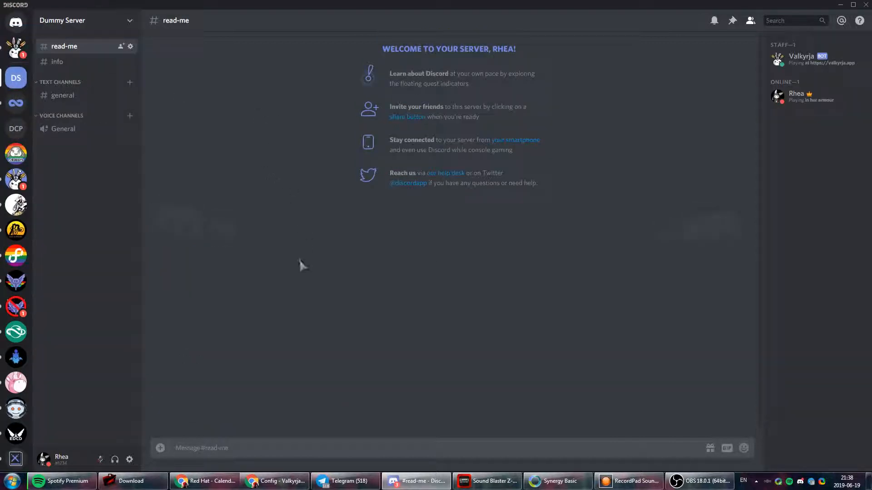
{"action": "key", "text": "ctrl+v"}
{"action": "key", "text": "Return"}
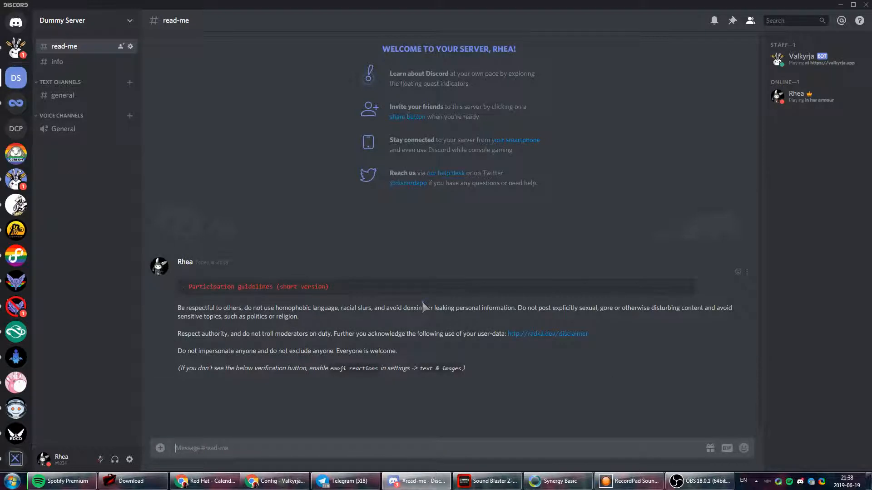
{"action": "type", "text": "!"}
{"action": "key", "text": "Return"}
- Review the posted note about enabling emoji reactions in the text & images settings
{"action": "left_click_drag", "start_coordinate": [438, 369], "coordinate": [186, 364]}
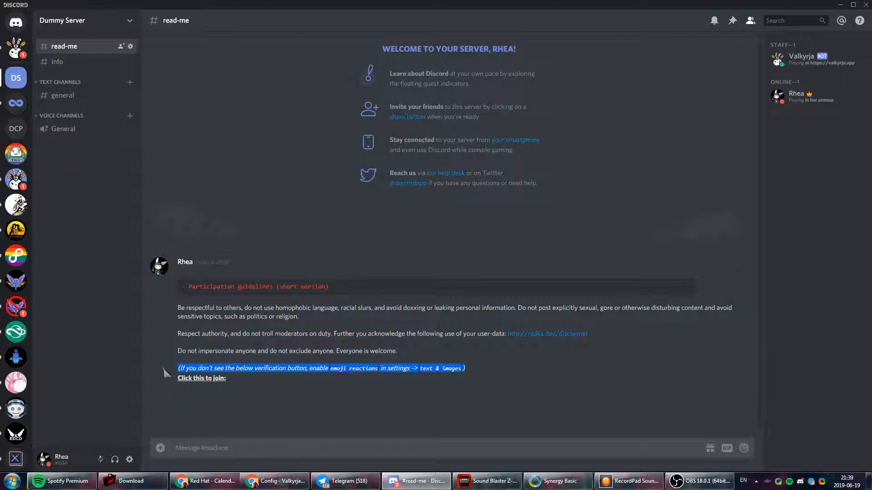
{"action": "left_click", "coordinate": [234, 365]}
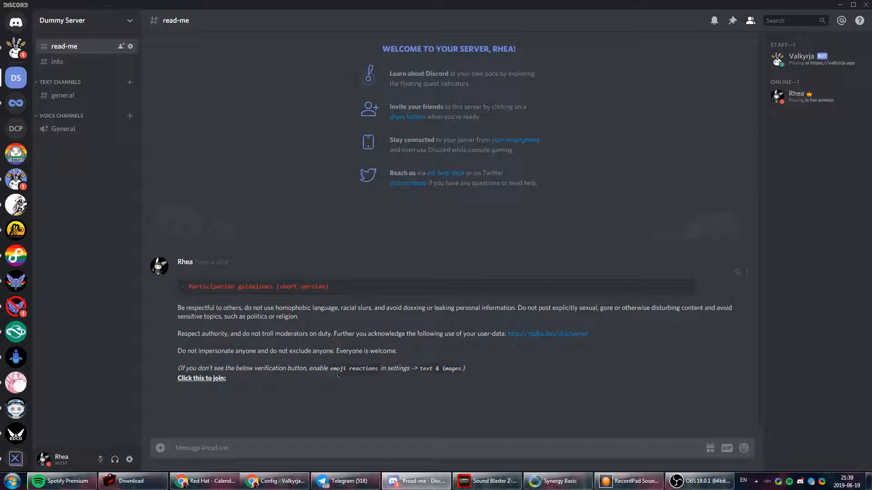
{"action": "left_click_drag", "start_coordinate": [337, 372], "coordinate": [440, 369]}
{"action": "left_click", "coordinate": [459, 368]}
- React to the "Click this to join:" message with the red prohibition sign, found by searching "no", and the white rabbit emoji
{"action": "left_click", "coordinate": [736, 377]}
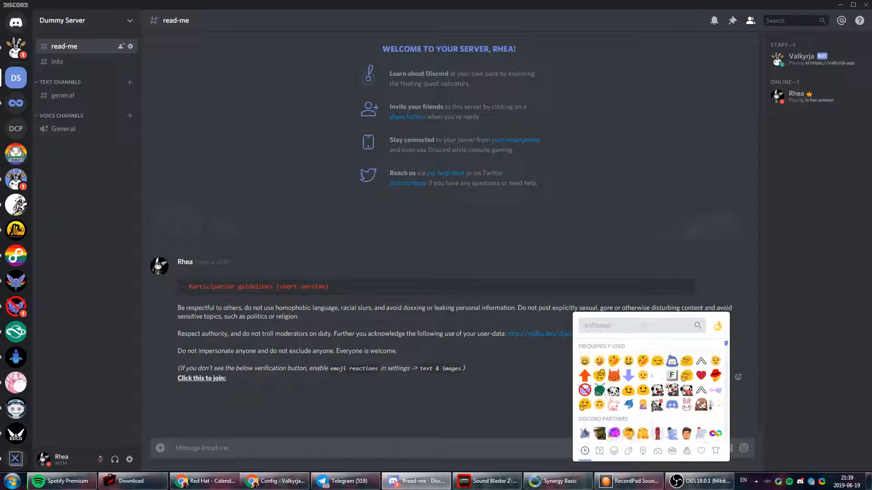
{"action": "scroll", "coordinate": [708, 425], "scroll_direction": "down", "scroll_amount": 3}
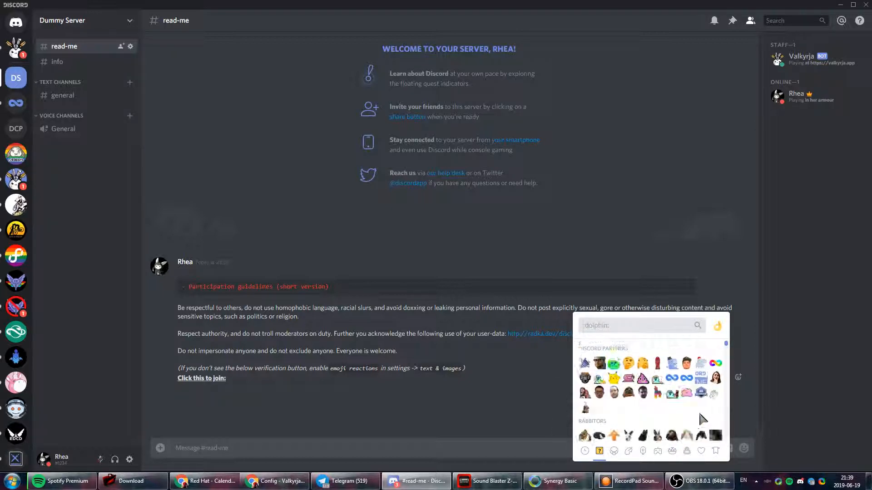
{"action": "scroll", "coordinate": [697, 417], "scroll_direction": "up", "scroll_amount": 3}
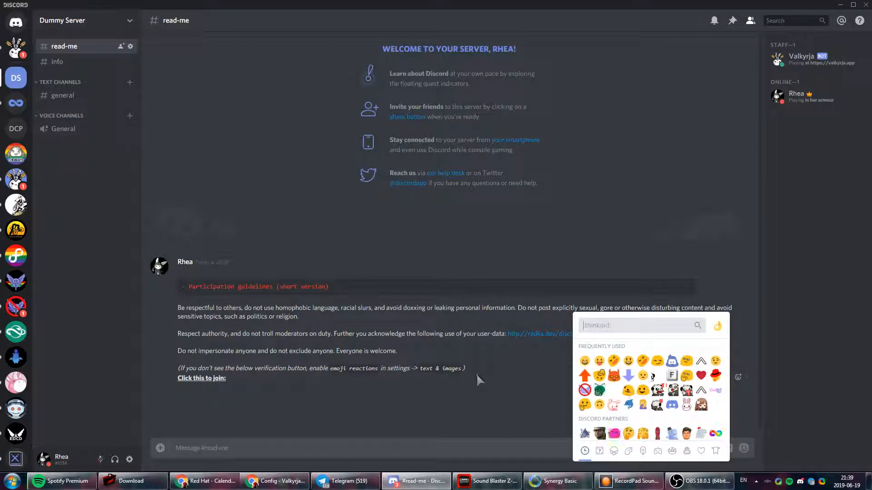
{"action": "type", "text": "no"}
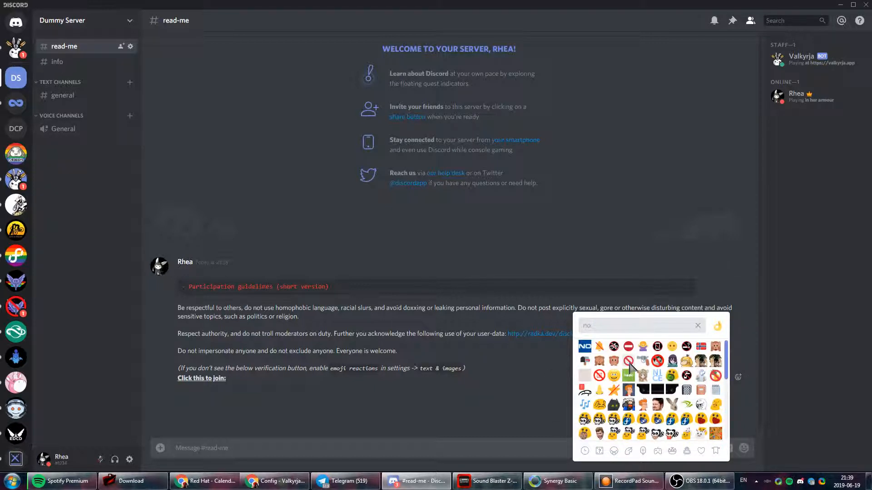
{"action": "left_click", "coordinate": [628, 362]}
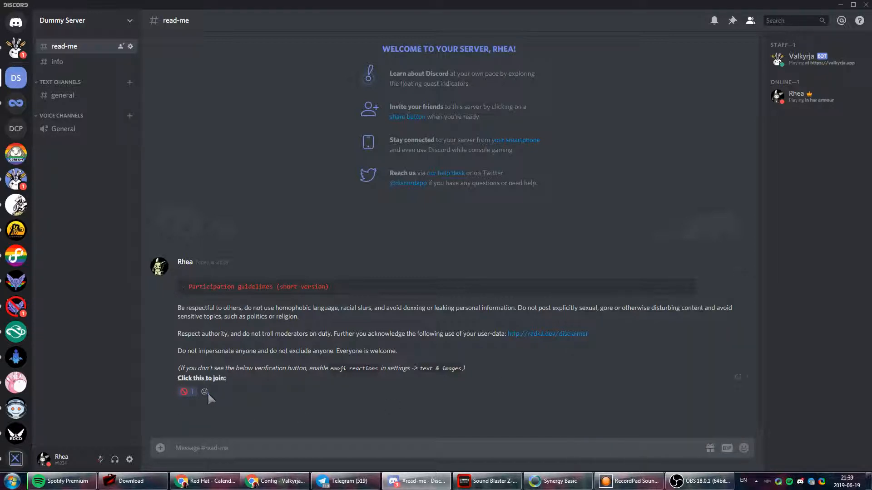
{"action": "left_click", "coordinate": [206, 391]}
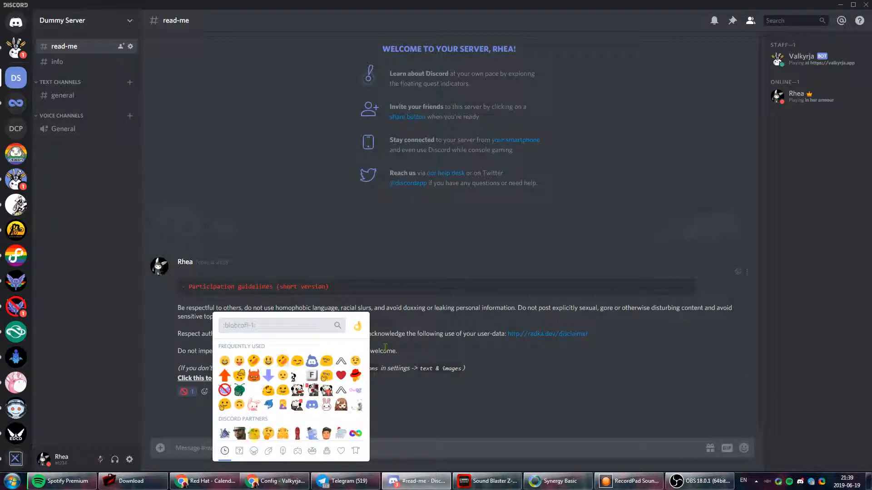
{"action": "left_click", "coordinate": [327, 406]}
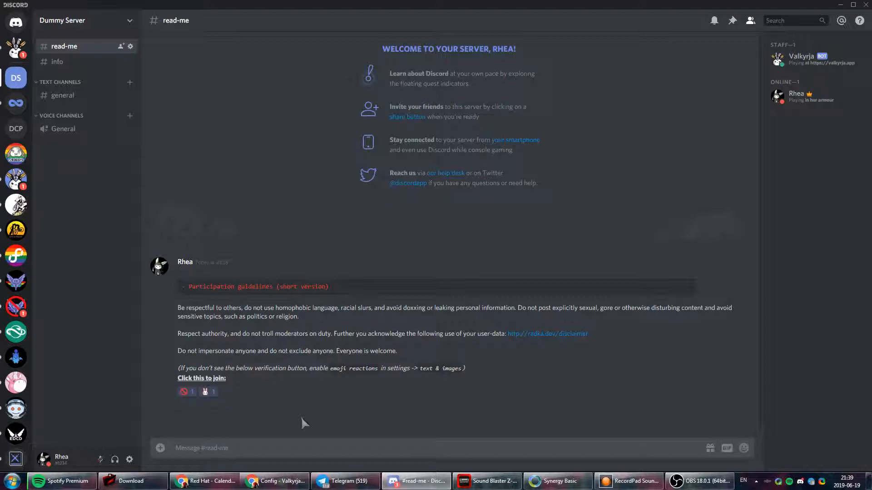
- Check the Developer Mode option in the Appearance settings and copy the ID of the "Click this to join:" message
{"action": "mouse_move", "coordinate": [260, 488]}
{"action": "left_click", "coordinate": [130, 460]}
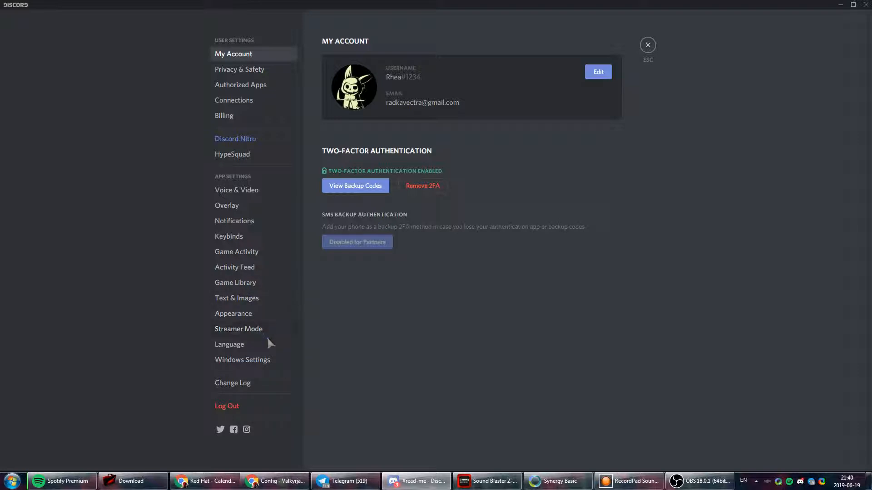
{"action": "left_click", "coordinate": [254, 314]}
{"action": "scroll", "coordinate": [698, 245], "scroll_direction": "down", "scroll_amount": 5}
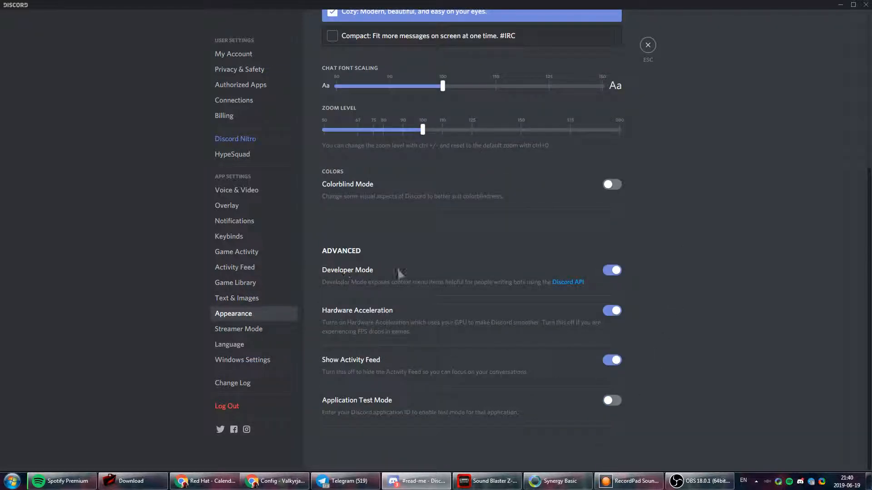
{"action": "left_click", "coordinate": [649, 45]}
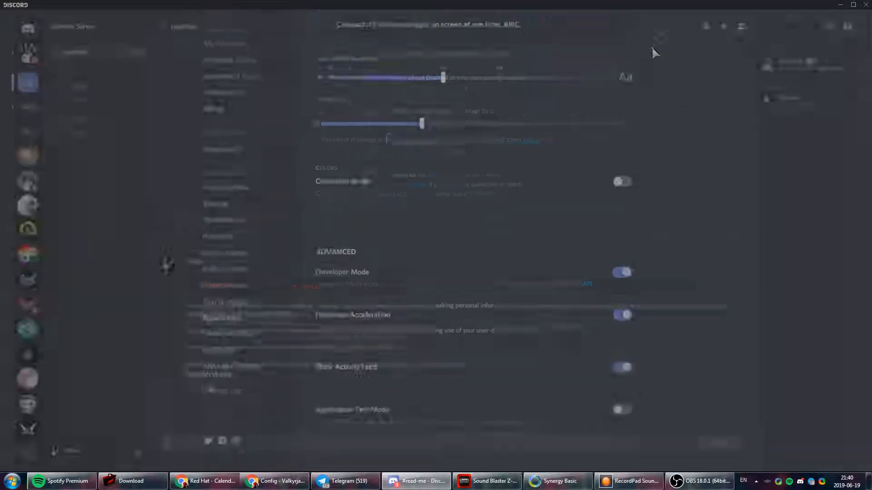
{"action": "right_click", "coordinate": [207, 377]}
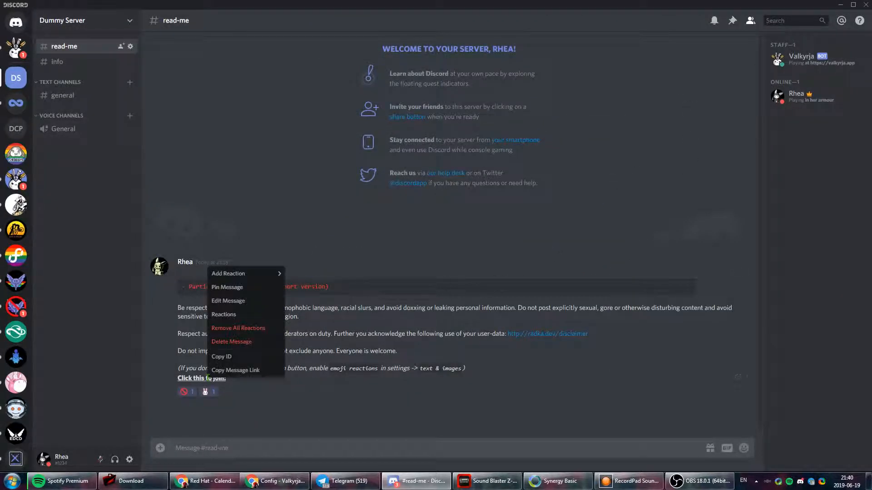
{"action": "left_click", "coordinate": [236, 359]}
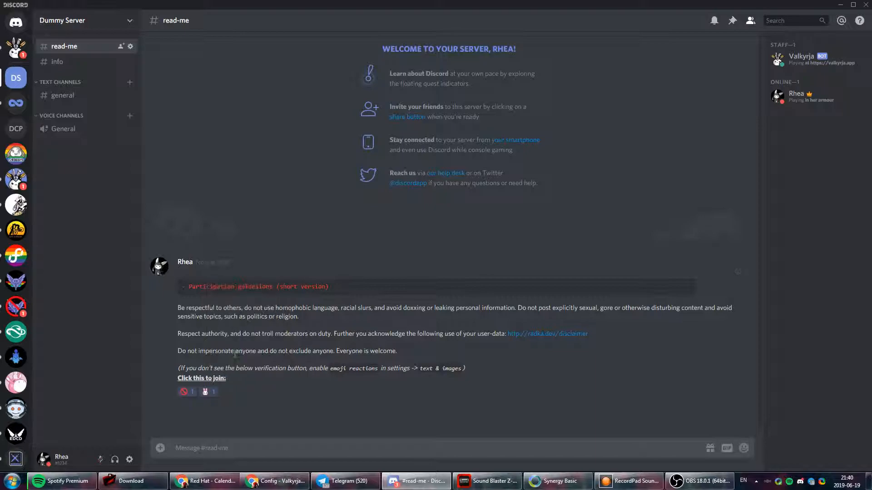
- Switch to the Valkyrja config page in the browser and open the configuration for Dummy Server
{"action": "left_click", "coordinate": [275, 481]}
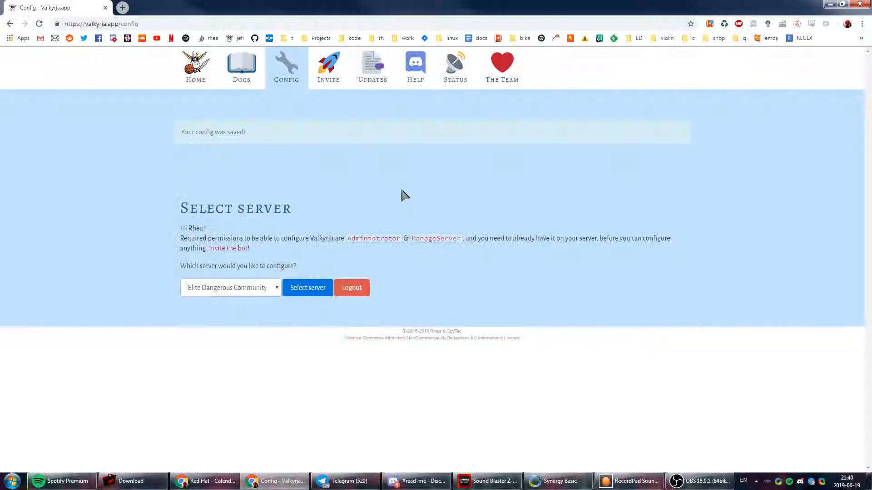
{"action": "left_click", "coordinate": [219, 283]}
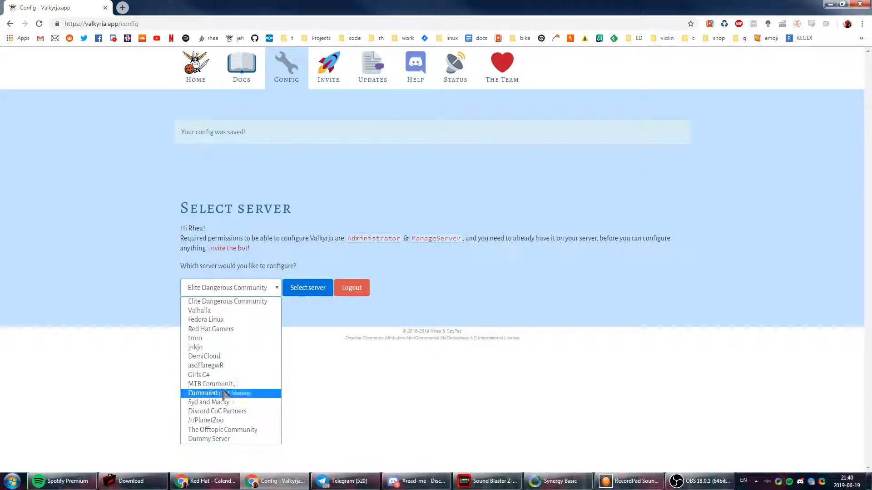
{"action": "left_click", "coordinate": [227, 439]}
{"action": "left_click", "coordinate": [316, 291]}
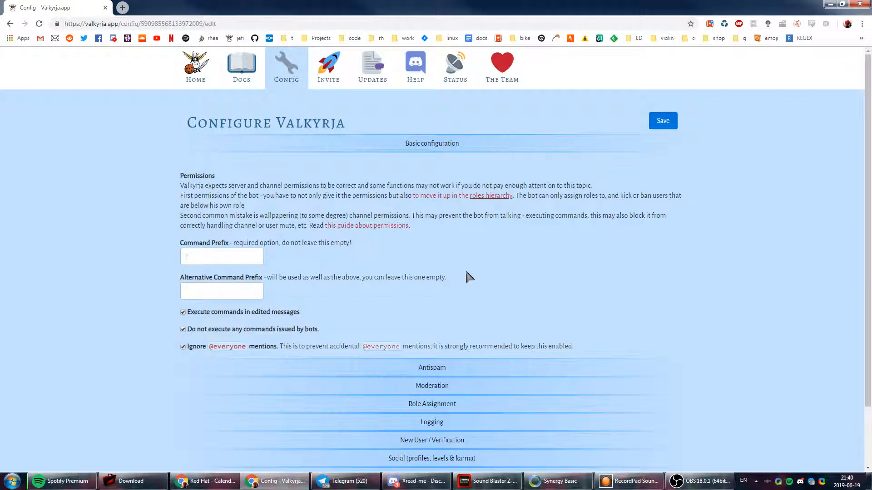
- Expand the Role Assignment section and create a new message entry under Reaction Assigned Roles
{"action": "left_click", "coordinate": [439, 144]}
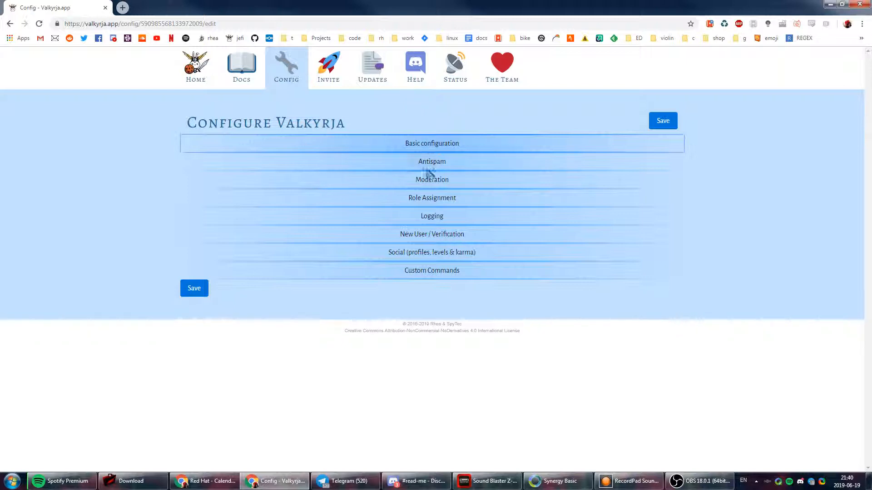
{"action": "left_click", "coordinate": [479, 204]}
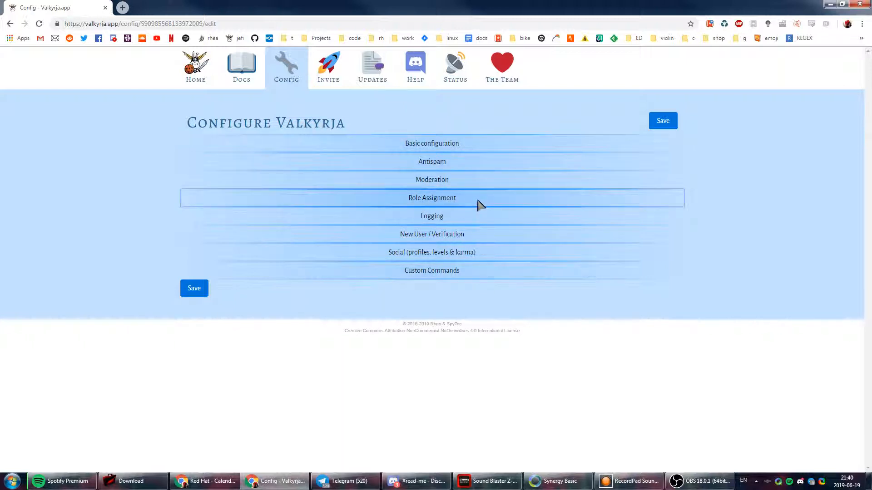
{"action": "left_click", "coordinate": [481, 205]}
{"action": "scroll", "coordinate": [212, 199], "scroll_direction": "down", "scroll_amount": 1}
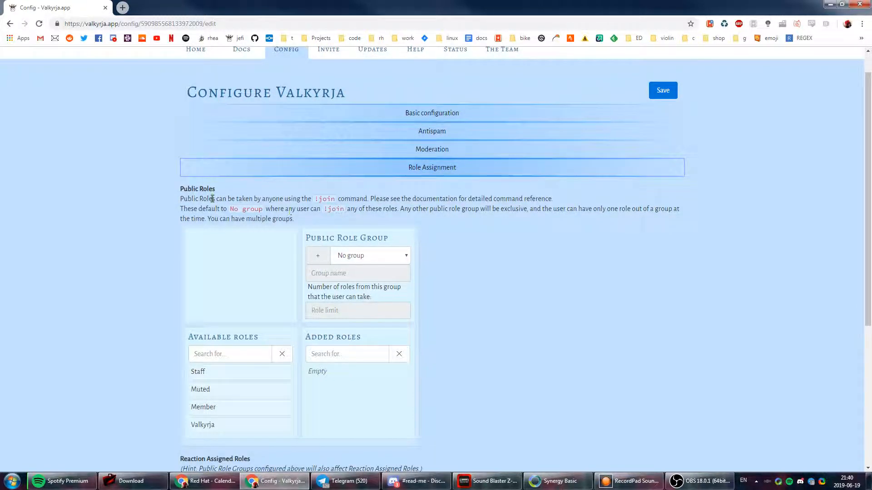
{"action": "scroll", "coordinate": [443, 179], "scroll_direction": "down", "scroll_amount": 2}
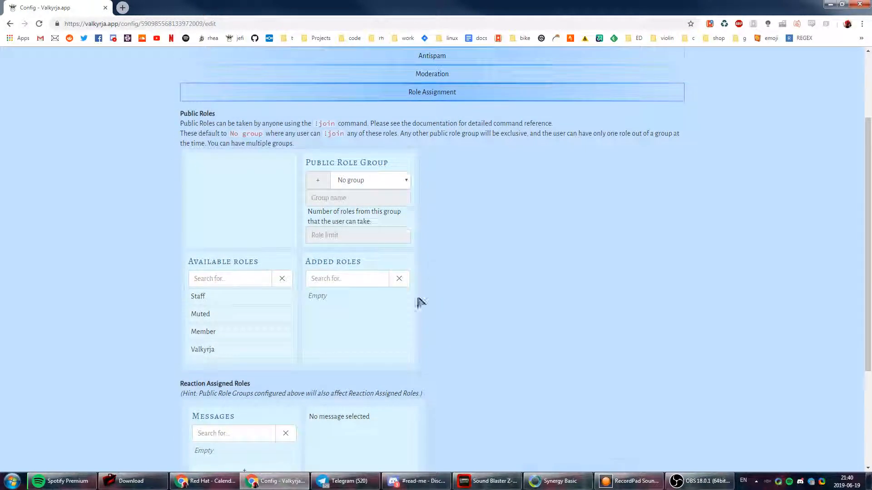
{"action": "scroll", "coordinate": [416, 302], "scroll_direction": "down", "scroll_amount": 2}
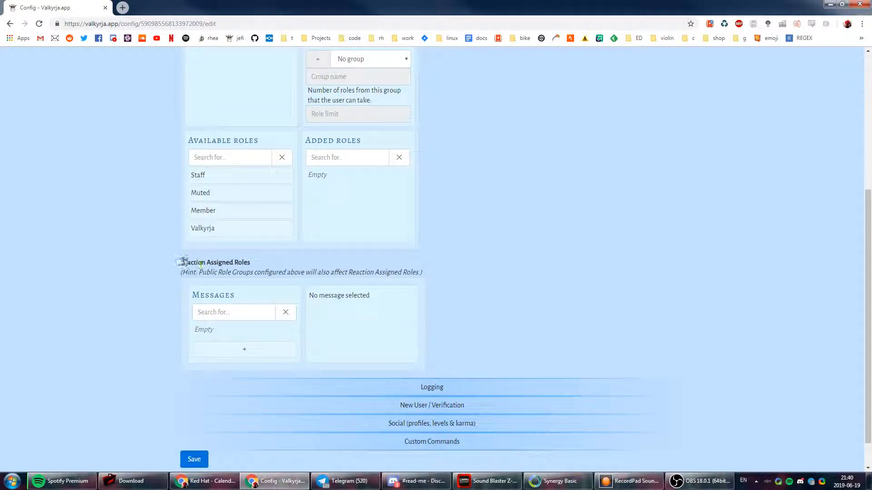
{"action": "left_click_drag", "start_coordinate": [180, 263], "coordinate": [268, 265]}
{"action": "left_click", "coordinate": [241, 270]}
{"action": "left_click", "coordinate": [245, 349]}
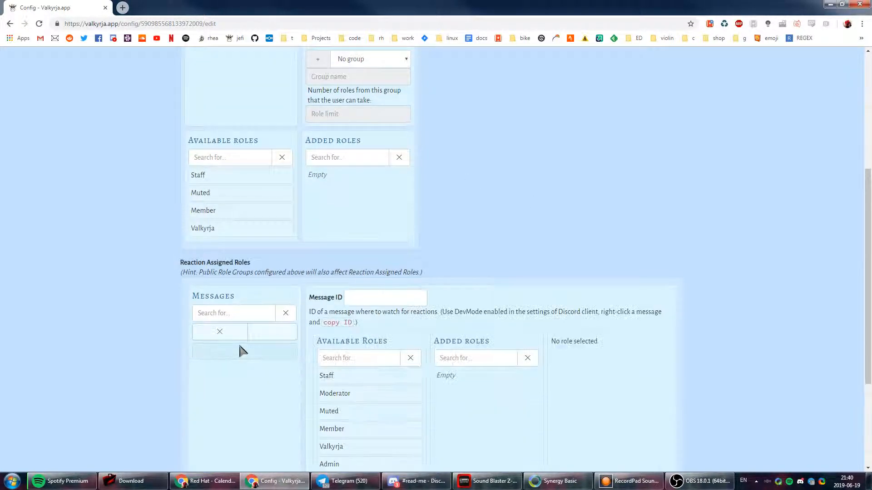
- Enter the copied message ID for the reaction entry and add the Member role to it
{"action": "scroll", "coordinate": [241, 350], "scroll_direction": "down", "scroll_amount": 2}
{"action": "left_click", "coordinate": [356, 226]}
{"action": "key", "text": "ctrl+v"}
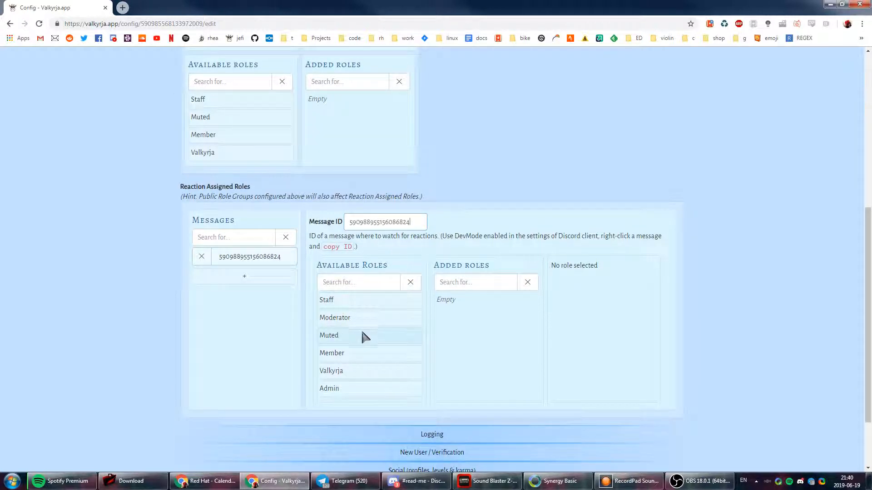
{"action": "left_click", "coordinate": [351, 355]}
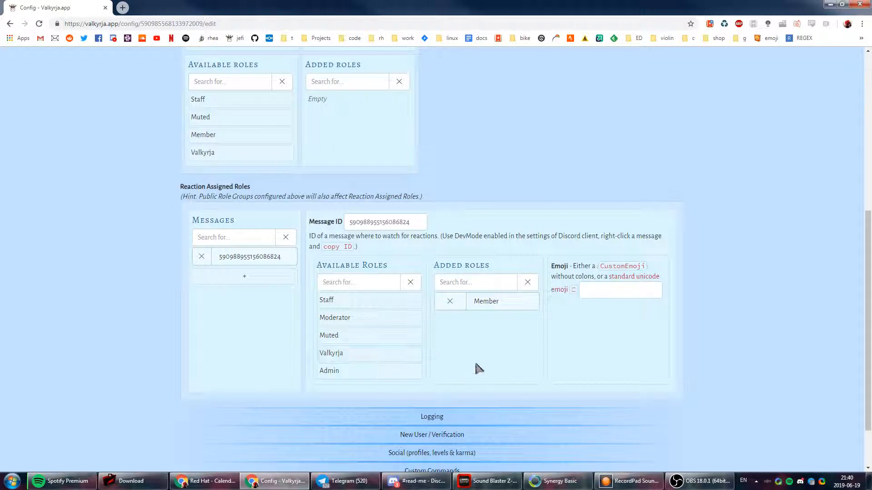
- Open the standard unicode emoji reference linked beside the Emoji field and search Emojipedia for "no"
{"action": "left_click", "coordinate": [623, 291]}
{"action": "middle_click", "coordinate": [623, 281]}
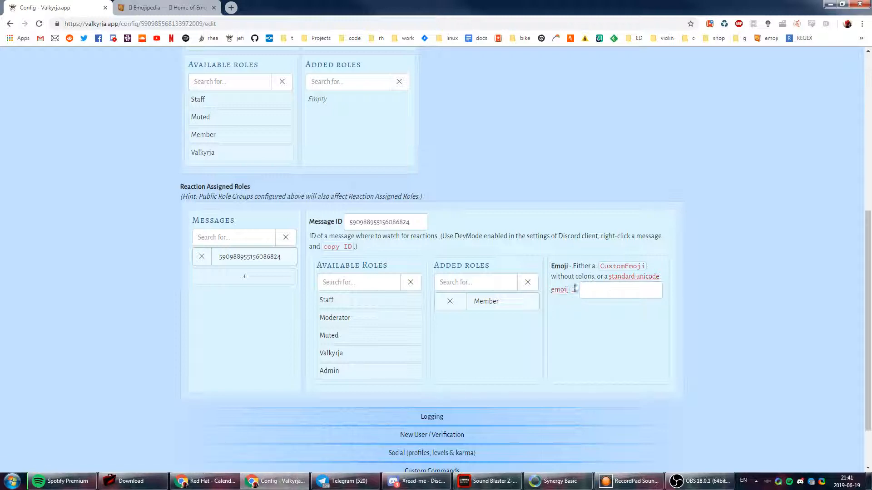
{"action": "left_click", "coordinate": [173, 10]}
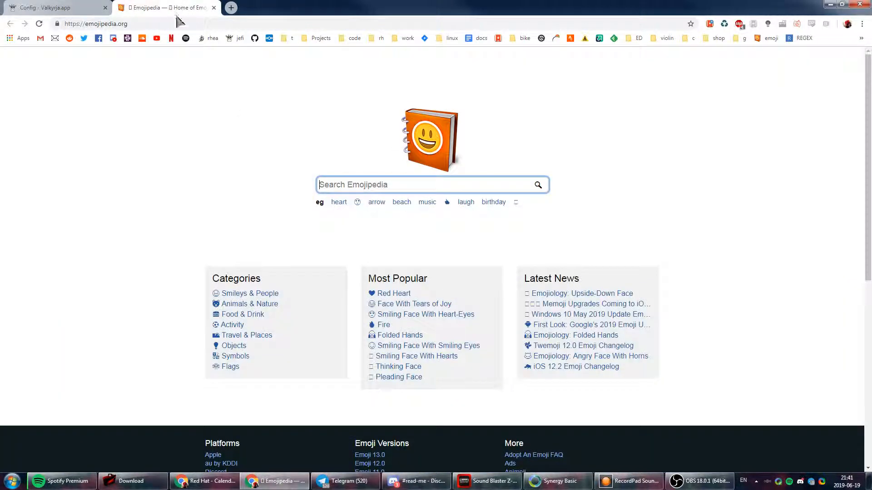
{"action": "left_click", "coordinate": [361, 186]}
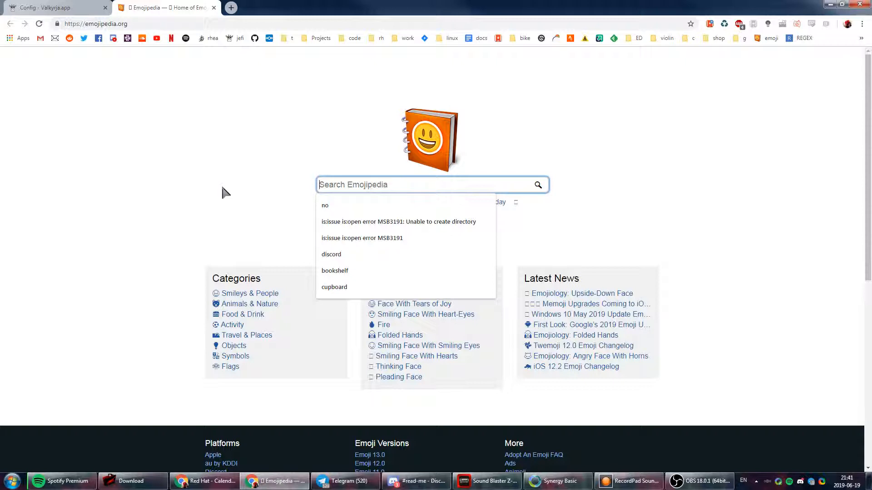
{"action": "type", "text": "no"}
{"action": "key", "text": "Return"}
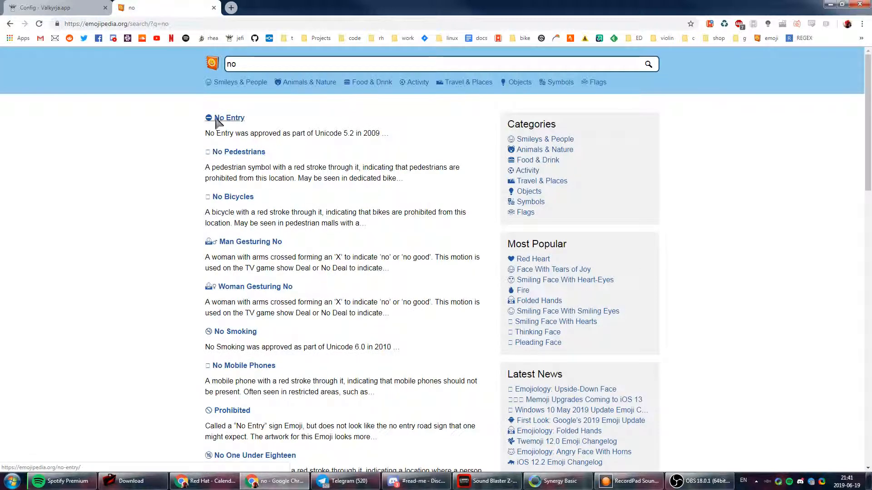
- Copy the Prohibited emoji from its Emojipedia page and paste it as the emoji for the reaction role
{"action": "scroll", "coordinate": [236, 391], "scroll_direction": "down", "scroll_amount": 1}
{"action": "left_click", "coordinate": [231, 363]}
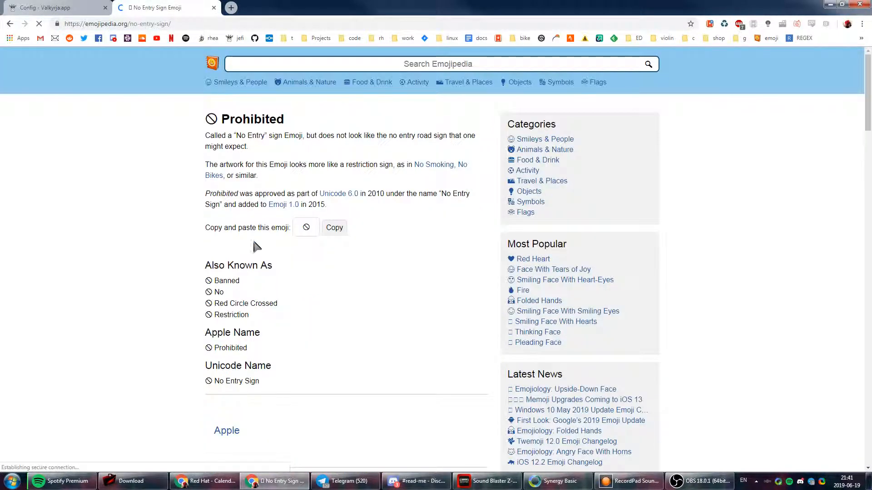
{"action": "left_click", "coordinate": [335, 230]}
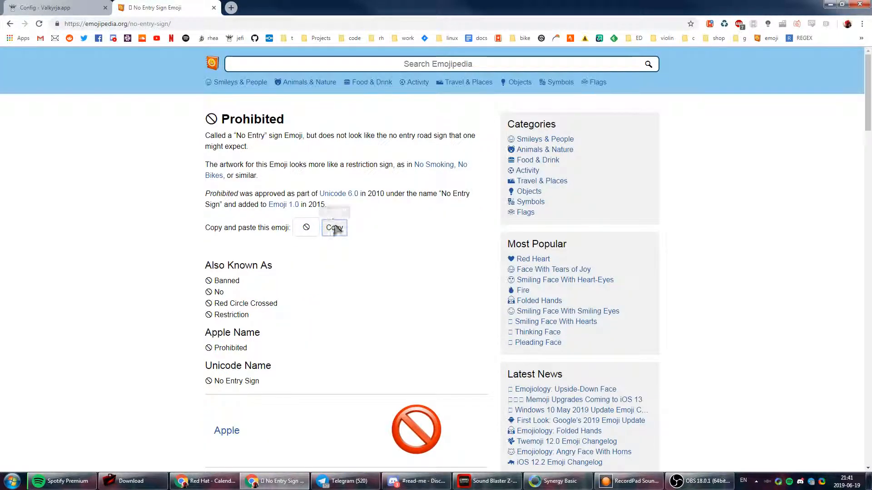
{"action": "left_click", "coordinate": [73, 8]}
{"action": "left_click", "coordinate": [608, 293]}
{"action": "key", "text": "ctrl+v"}
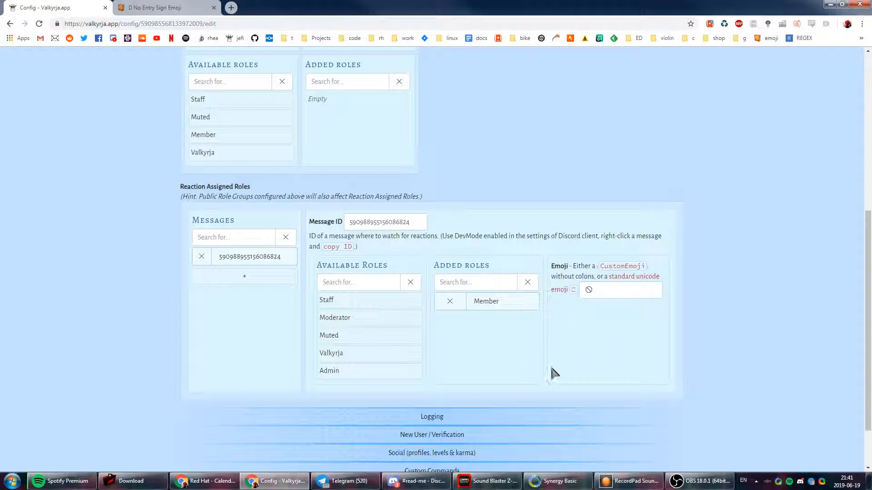
- Replace the reaction role's emoji with the custom emoji name Bunneh, without colons
{"action": "key", "text": "alt+Tab"}
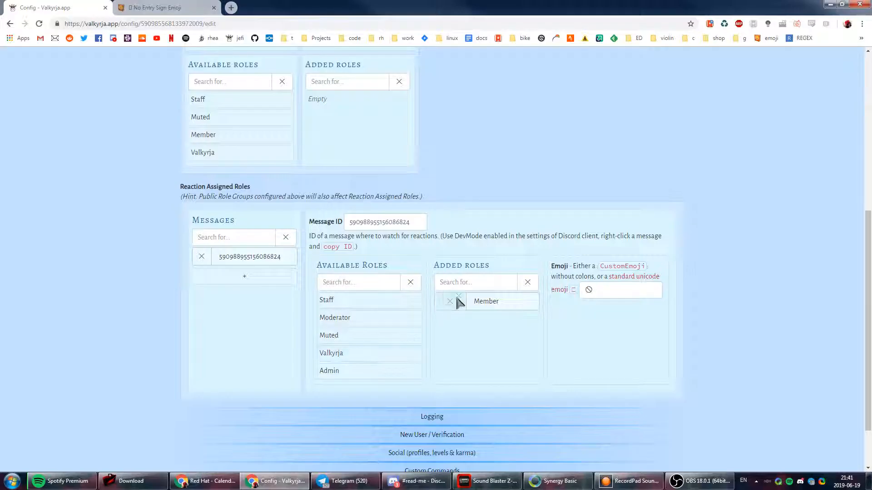
{"action": "key", "text": "alt+Tab"}
{"action": "left_click_drag", "start_coordinate": [608, 289], "coordinate": [574, 294]}
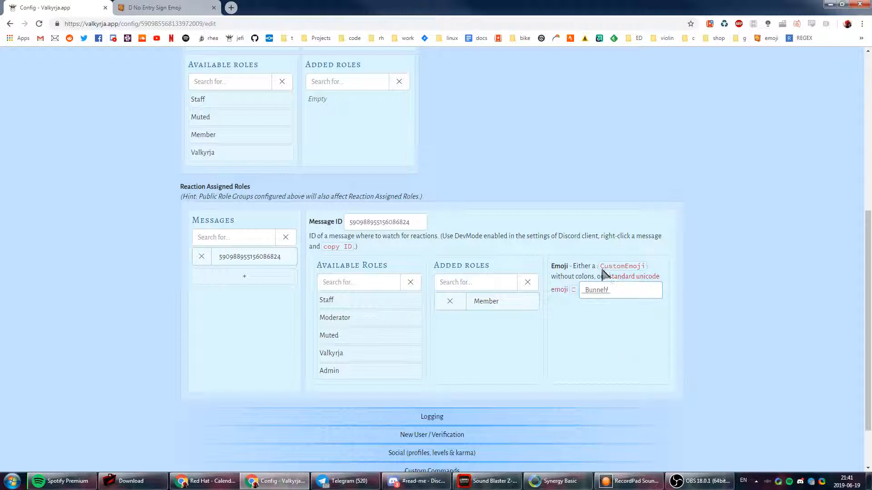
{"action": "left_click_drag", "start_coordinate": [600, 267], "coordinate": [651, 271]}
{"action": "left_click", "coordinate": [690, 291]}
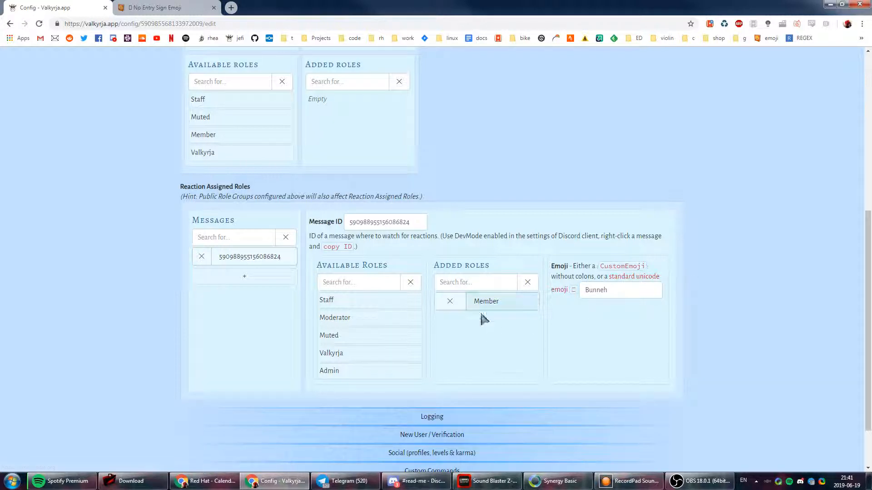
- Check the emoji name on the read-me message's reaction in Discord and save the Valkyrja configuration in the browser
{"action": "key", "text": "alt+Tab"}
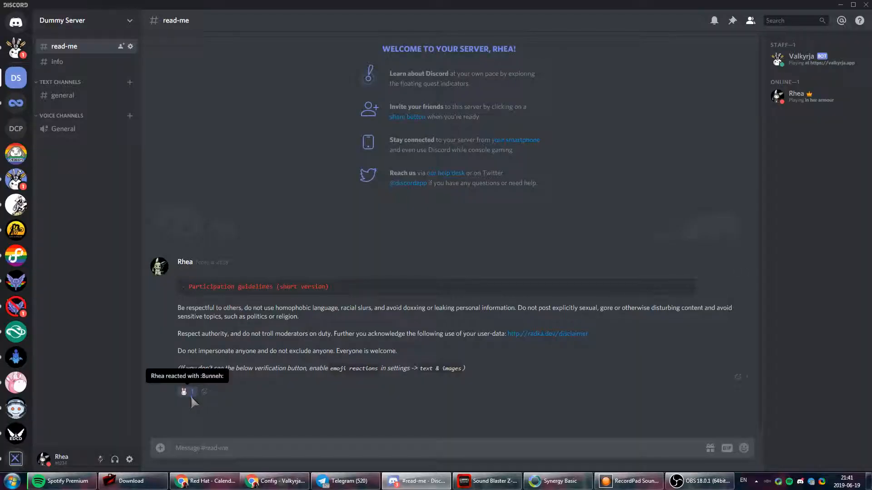
{"action": "key", "text": "alt+Tab"}
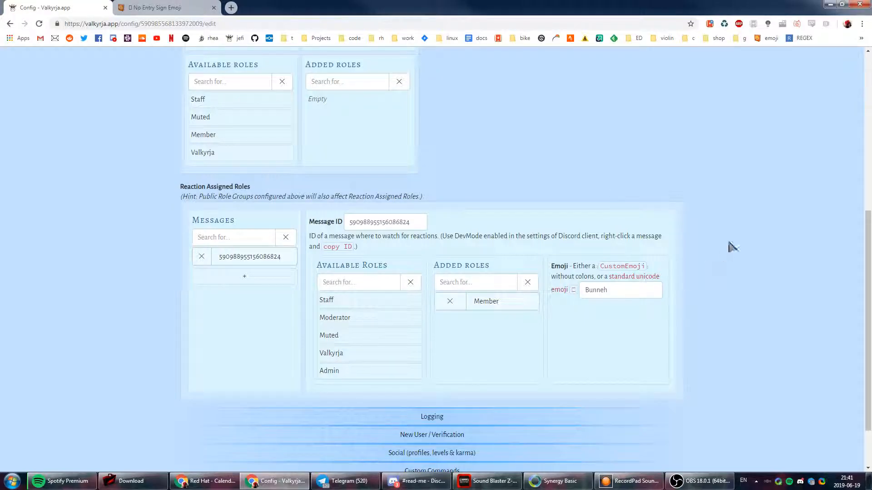
{"action": "scroll", "coordinate": [721, 252], "scroll_direction": "down", "scroll_amount": 2}
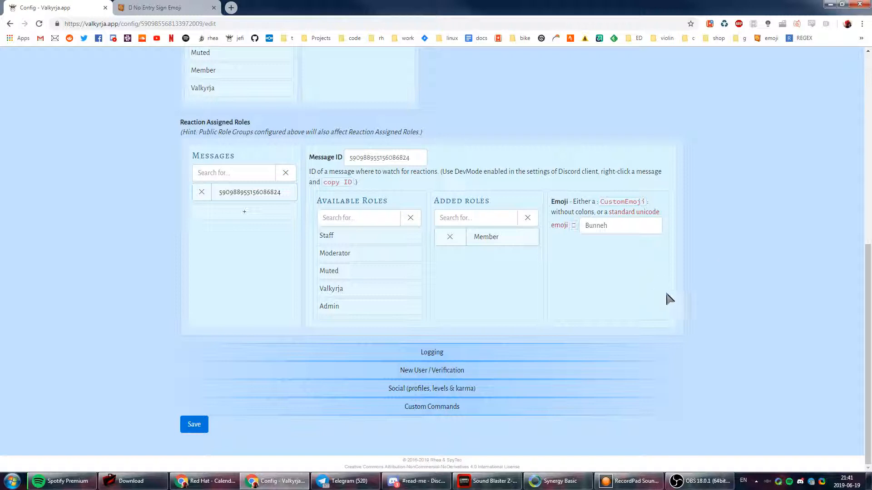
{"action": "left_click", "coordinate": [199, 430]}
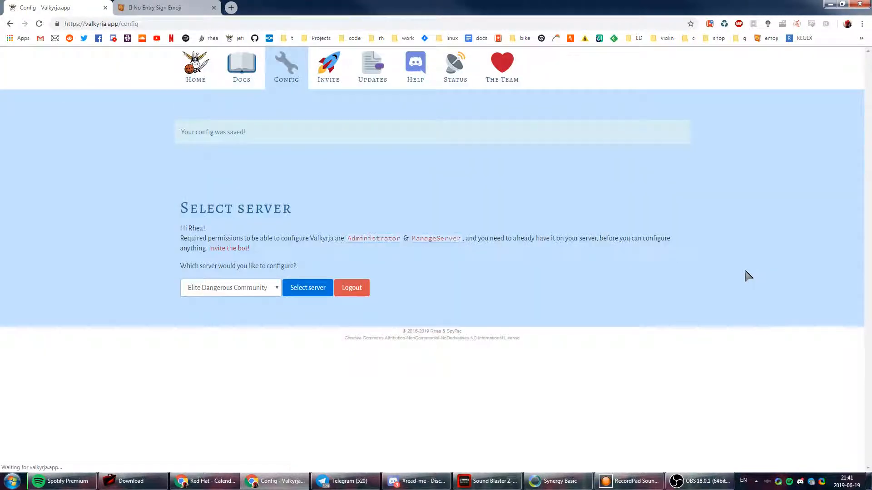
- Switch to Discord and create a private category named Staff that the Staff role can access
{"action": "key", "text": "alt+Tab"}
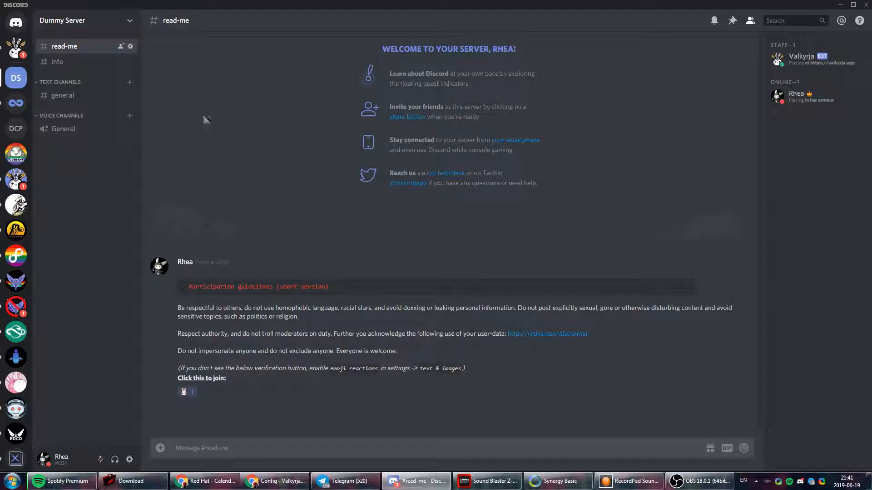
{"action": "left_click", "coordinate": [121, 22]}
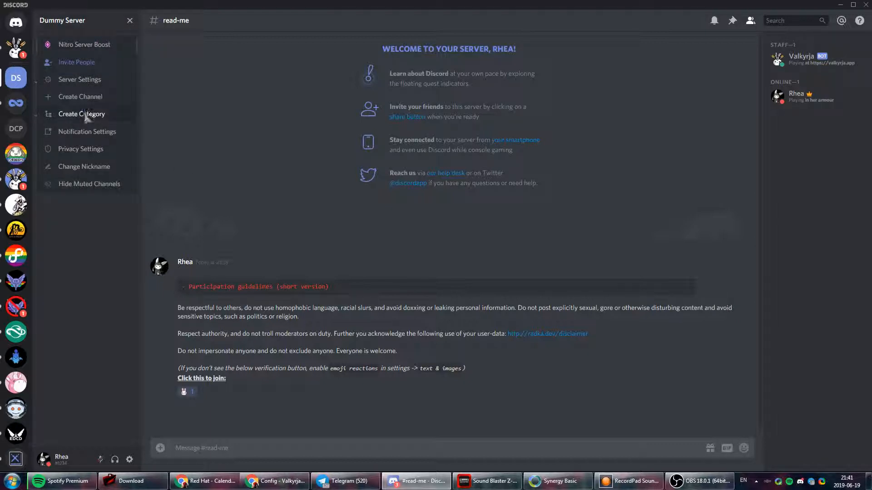
{"action": "left_click", "coordinate": [114, 115]}
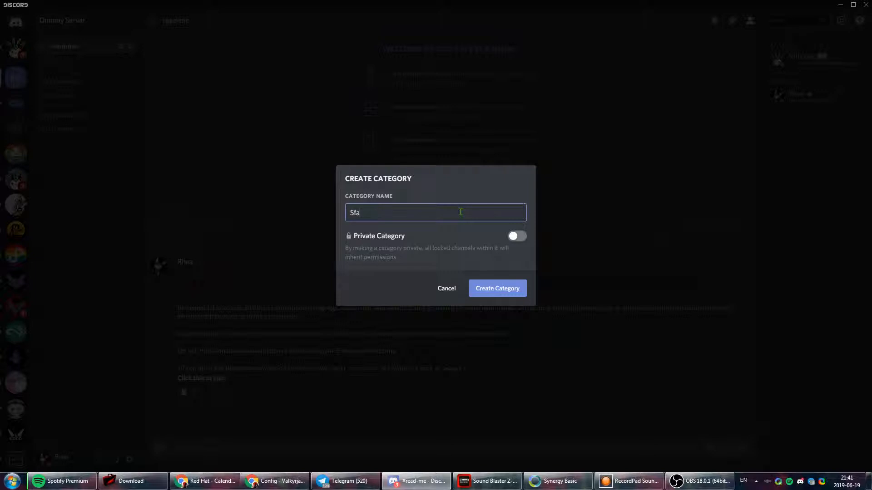
{"action": "left_click", "coordinate": [513, 235]}
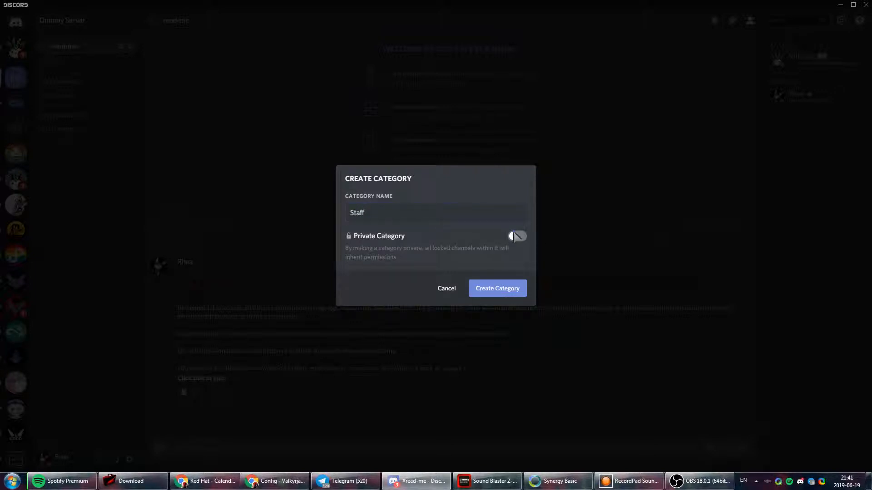
{"action": "left_click", "coordinate": [516, 236]}
{"action": "scroll", "coordinate": [364, 225], "scroll_direction": "down", "scroll_amount": 2}
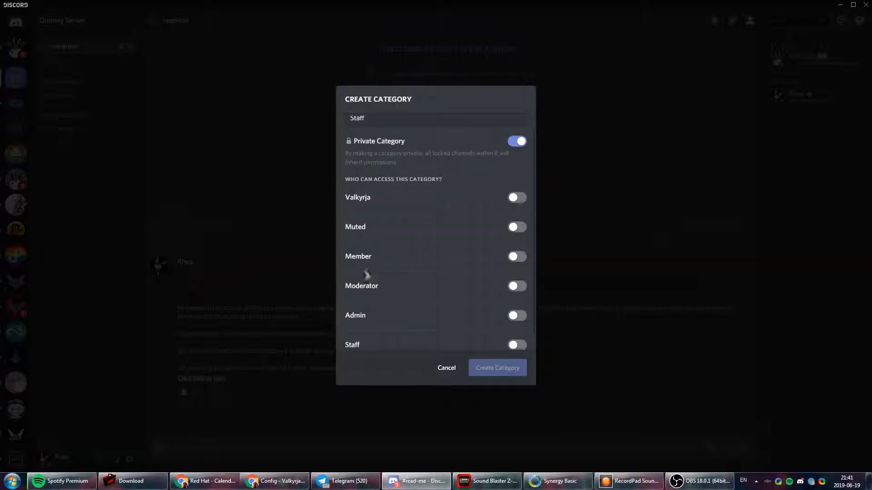
{"action": "left_click", "coordinate": [516, 326]}
{"action": "left_click", "coordinate": [501, 376]}
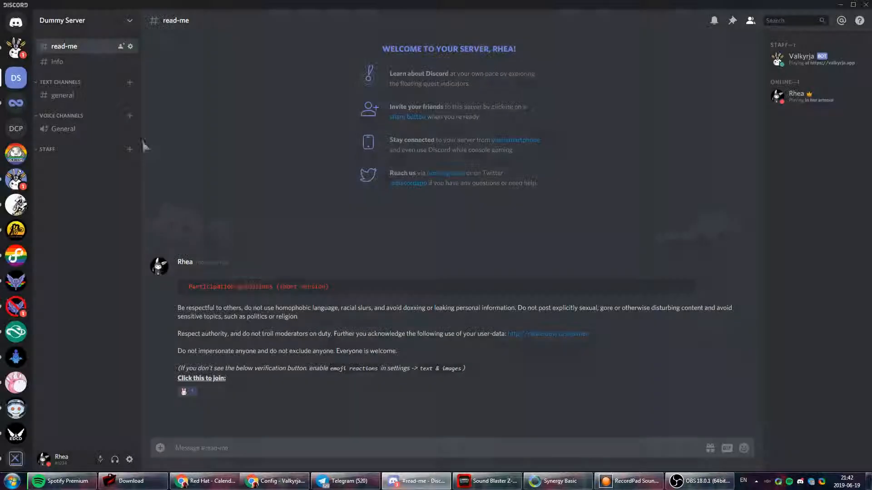
- Move the Staff category above Text Channels and create a text channel named spam-log in it
{"action": "left_click_drag", "start_coordinate": [100, 48], "coordinate": [65, 82]}
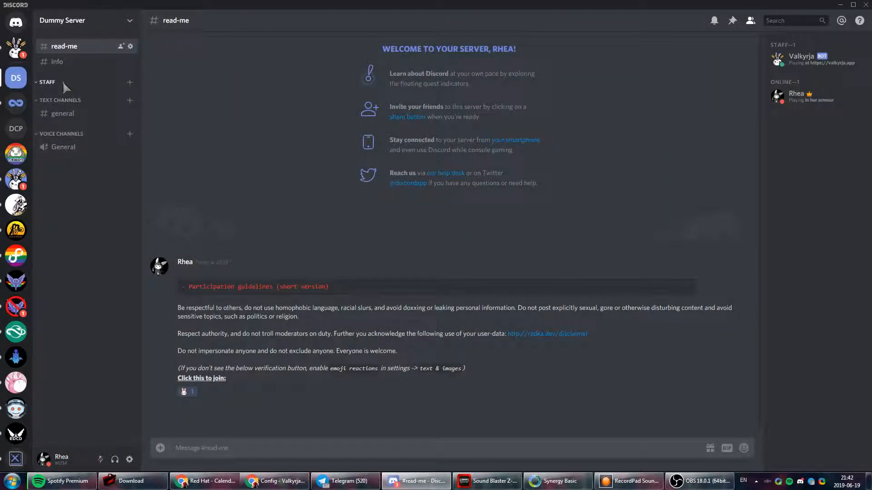
{"action": "left_click", "coordinate": [130, 82]}
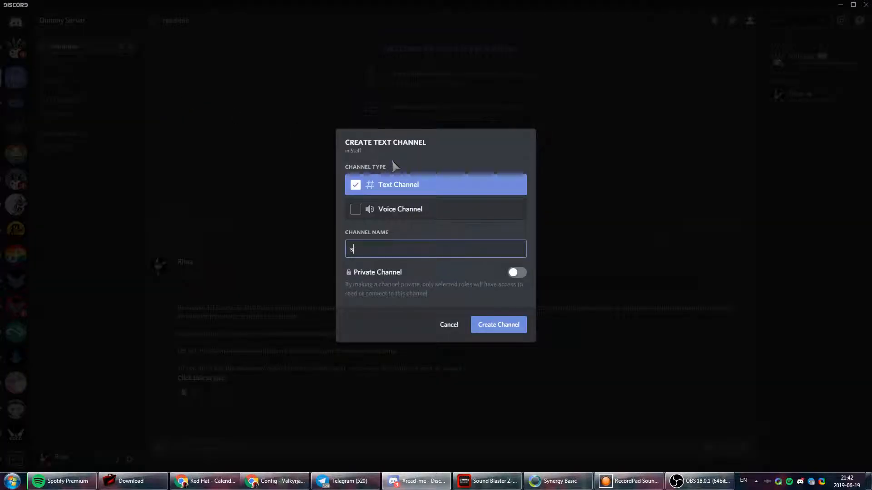
{"action": "type", "text": "spam-log"}
{"action": "key", "text": "Return"}
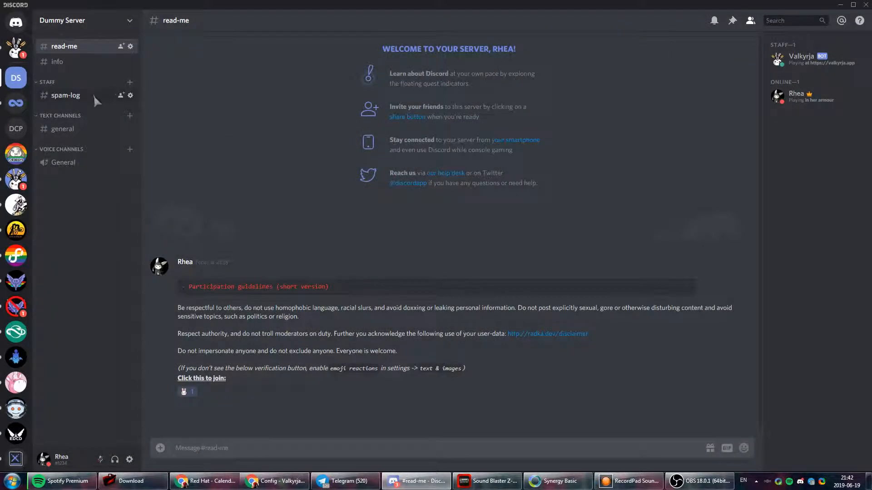
- Create two more text channels in the Staff category, named alert-log and mod-log
{"action": "left_click", "coordinate": [129, 83]}
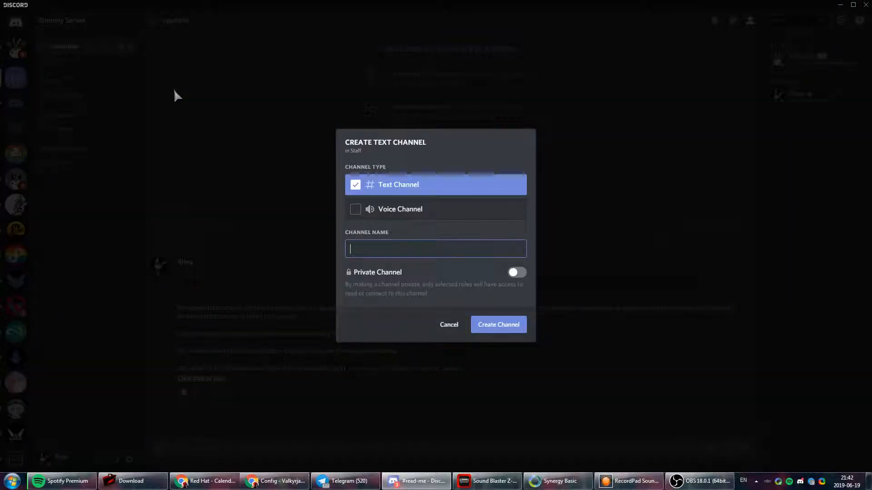
{"action": "key", "text": "Return"}
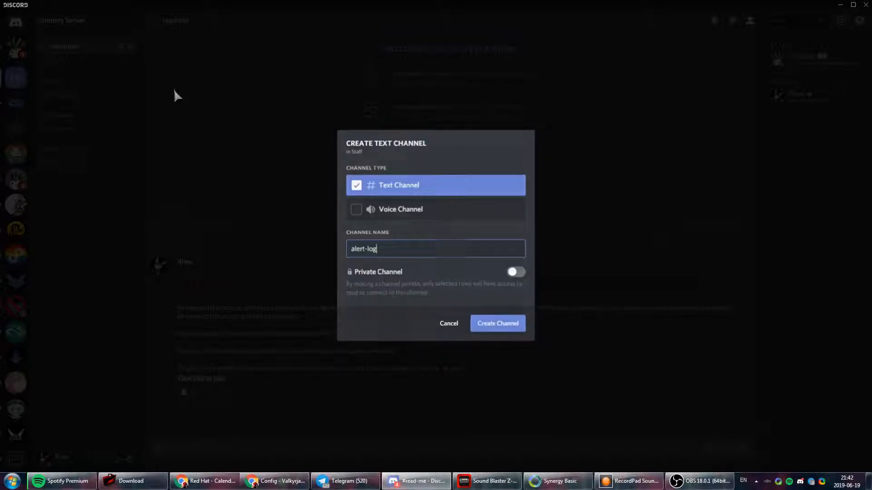
{"action": "type", "text": "d-"}
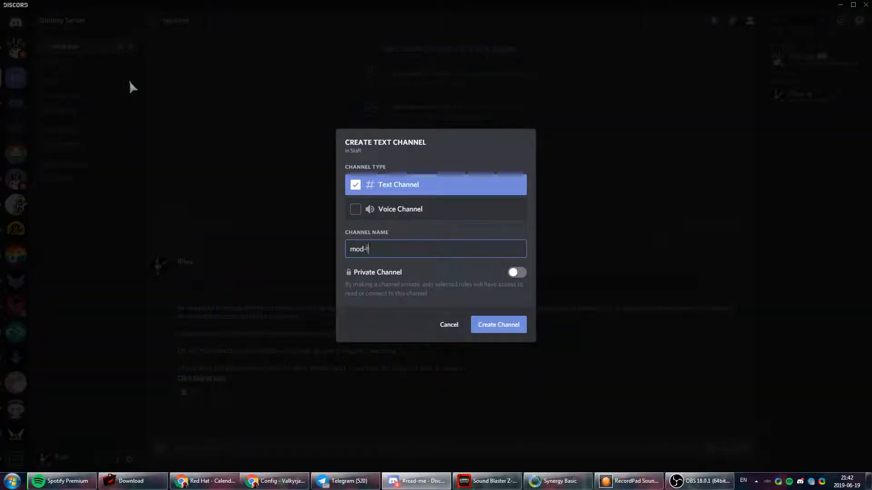
{"action": "key", "text": "Return"}
- Create a text channel named moderation-discussion in the Staff category
{"action": "left_click", "coordinate": [129, 80]}
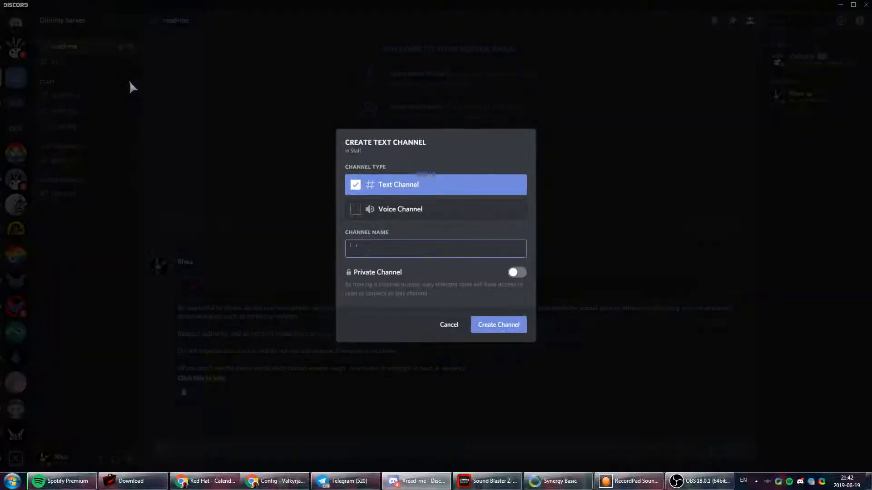
{"action": "type", "text": "moderation-di"}
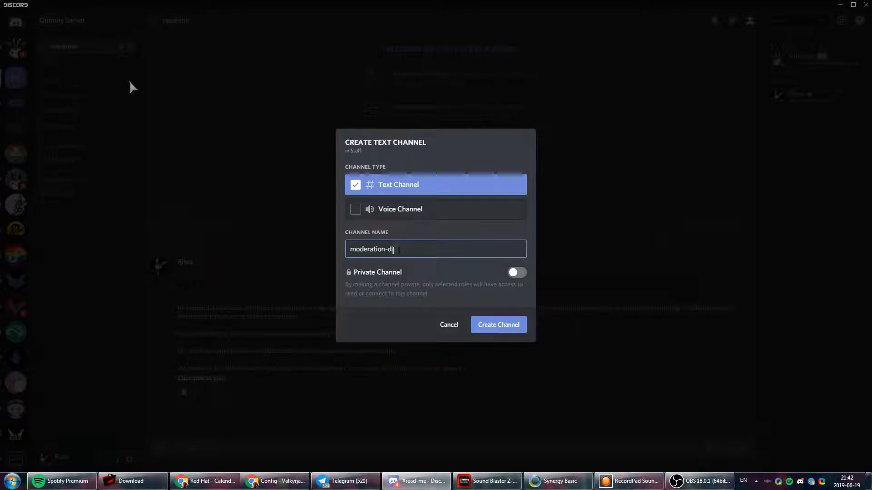
{"action": "type", "text": "scussion"}
{"action": "key", "text": "Return"}
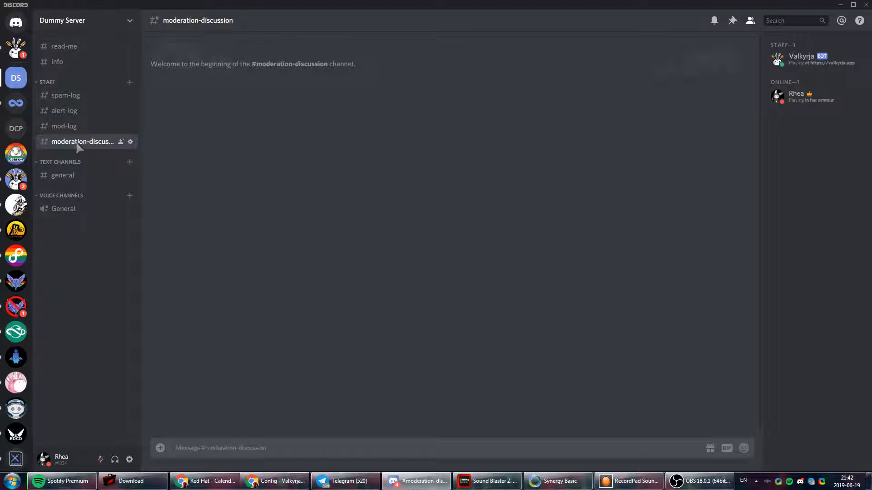
- Switch to the Valkyrja config page in the browser and open the configuration for Dummy Server again
{"action": "key", "text": "alt+Tab"}
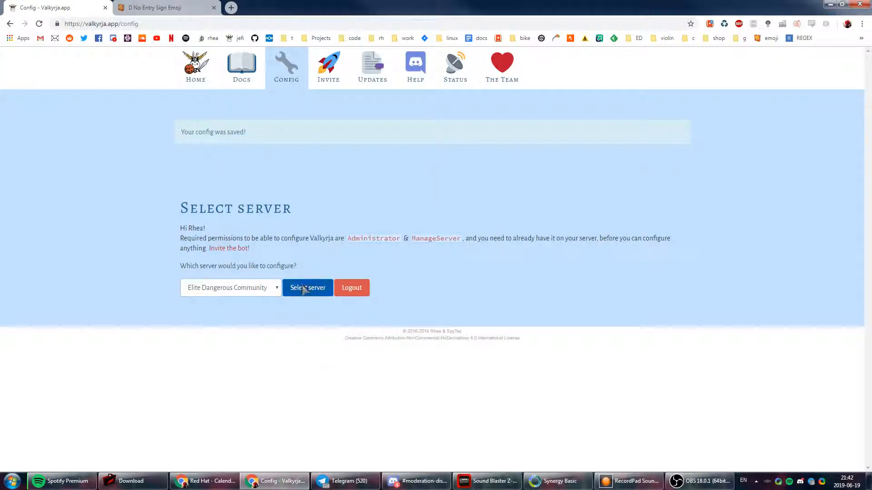
{"action": "left_click", "coordinate": [261, 288]}
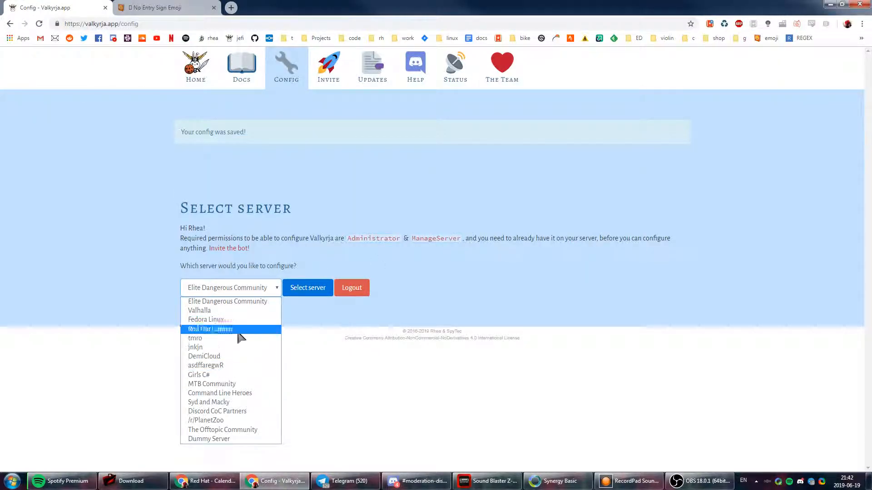
{"action": "left_click", "coordinate": [245, 438]}
{"action": "left_click", "coordinate": [296, 296]}
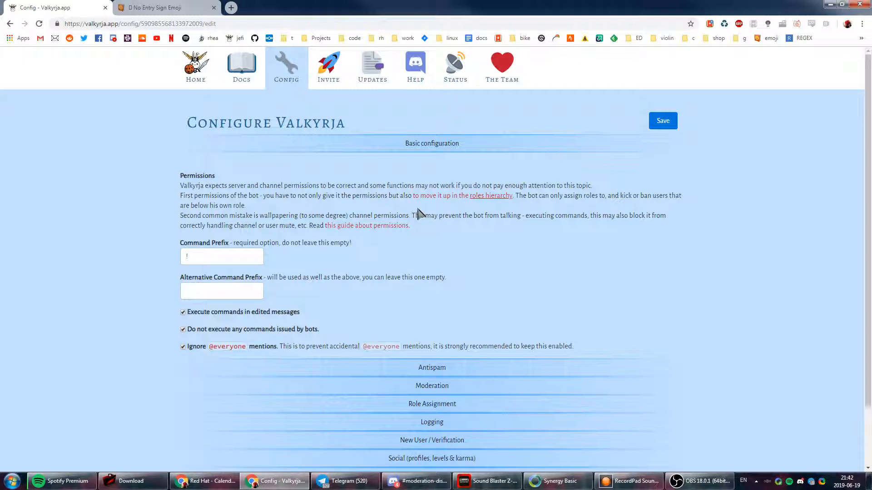
- In the Logging settings, set the Moderation Log Channel to #mod-log and use embeds with the configured colours
{"action": "left_click", "coordinate": [352, 144]}
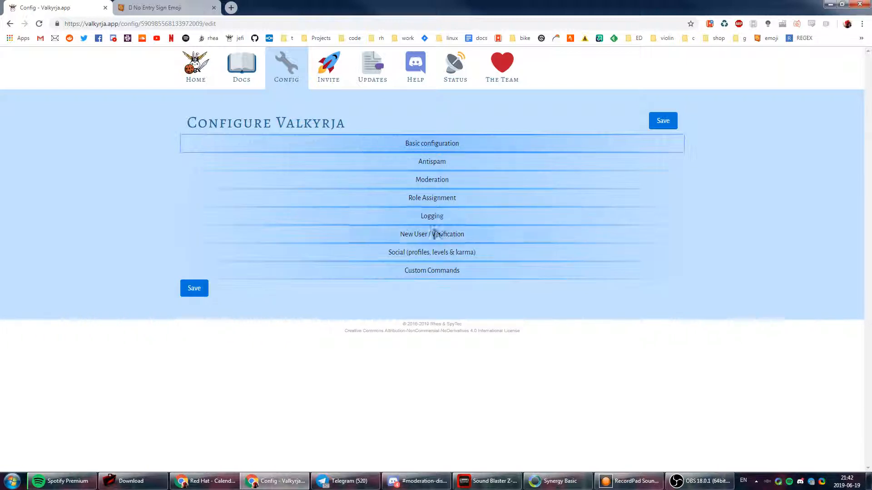
{"action": "left_click", "coordinate": [427, 217]}
{"action": "scroll", "coordinate": [340, 243], "scroll_direction": "down", "scroll_amount": 2}
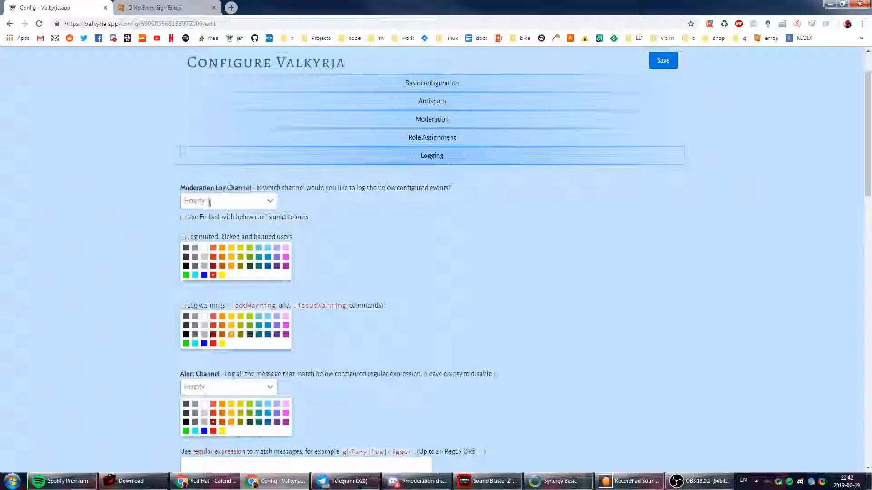
{"action": "left_click", "coordinate": [251, 200]}
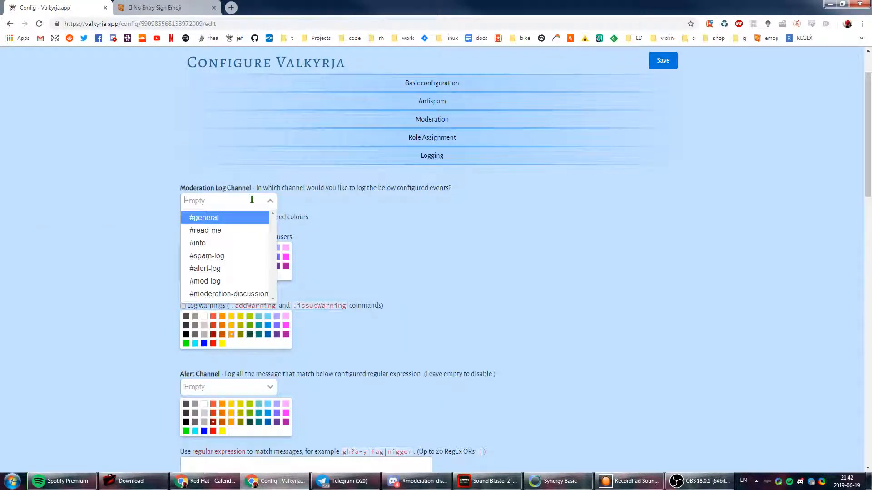
{"action": "type", "text": "mod"}
{"action": "left_click", "coordinate": [220, 219]}
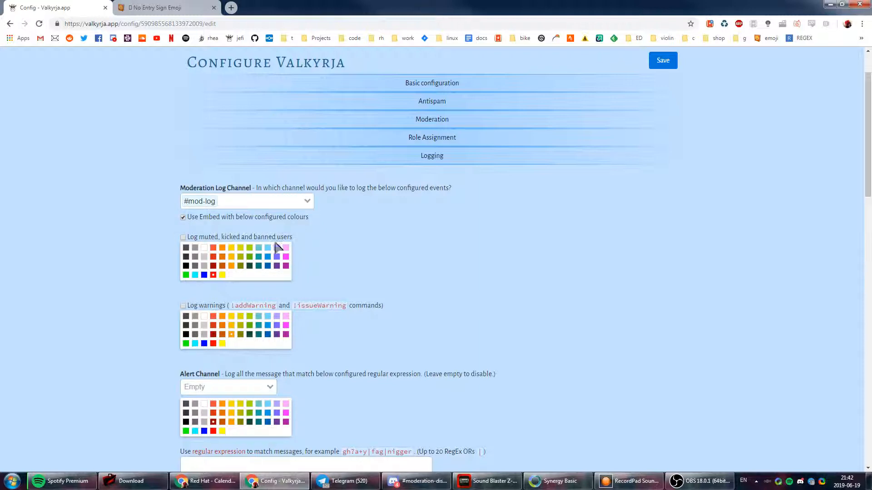
- Enable moderation logging of muted, kicked and banned users and of warnings issued by command
{"action": "left_click", "coordinate": [184, 237]}
{"action": "scroll", "coordinate": [184, 254], "scroll_direction": "down", "scroll_amount": 1}
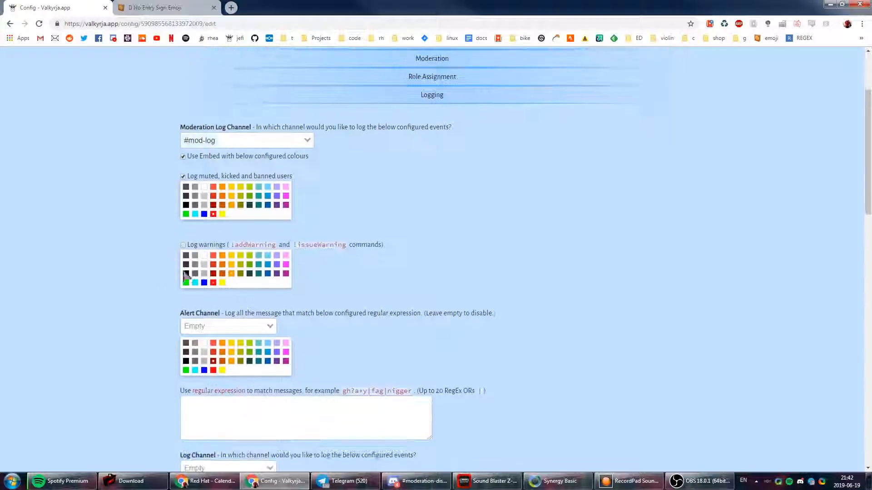
{"action": "left_click", "coordinate": [183, 245]}
{"action": "scroll", "coordinate": [359, 261], "scroll_direction": "down", "scroll_amount": 1}
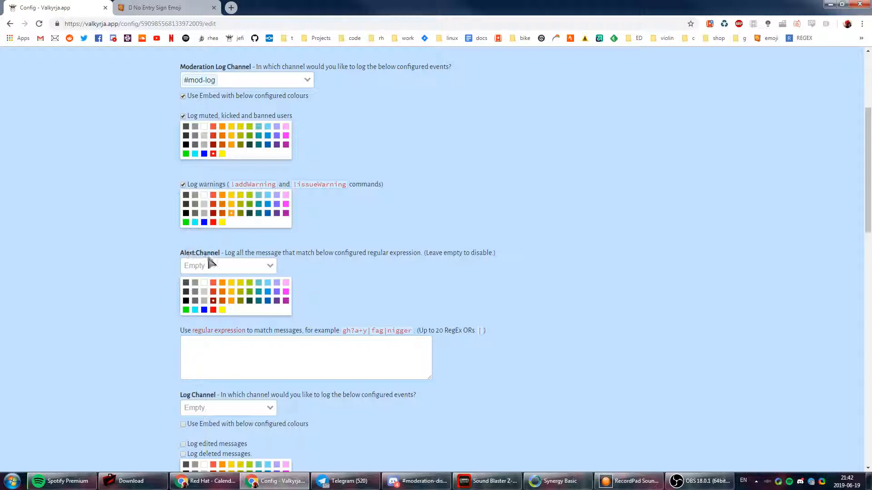
- Set the Alert Channel for messages matching the regular expression to #alert-log
{"action": "scroll", "coordinate": [273, 254], "scroll_direction": "down", "scroll_amount": 1}
{"action": "left_click", "coordinate": [245, 190]}
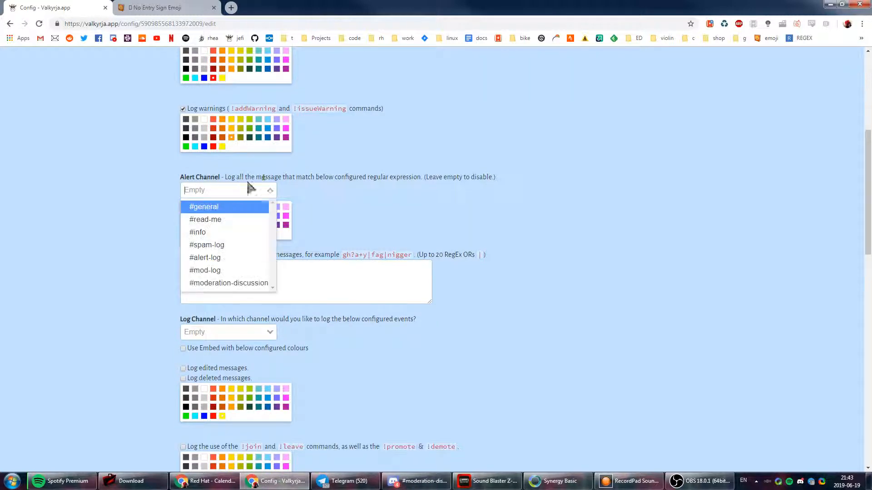
{"action": "left_click", "coordinate": [220, 257]}
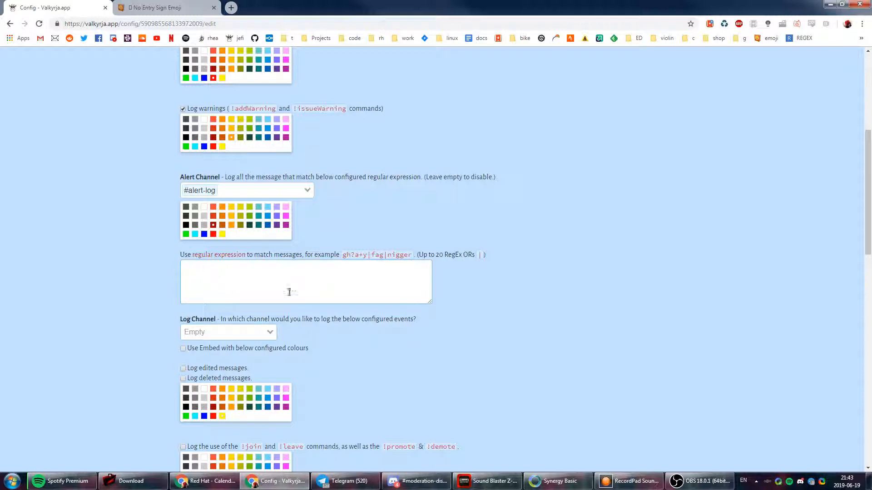
- Copy the example regular expression from the Alert Channel description into the message-matching field below it
{"action": "left_click_drag", "start_coordinate": [344, 254], "coordinate": [410, 254]}
{"action": "key", "text": "ctrl+c"}
{"action": "left_click", "coordinate": [402, 285]}
{"action": "key", "text": "ctrl+v"}
{"action": "left_click", "coordinate": [243, 278]}
{"action": "left_click_drag", "start_coordinate": [319, 273], "coordinate": [151, 253]}
{"action": "left_click", "coordinate": [396, 272]}
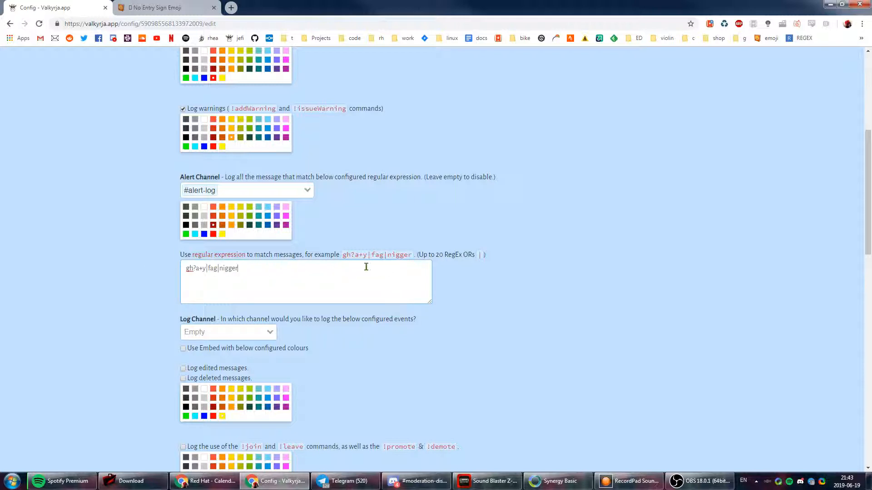
- Open the regex101 tester linked from the alert settings and enter three sample offensive words as the test string, one per line
{"action": "left_click", "coordinate": [229, 256]}
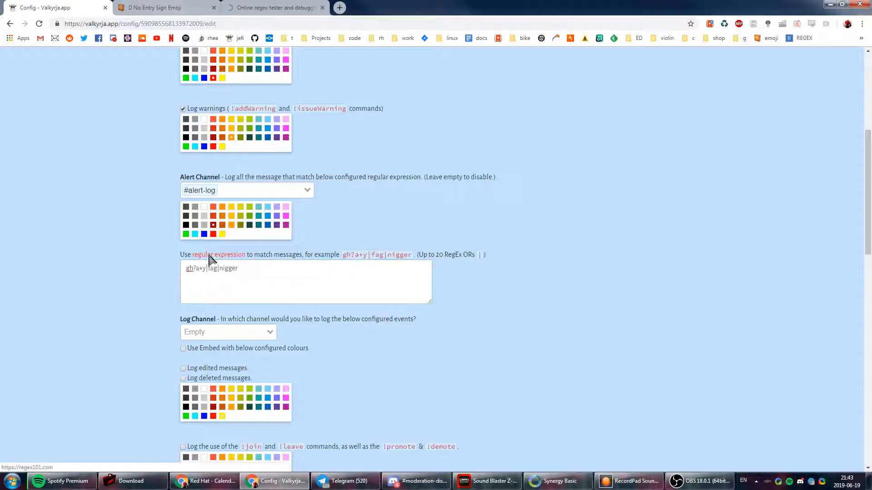
{"action": "left_click", "coordinate": [266, 11]}
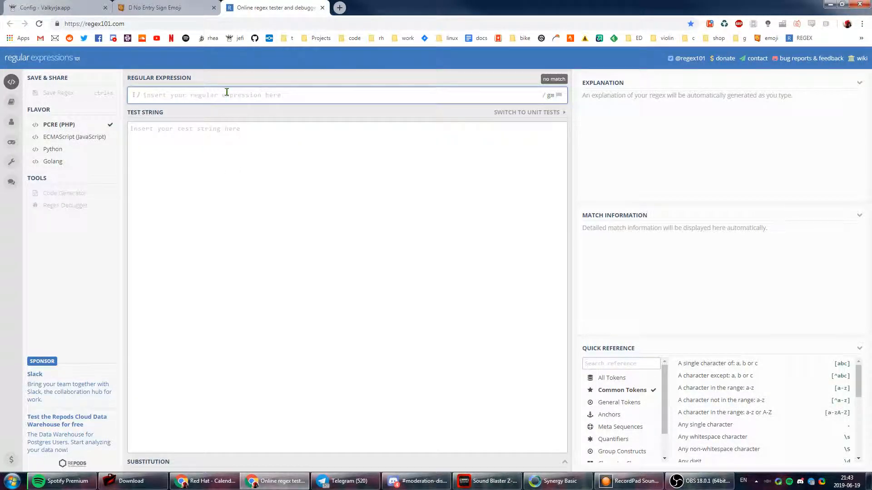
{"action": "left_click", "coordinate": [227, 197]}
{"action": "type", "text": "ta"}
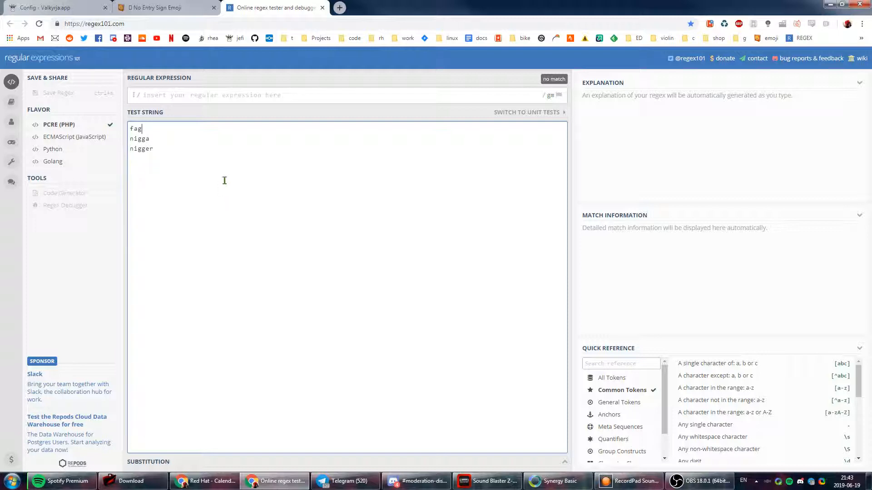
- Write a test expression with alternatives for the sample words, using the group (a|er) to cover both endings of the second word
{"action": "left_click", "coordinate": [195, 94]}
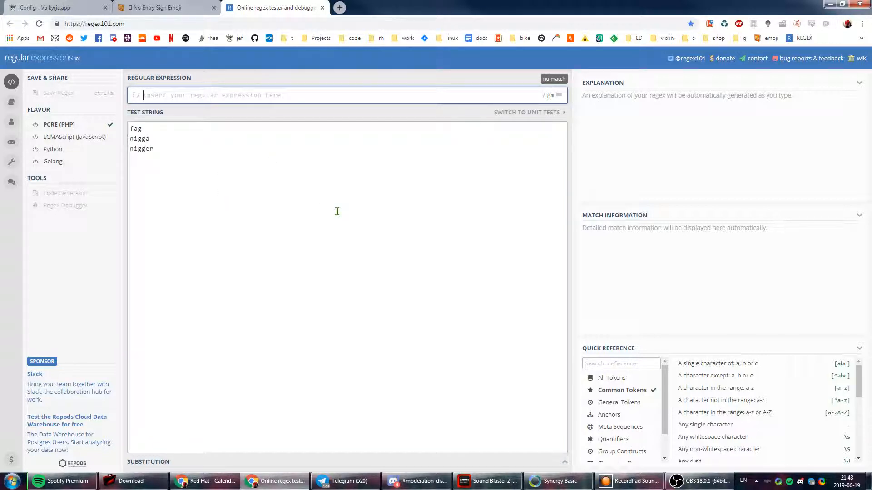
{"action": "type", "text": "fag|"}
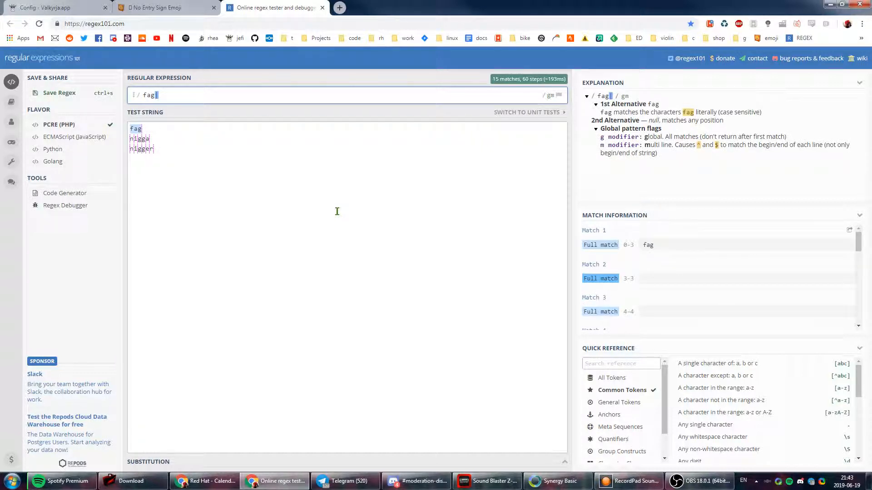
{"action": "type", "text": "nigga"}
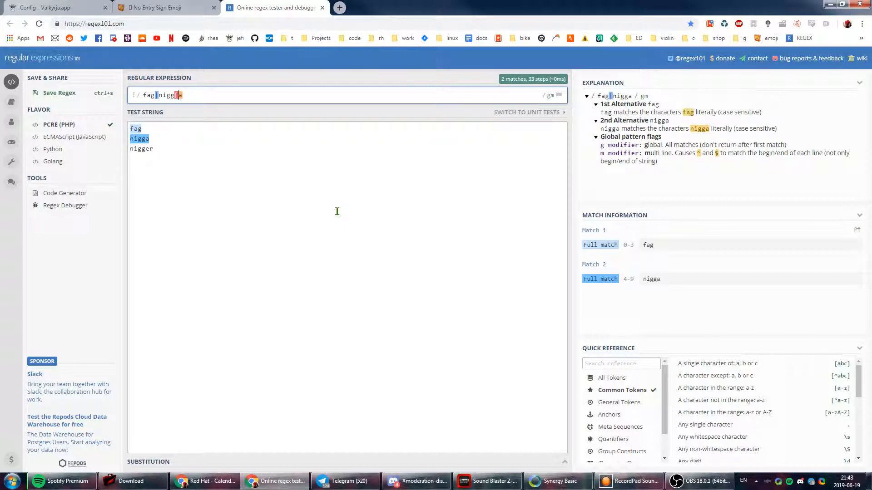
{"action": "key", "text": "Right"}
{"action": "type", "text": "|]"}
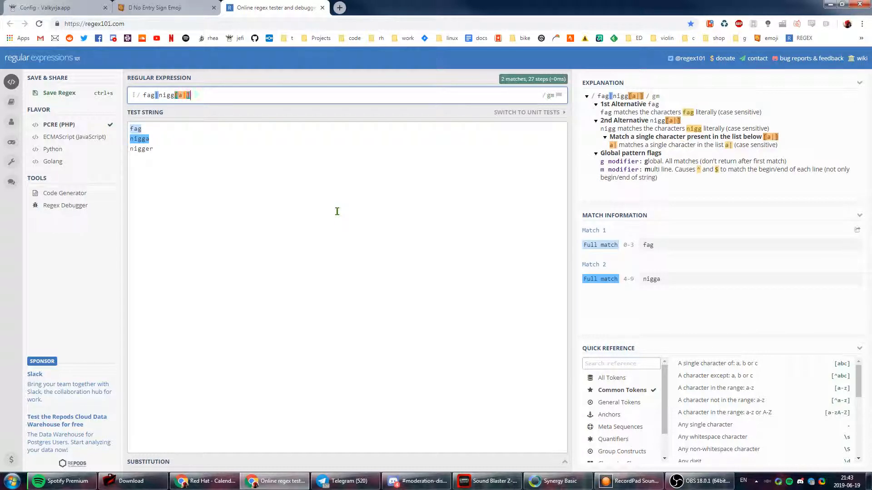
{"action": "key", "text": "BackSpace"}
{"action": "key", "text": "Left"}
{"action": "key", "text": "Left"}
{"action": "key", "text": "BackSpace"}
{"action": "key", "text": "Right"}
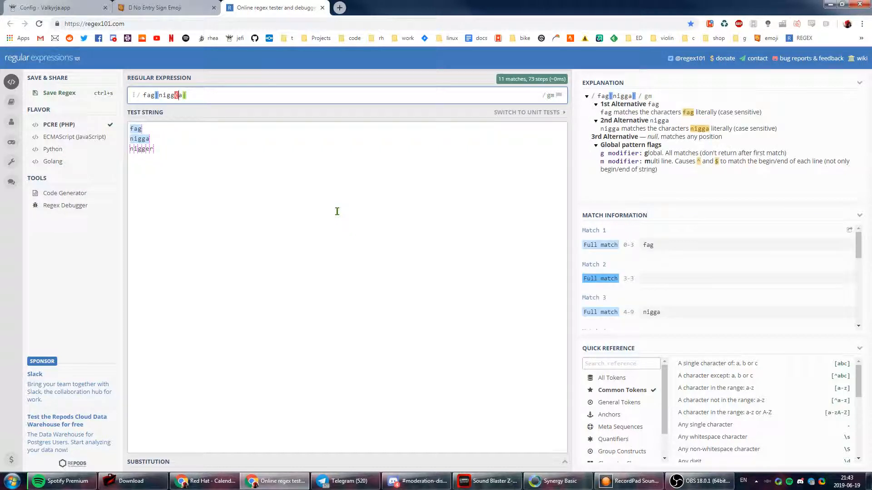
{"action": "type", "text": ")"}
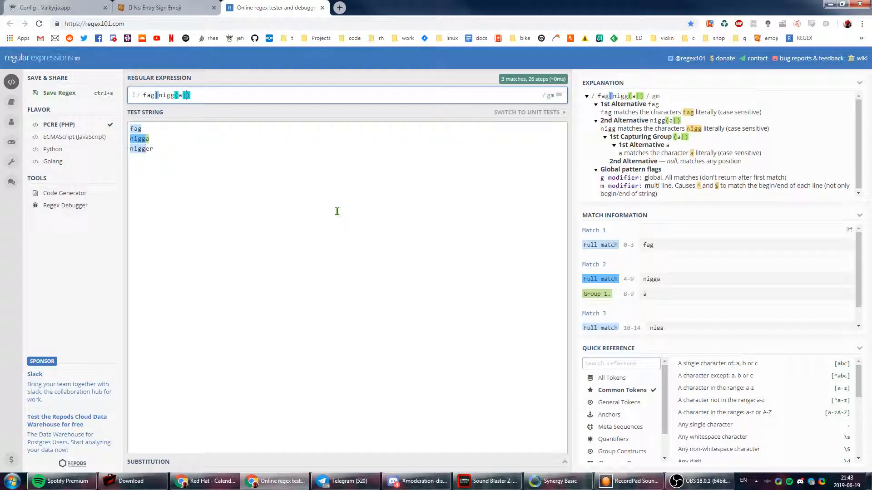
{"action": "type", "text": "er"}
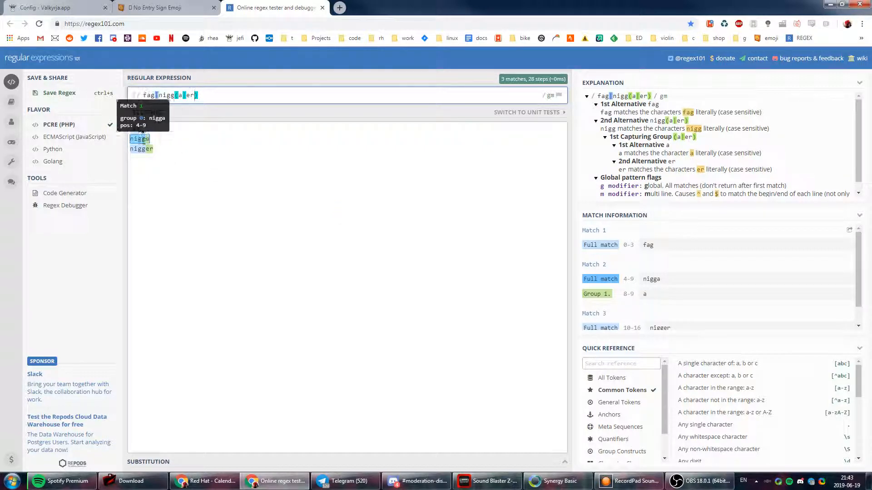
- Close the regex tester, discarding the test expression, and return to the Valkyrja config page
{"action": "middle_click", "coordinate": [289, 10]}
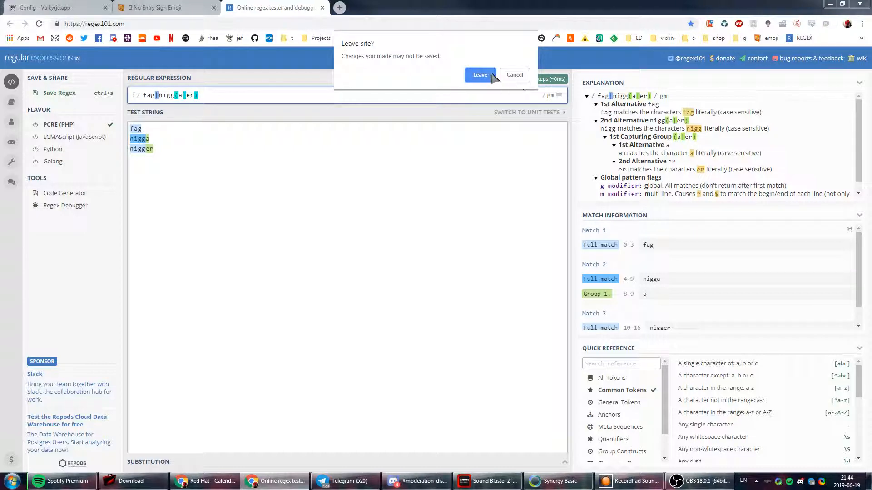
{"action": "left_click", "coordinate": [490, 74]}
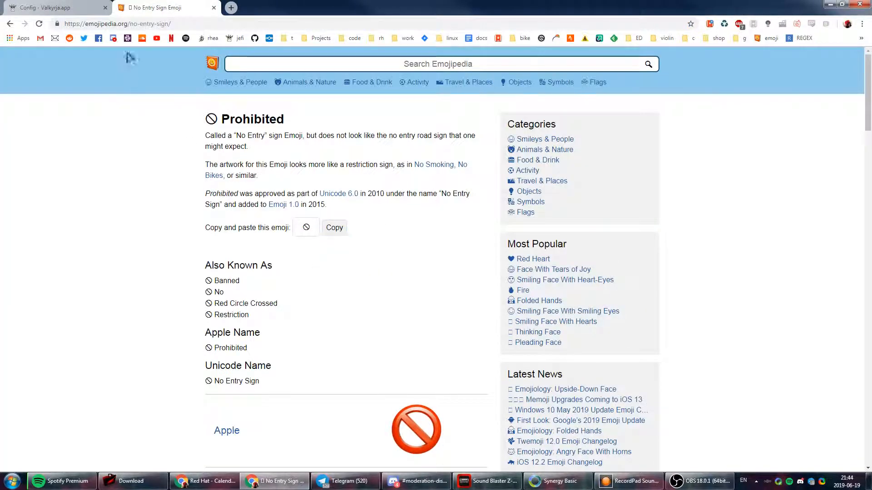
{"action": "left_click", "coordinate": [88, 10]}
- Set the Log Channel to #spam-log with coloured embeds, logging edited and deleted messages and !join, !leave, !promote and !demote use
{"action": "scroll", "coordinate": [317, 263], "scroll_direction": "down", "scroll_amount": 3}
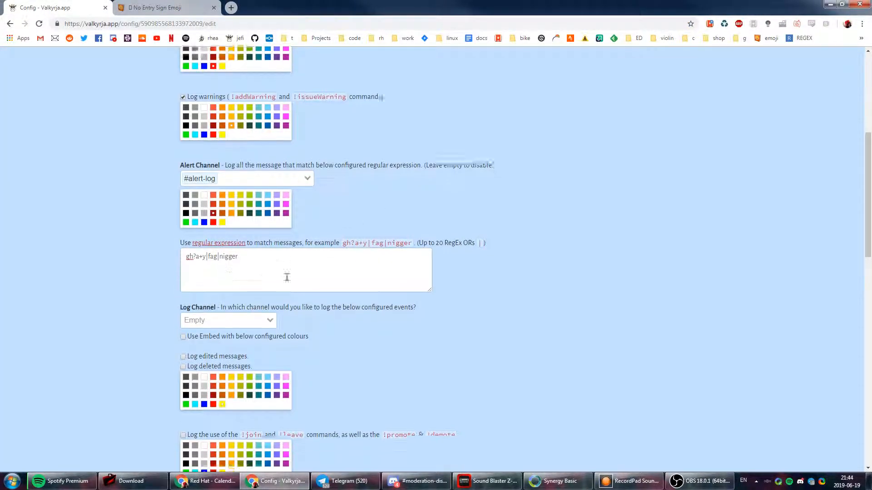
{"action": "left_click", "coordinate": [221, 243]}
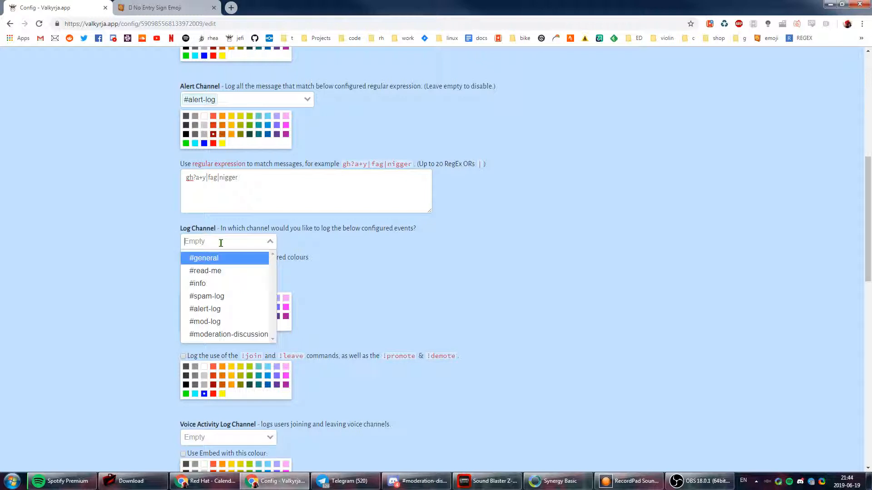
{"action": "left_click", "coordinate": [346, 246]}
{"action": "scroll", "coordinate": [345, 245], "scroll_direction": "down", "scroll_amount": 1}
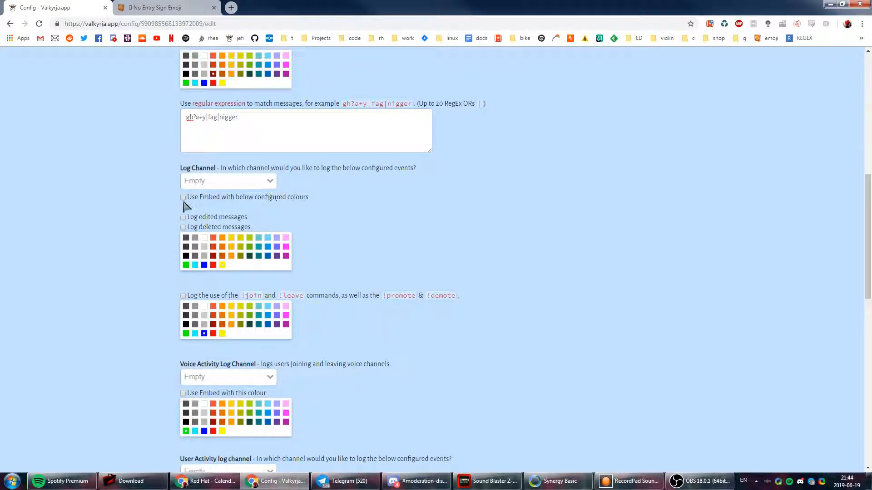
{"action": "left_click", "coordinate": [183, 197]}
{"action": "left_click", "coordinate": [200, 181]}
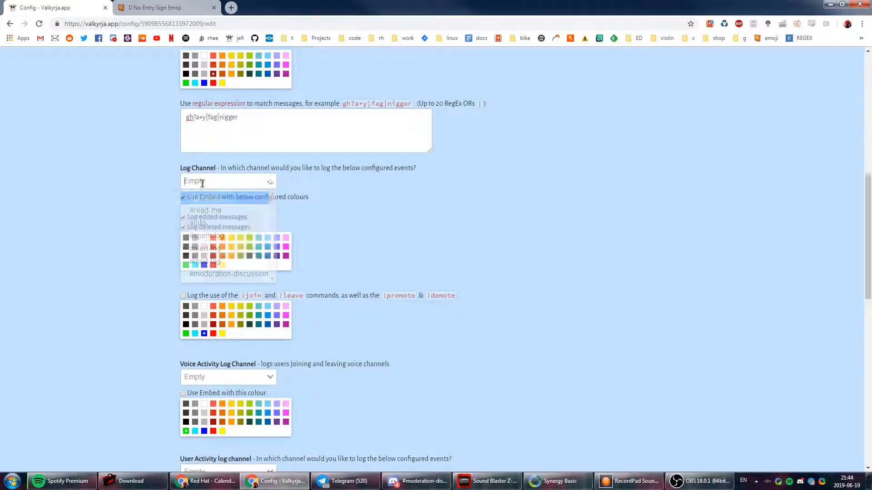
{"action": "left_click", "coordinate": [229, 239]}
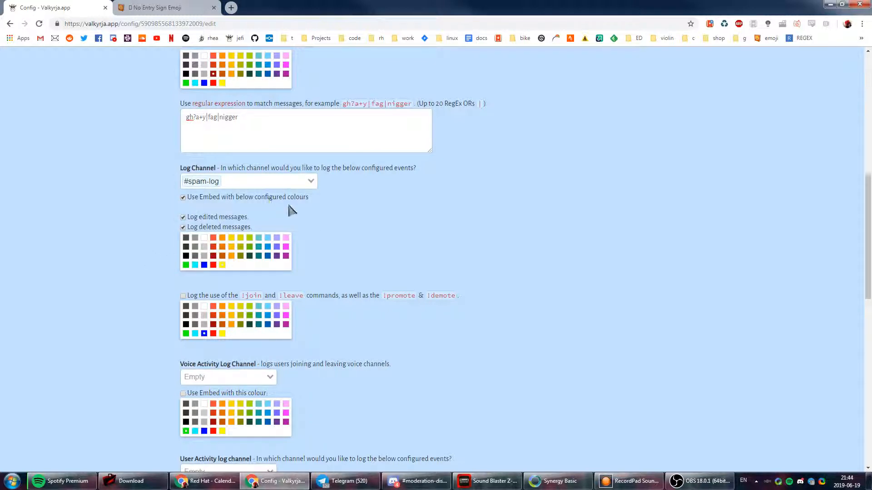
{"action": "scroll", "coordinate": [375, 223], "scroll_direction": "down", "scroll_amount": 1}
{"action": "scroll", "coordinate": [375, 224], "scroll_direction": "down", "scroll_amount": 1}
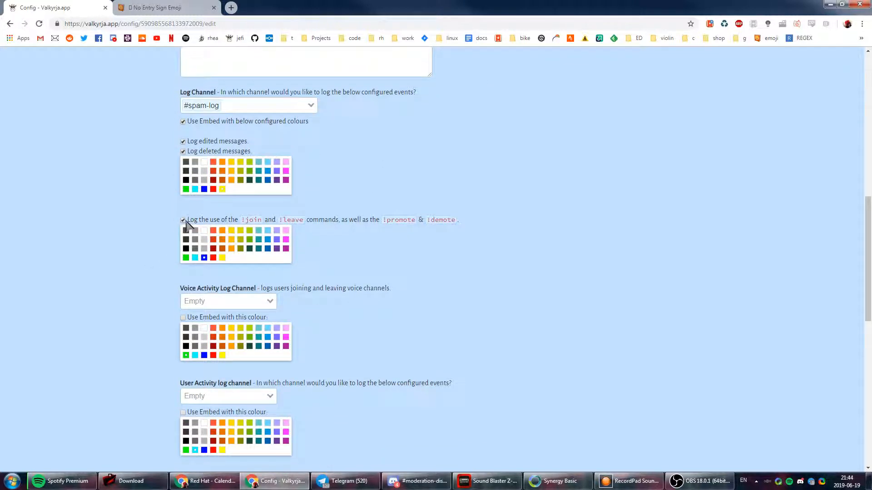
- Set the Voice Activity Log Channel to #spam-log and use an embed with its configured colour
{"action": "scroll", "coordinate": [308, 208], "scroll_direction": "down", "scroll_amount": 2}
{"action": "left_click", "coordinate": [209, 211]}
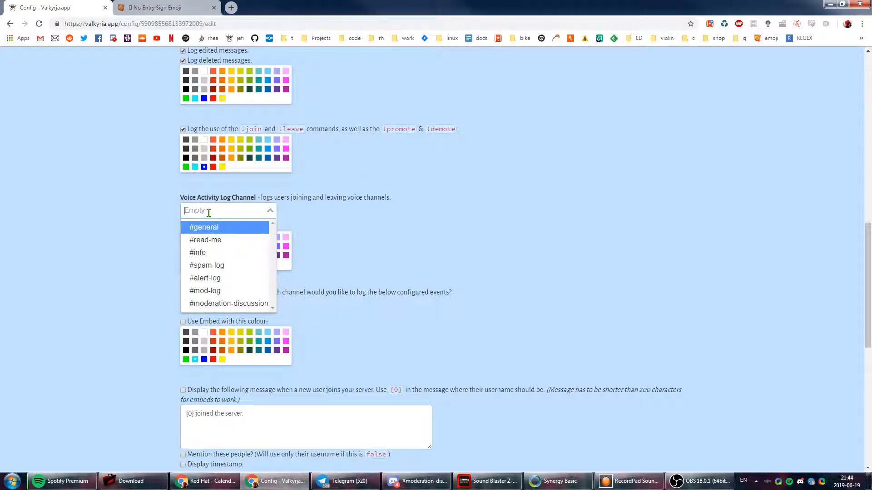
{"action": "left_click", "coordinate": [213, 252]}
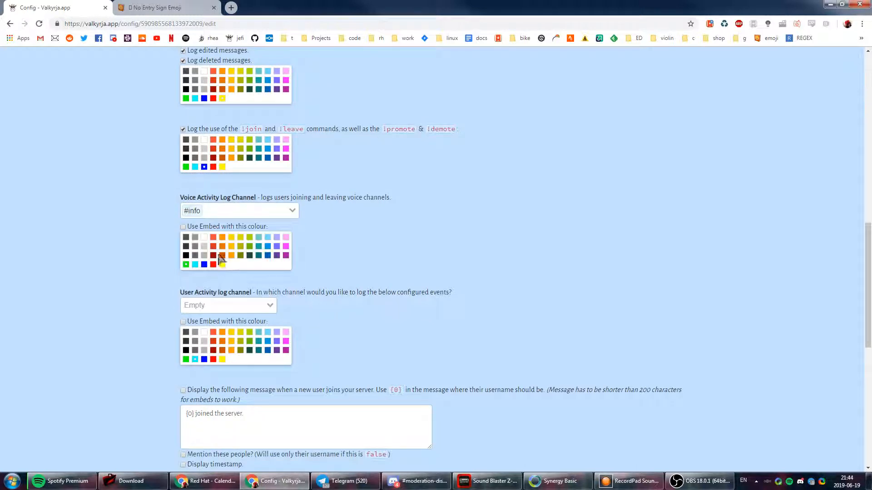
{"action": "left_click", "coordinate": [218, 212]}
{"action": "left_click", "coordinate": [225, 266]}
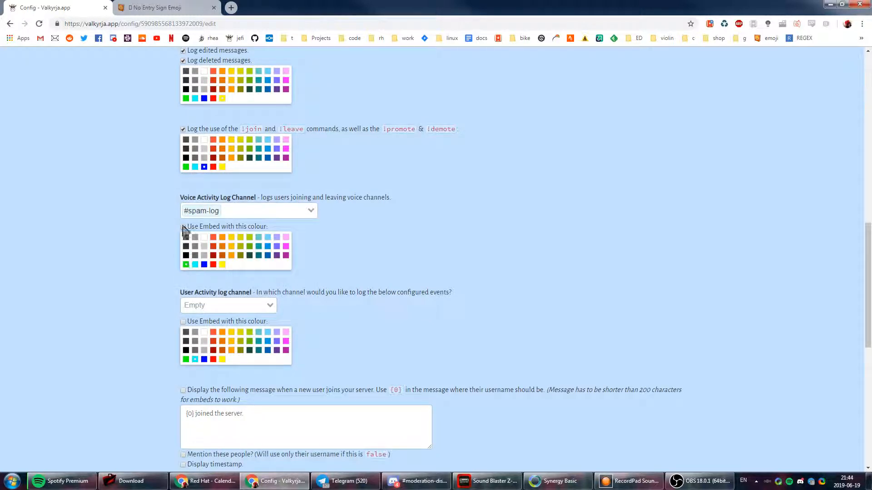
- Set the User Activity log channel to #spam-log
{"action": "scroll", "coordinate": [155, 249], "scroll_direction": "down", "scroll_amount": 2}
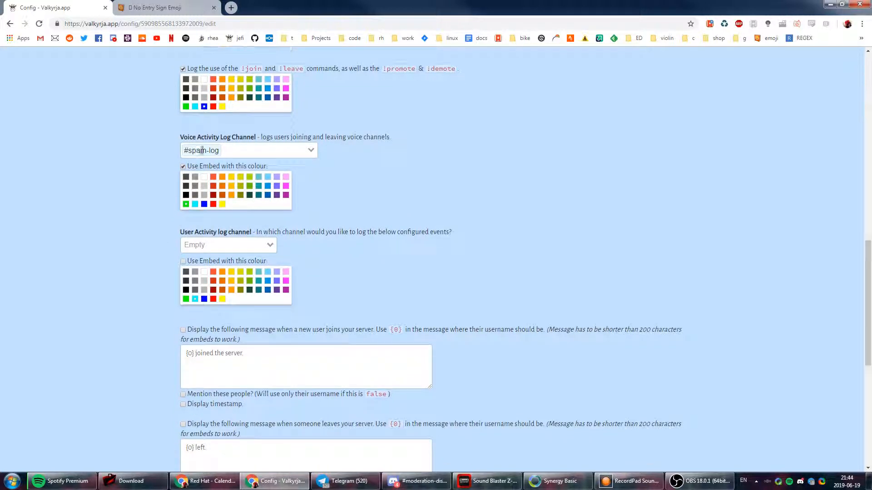
{"action": "left_click", "coordinate": [200, 245]}
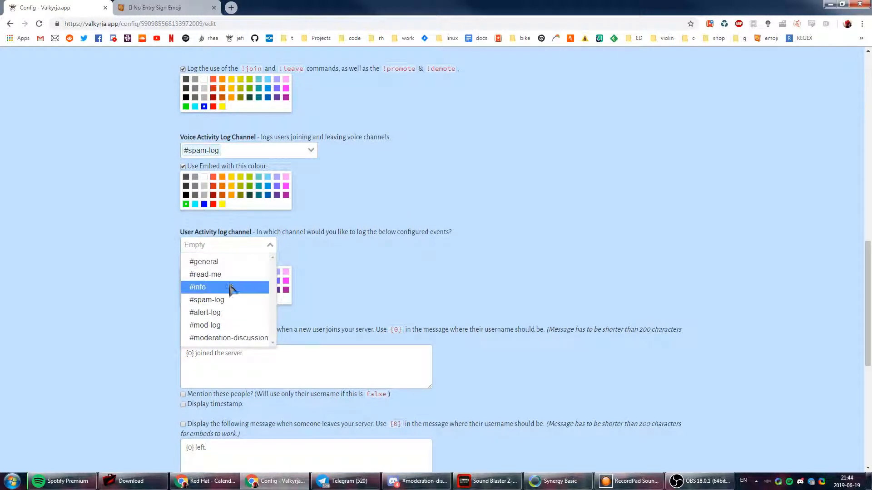
{"action": "left_click", "coordinate": [227, 301]}
{"action": "scroll", "coordinate": [229, 318], "scroll_direction": "down", "scroll_amount": 1}
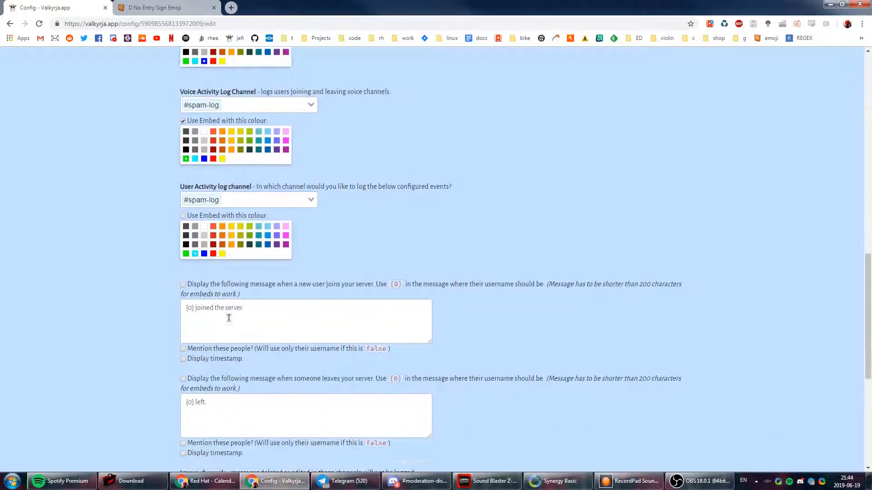
- Enable the messages displayed when a new user joins and when someone leaves the server
{"action": "left_click_drag", "start_coordinate": [229, 318], "coordinate": [190, 298]}
{"action": "left_click", "coordinate": [183, 284]}
{"action": "scroll", "coordinate": [156, 267], "scroll_direction": "down", "scroll_amount": 2}
{"action": "scroll", "coordinate": [461, 272], "scroll_direction": "down", "scroll_amount": 3}
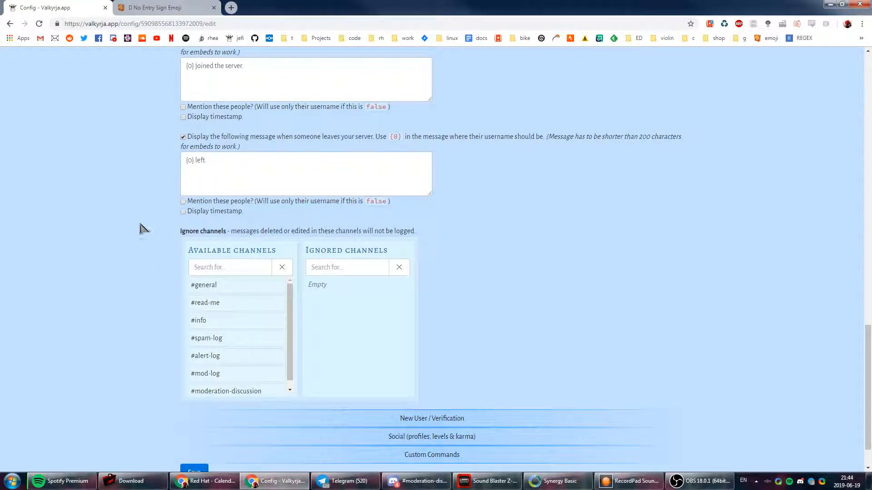
{"action": "scroll", "coordinate": [246, 321], "scroll_direction": "down", "scroll_amount": 1}
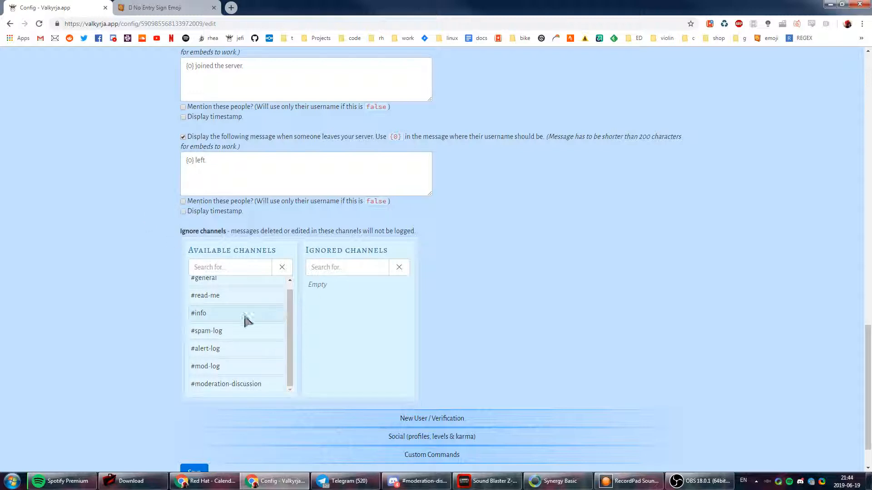
- Exclude #moderation-discussion, #mod-log, #alert-log, #spam-log, #info and #read-me from edited and deleted message logging, and save the configuration
{"action": "scroll", "coordinate": [490, 288], "scroll_direction": "down", "scroll_amount": 1}
{"action": "left_click", "coordinate": [227, 343]}
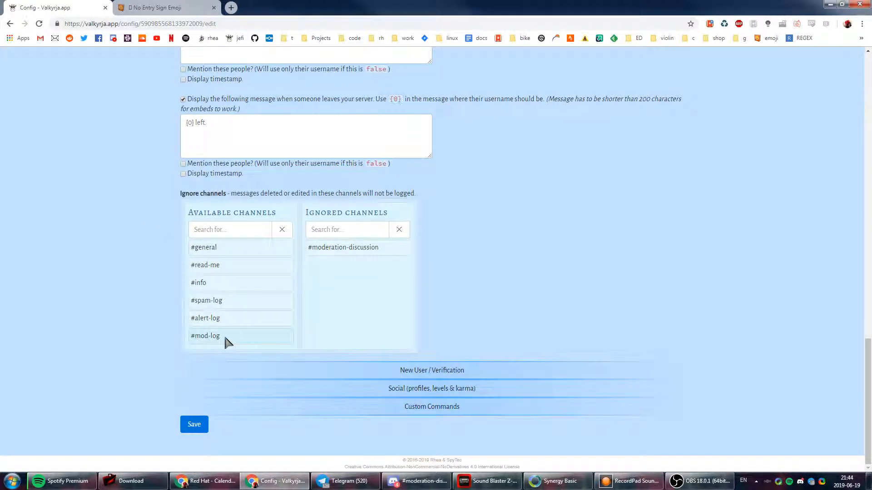
{"action": "left_click", "coordinate": [227, 343]}
{"action": "left_click", "coordinate": [227, 335]}
{"action": "left_click", "coordinate": [227, 335]}
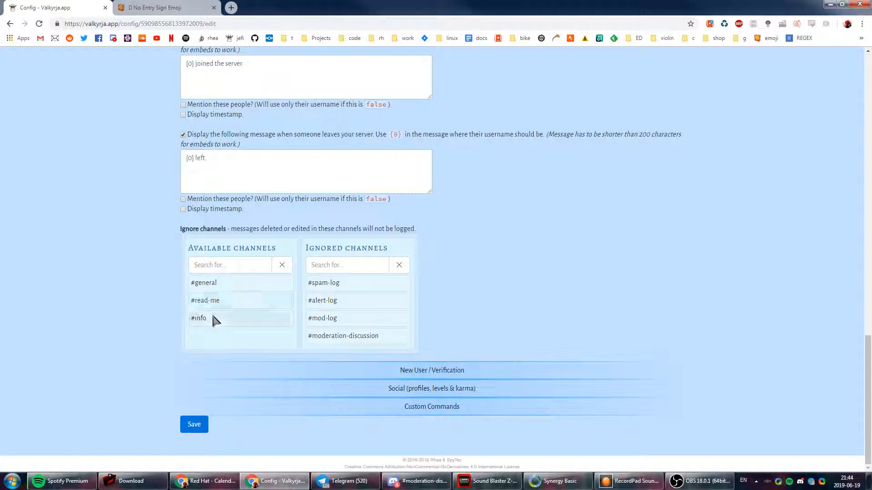
{"action": "left_click", "coordinate": [227, 319]}
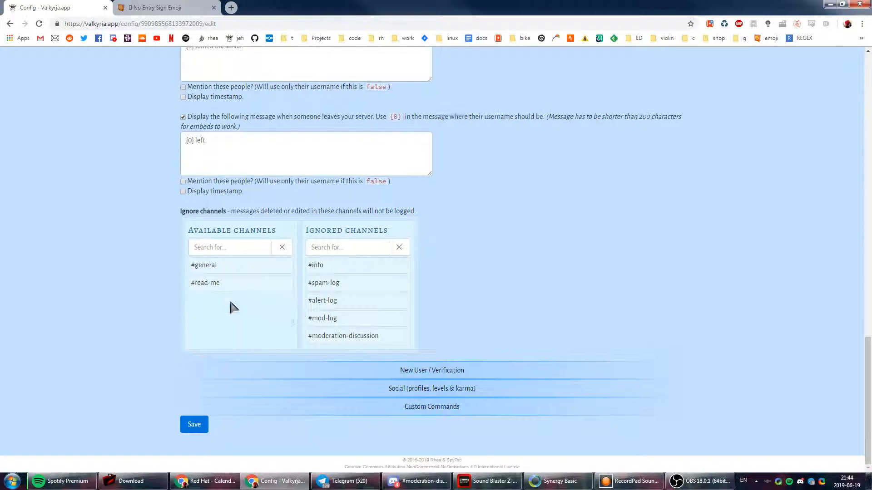
{"action": "left_click", "coordinate": [225, 284]}
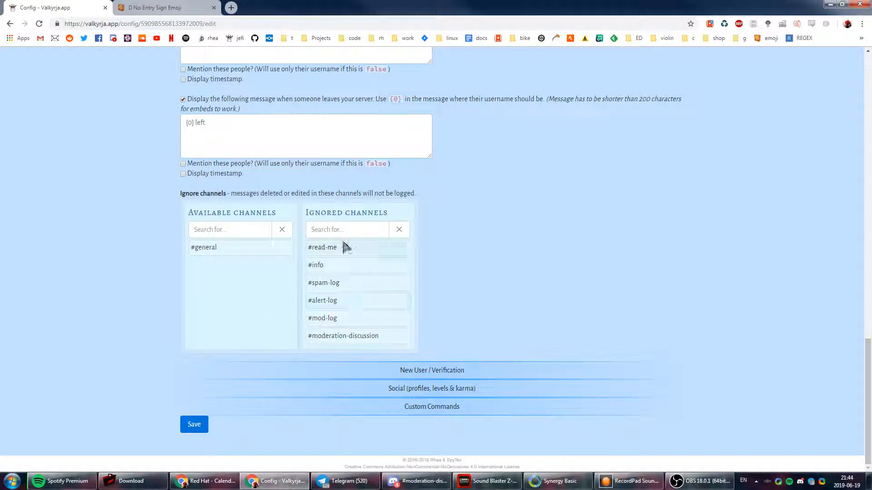
{"action": "left_click", "coordinate": [200, 429]}
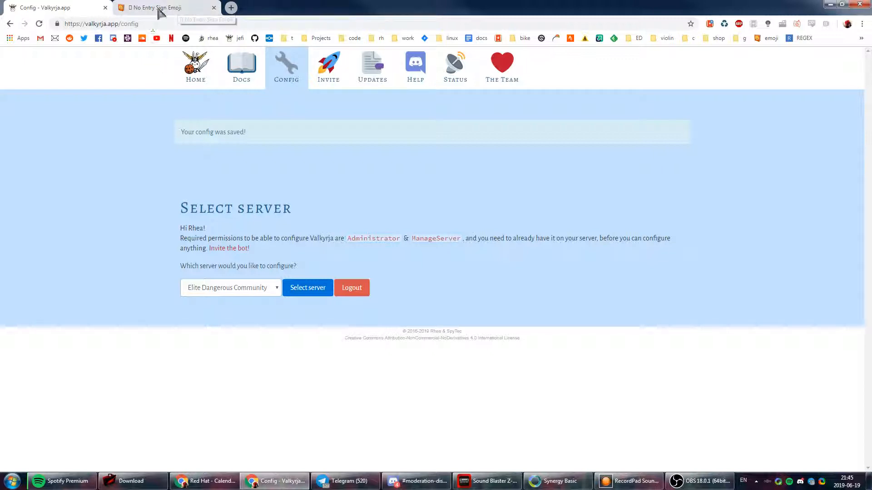
- Close the emoji page, switch to Discord, and test voice logging by joining and leaving the General voice channel while checking #spam-log
{"action": "middle_click", "coordinate": [182, 10]}
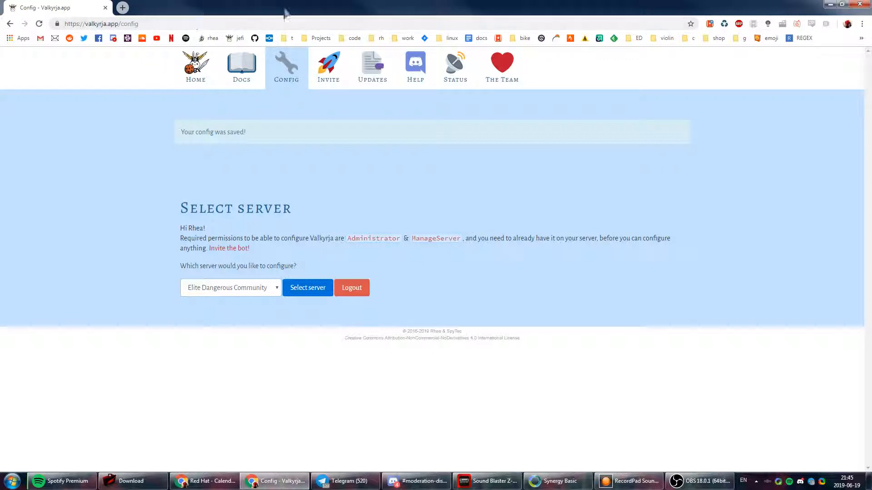
{"action": "left_click", "coordinate": [831, 4]}
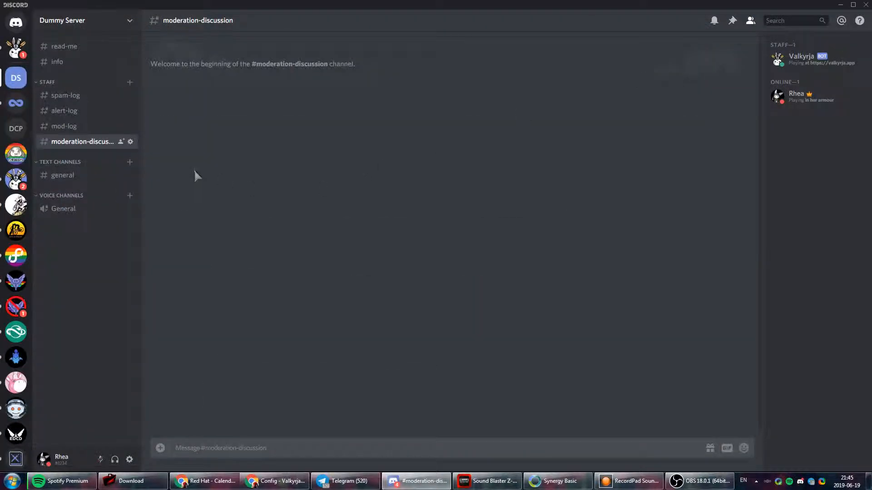
{"action": "left_click", "coordinate": [71, 49]}
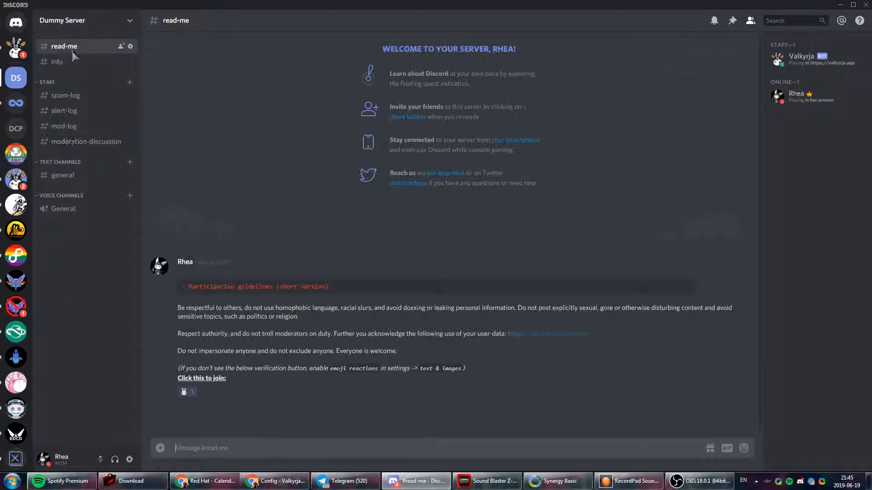
{"action": "left_click", "coordinate": [60, 178]}
{"action": "left_click", "coordinate": [63, 210]}
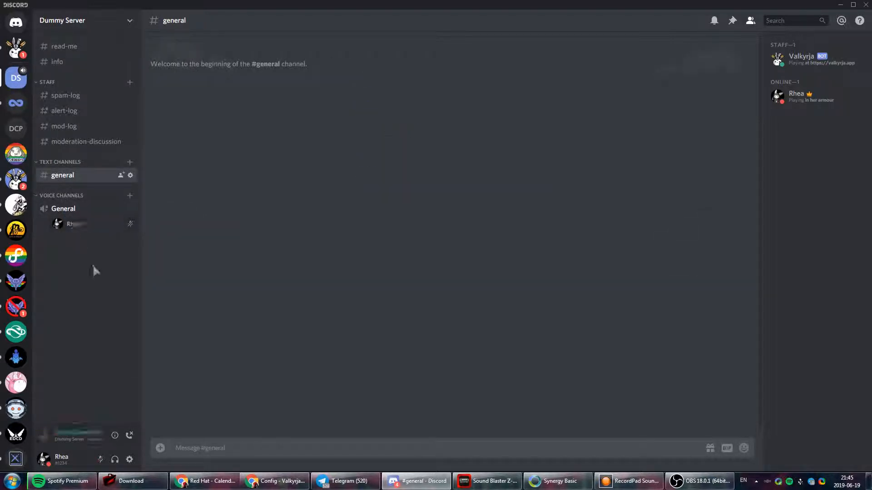
{"action": "left_click", "coordinate": [71, 95]}
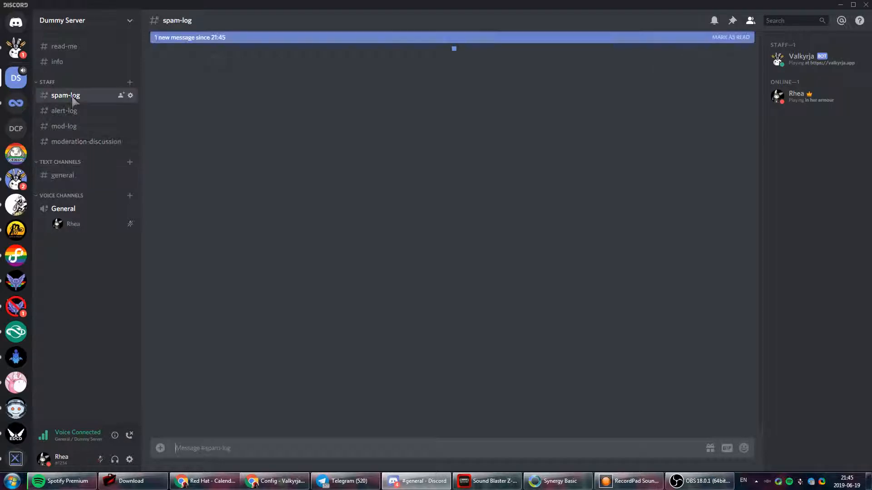
{"action": "left_click", "coordinate": [129, 435]}
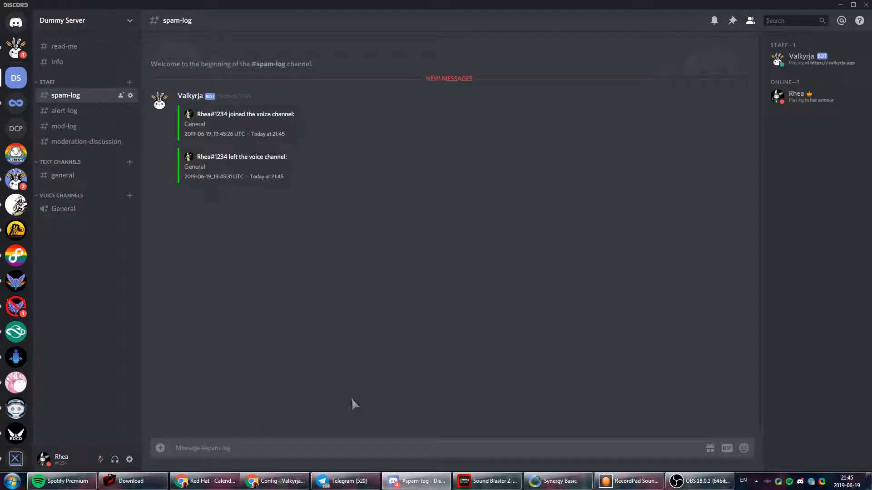
- Post "moo" in the #general text channel and edit the message to "moo boo"
{"action": "left_click", "coordinate": [79, 174]}
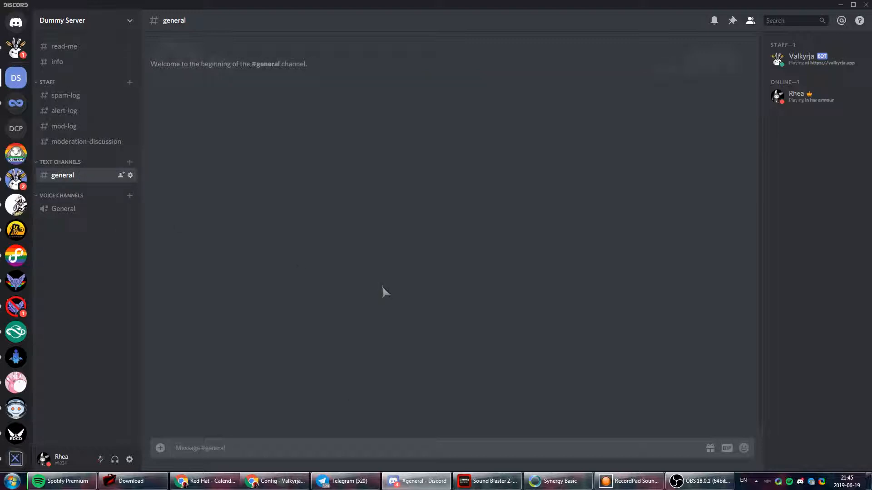
{"action": "type", "text": "moo"}
{"action": "key", "text": "Return"}
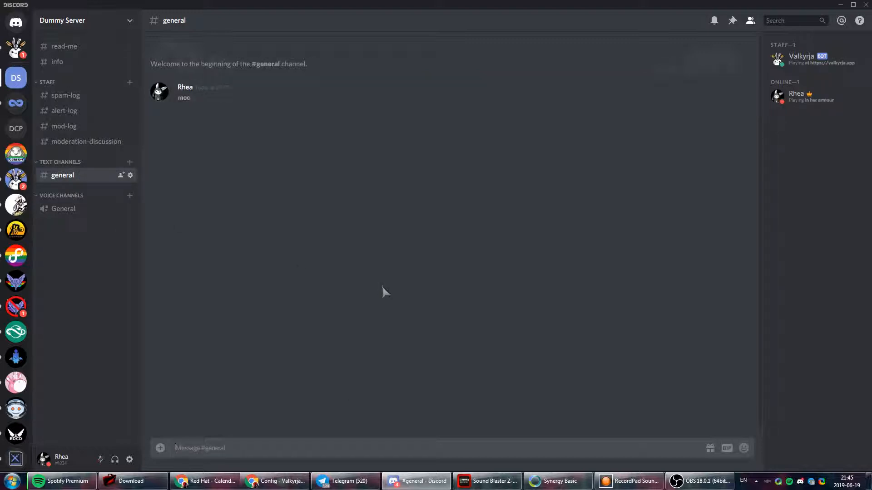
{"action": "key", "text": "Up"}
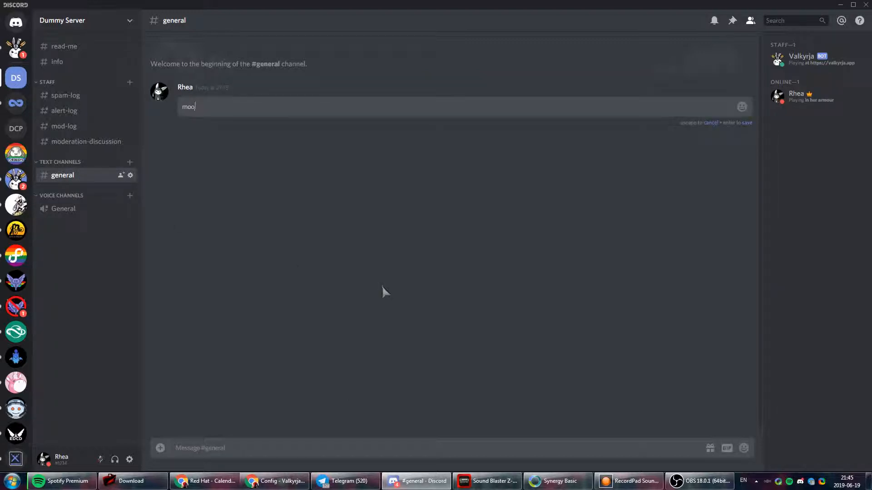
{"action": "key", "text": "Return"}
- Delete the edited test message from #general
{"action": "key", "text": "Up"}
{"action": "key", "text": "ctrl+a"}
{"action": "key", "text": "BackSpace"}
{"action": "key", "text": "Return"}
{"action": "key", "text": "Return"}
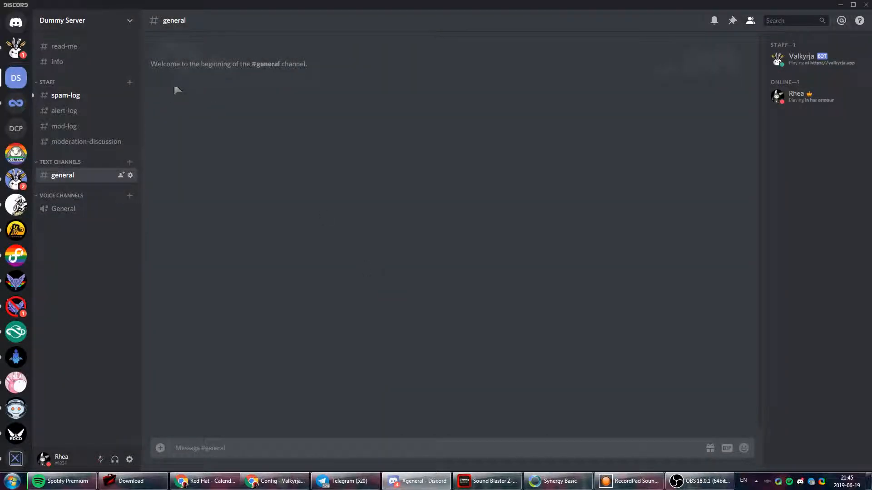
- Examine the message edit and deletion entries in #spam-log, and look through #mod-log, #info and #read-me
{"action": "left_click", "coordinate": [84, 96]}
{"action": "left_click", "coordinate": [368, 289]}
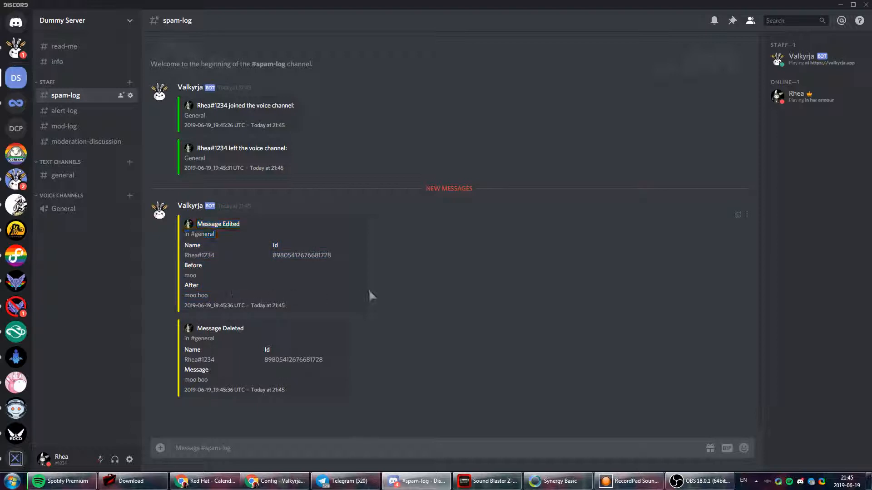
{"action": "left_click_drag", "start_coordinate": [184, 323], "coordinate": [336, 405]}
{"action": "left_click", "coordinate": [436, 335]}
{"action": "left_click", "coordinate": [64, 127]}
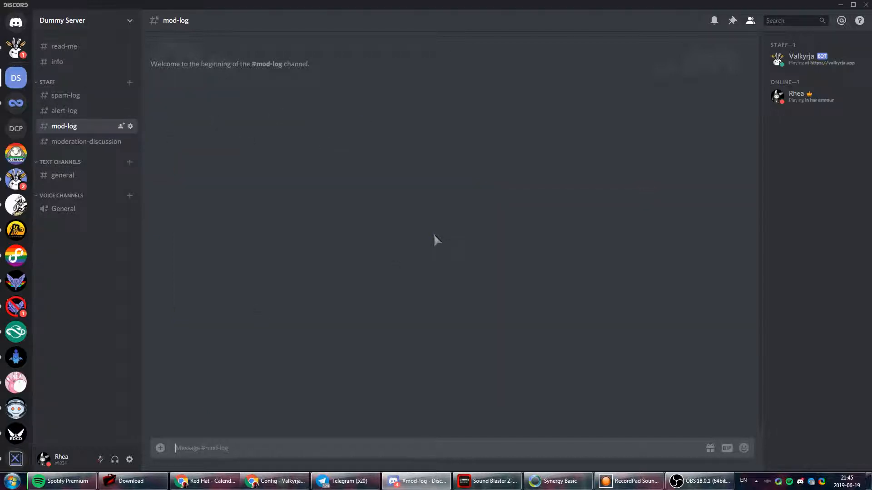
{"action": "left_click", "coordinate": [74, 96]}
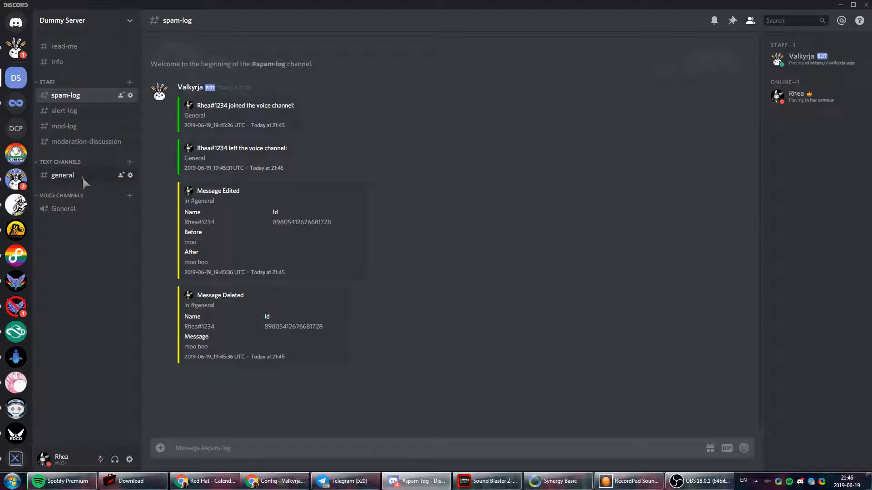
{"action": "left_click", "coordinate": [46, 59]}
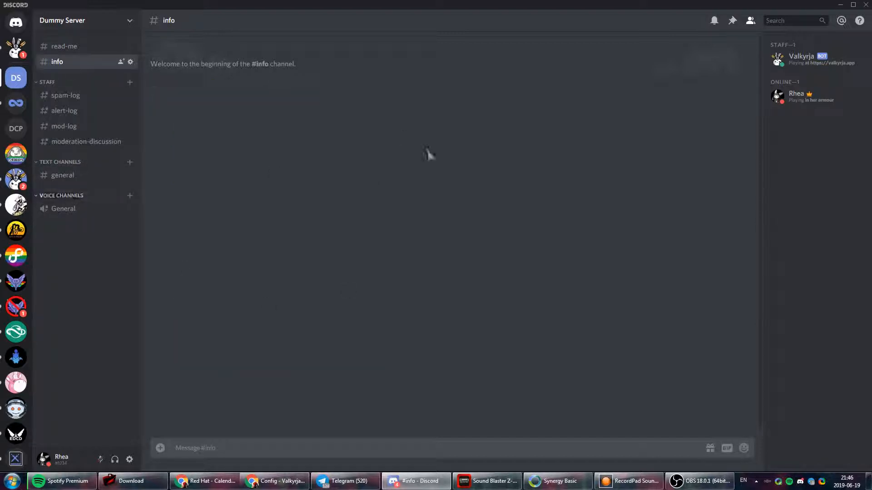
{"action": "left_click", "coordinate": [92, 44]}
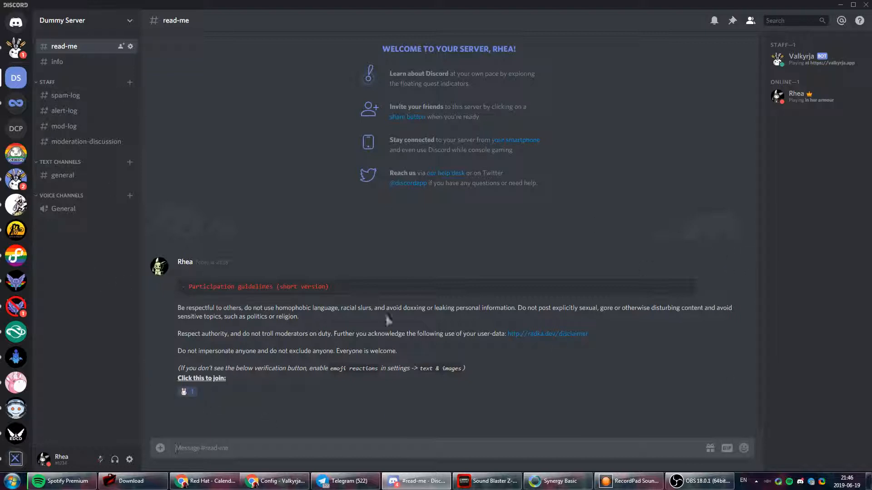
- Switch to Chrome and open a new incognito window
{"action": "left_click", "coordinate": [291, 482]}
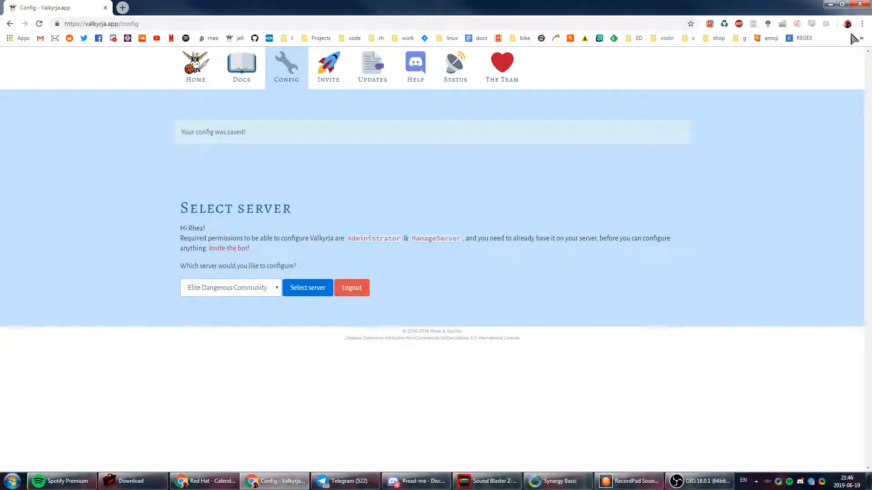
{"action": "left_click", "coordinate": [862, 23]}
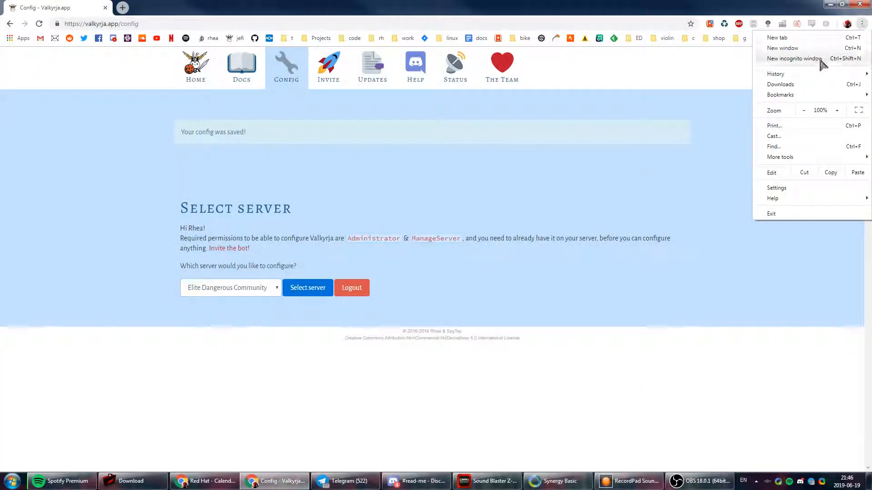
{"action": "left_click", "coordinate": [795, 58]}
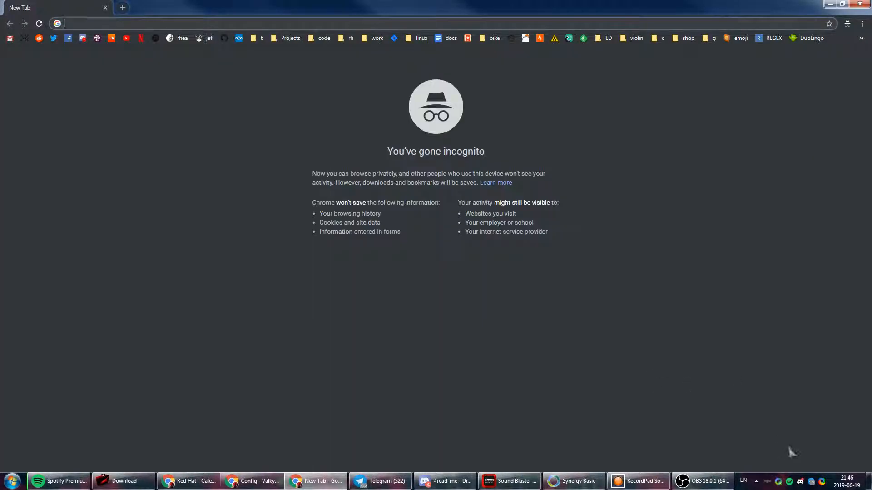
{"action": "right_click", "coordinate": [799, 477]}
{"action": "left_click", "coordinate": [776, 456]}
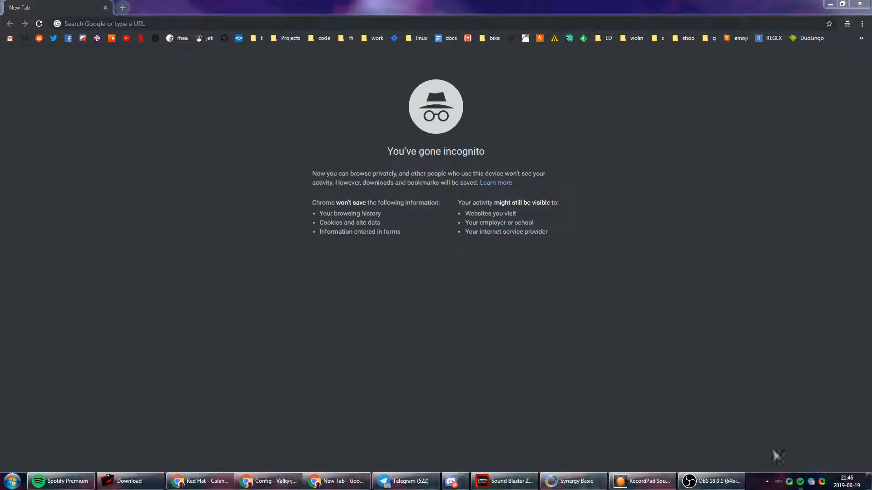
{"action": "left_click", "coordinate": [153, 23]}
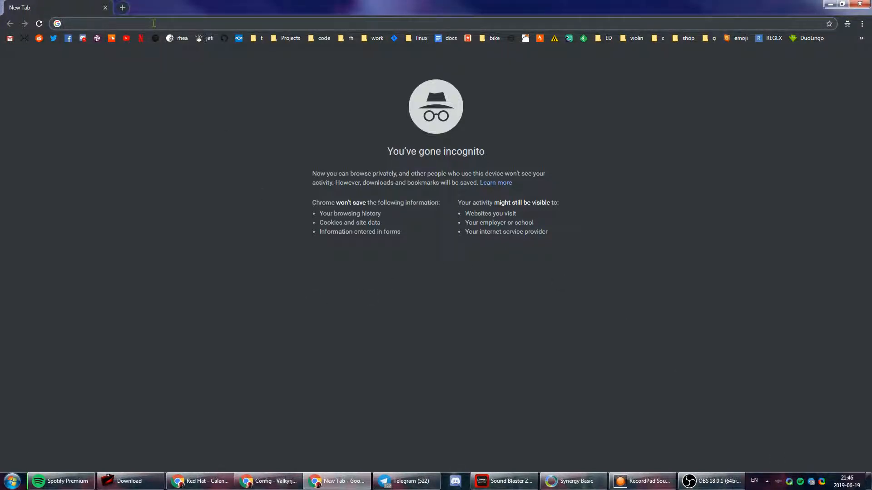
- Open Discord and copy an invite link to the #read-me channel of Dummy Server
{"action": "left_click", "coordinate": [455, 481]}
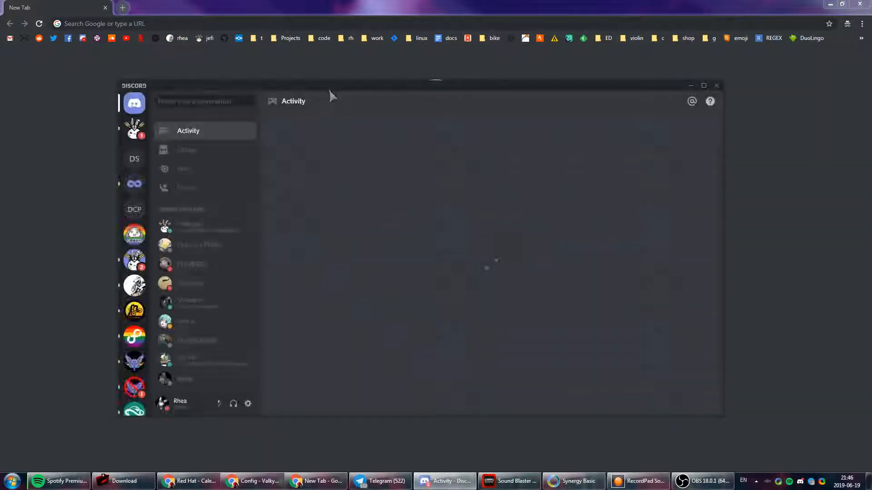
{"action": "left_click", "coordinate": [131, 162]}
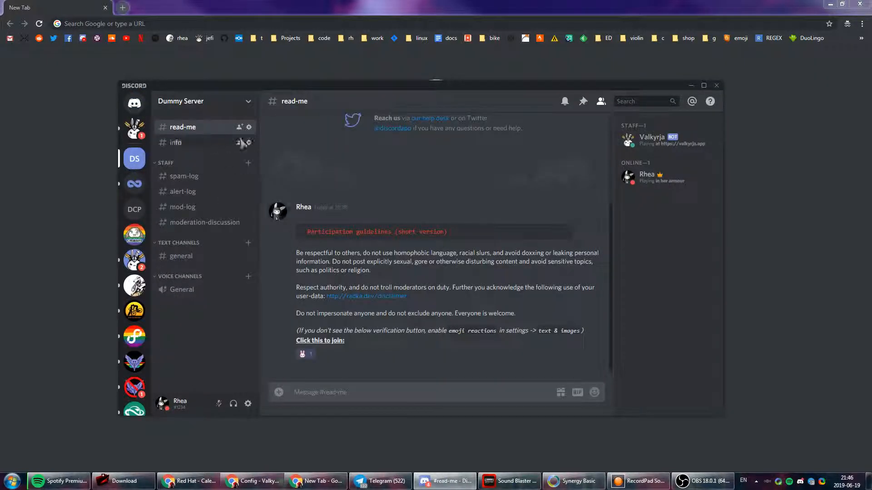
{"action": "left_click_drag", "start_coordinate": [252, 126], "coordinate": [241, 127]}
{"action": "left_click", "coordinate": [238, 128]}
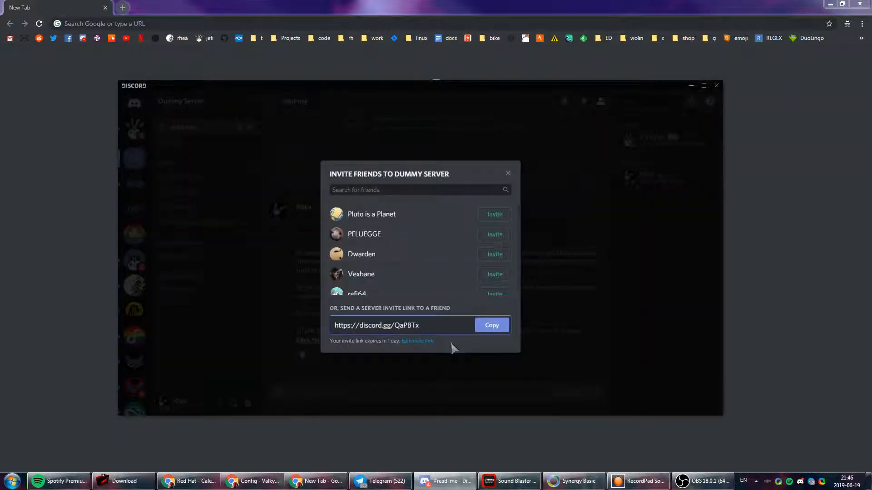
{"action": "left_click", "coordinate": [490, 327]}
- Generate a new server invite link that never expires and has no limit on uses, and copy it
{"action": "left_click", "coordinate": [413, 341]}
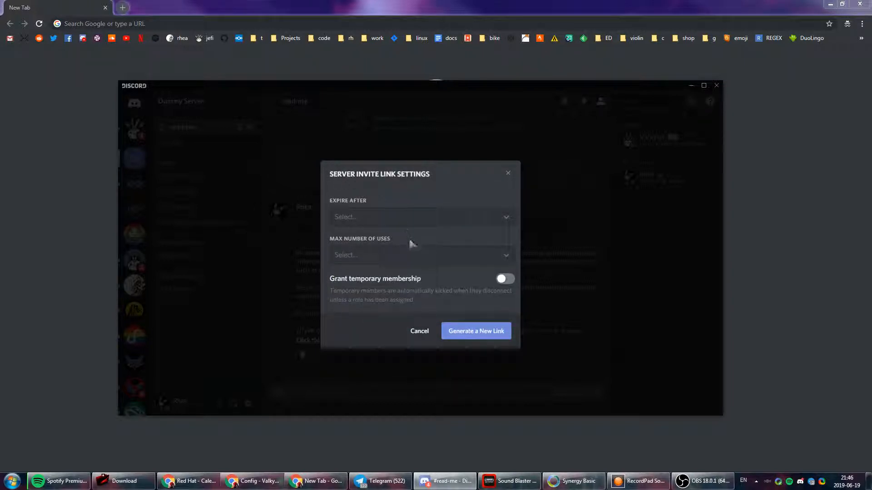
{"action": "left_click", "coordinate": [418, 256]}
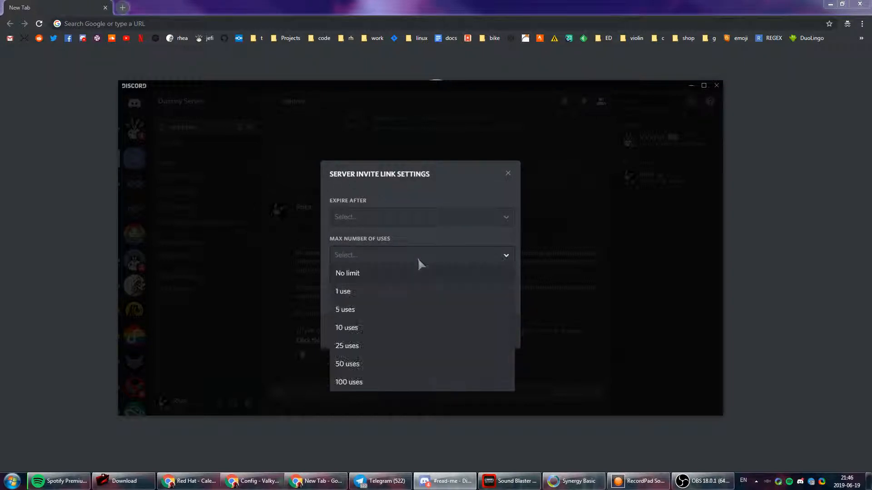
{"action": "left_click", "coordinate": [376, 273]}
{"action": "left_click", "coordinate": [378, 217]}
{"action": "left_click", "coordinate": [365, 328]}
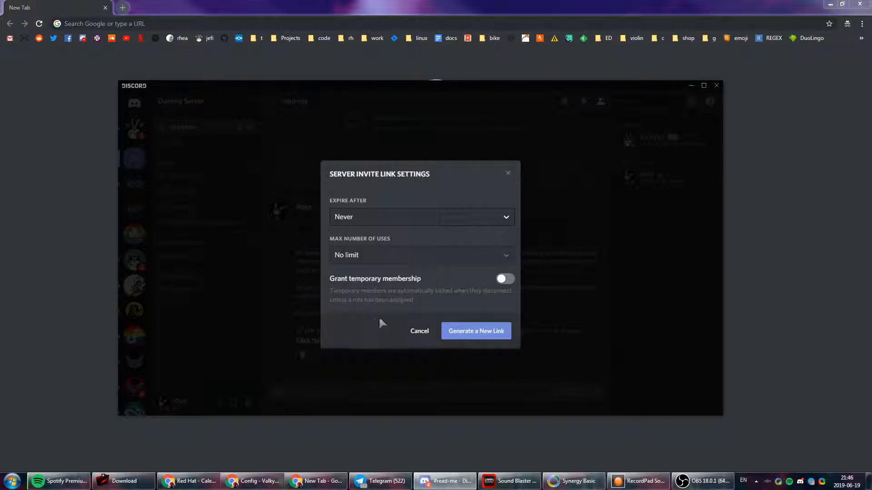
{"action": "left_click", "coordinate": [470, 340]}
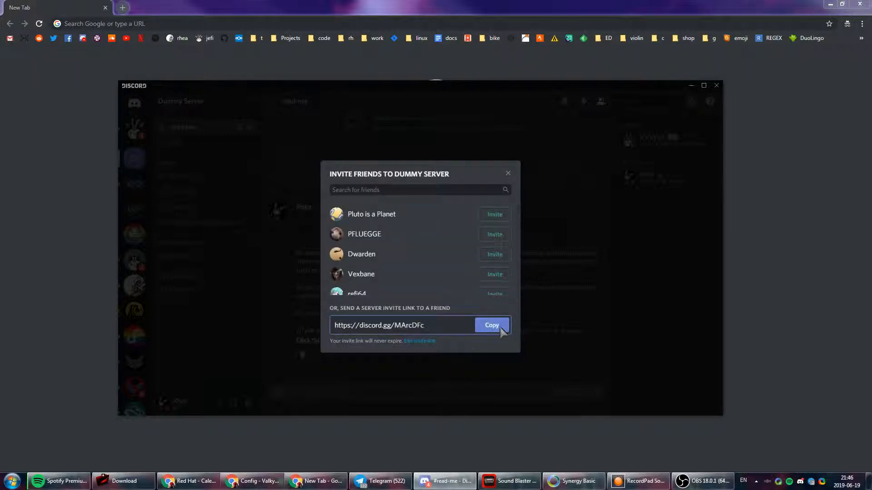
{"action": "left_click", "coordinate": [491, 325]}
{"action": "left_click", "coordinate": [586, 245]}
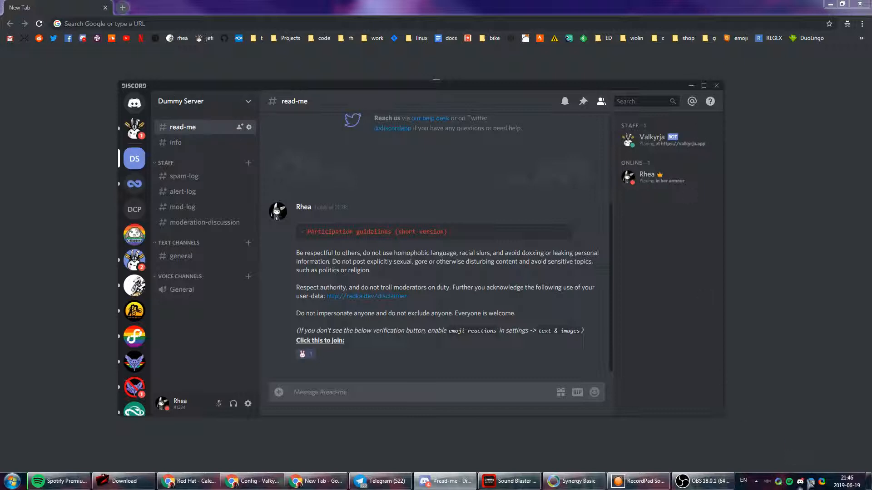
- Open the copied Dummy Server invite link in the incognito Chrome window
{"action": "right_click", "coordinate": [800, 482]}
{"action": "left_click", "coordinate": [813, 472]}
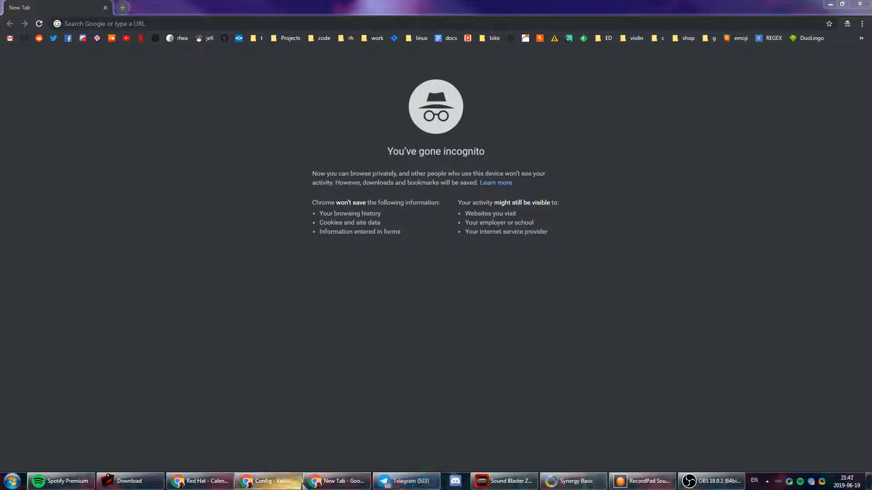
{"action": "left_click", "coordinate": [136, 23]}
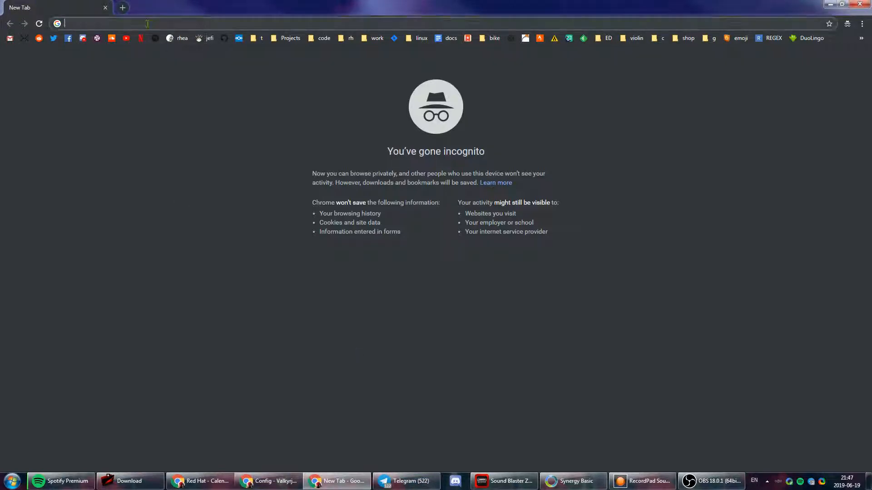
{"action": "key", "text": "ctrl+v"}
{"action": "key", "text": "Return"}
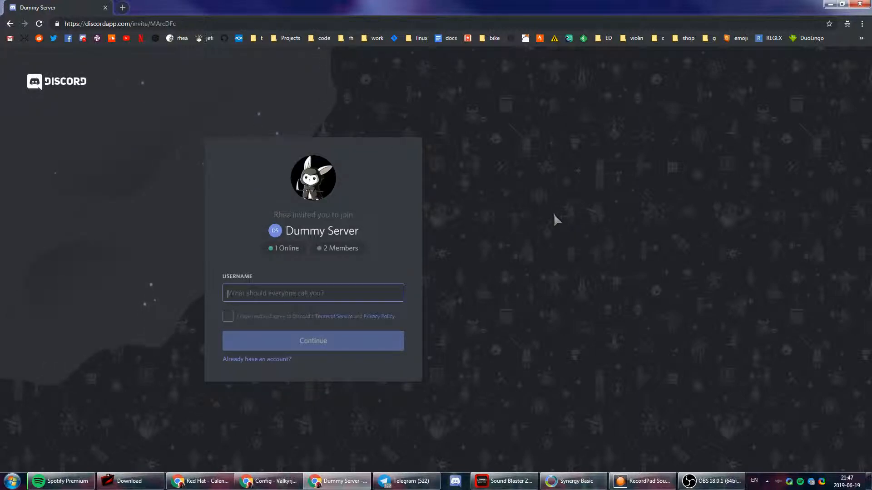
- Enter the username bunny, agree to Discord's Terms of Service and Privacy Policy, and continue with the invite
{"action": "type", "text": "bunny"}
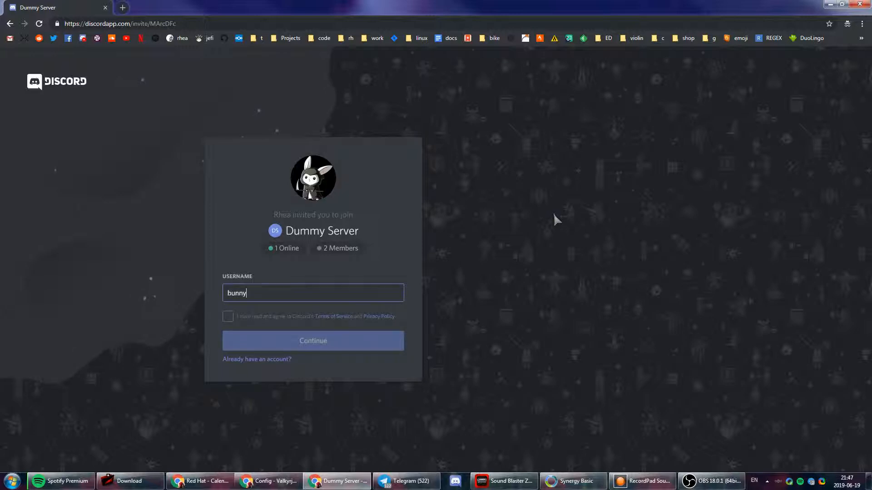
{"action": "left_click", "coordinate": [227, 317]}
{"action": "left_click", "coordinate": [345, 343]}
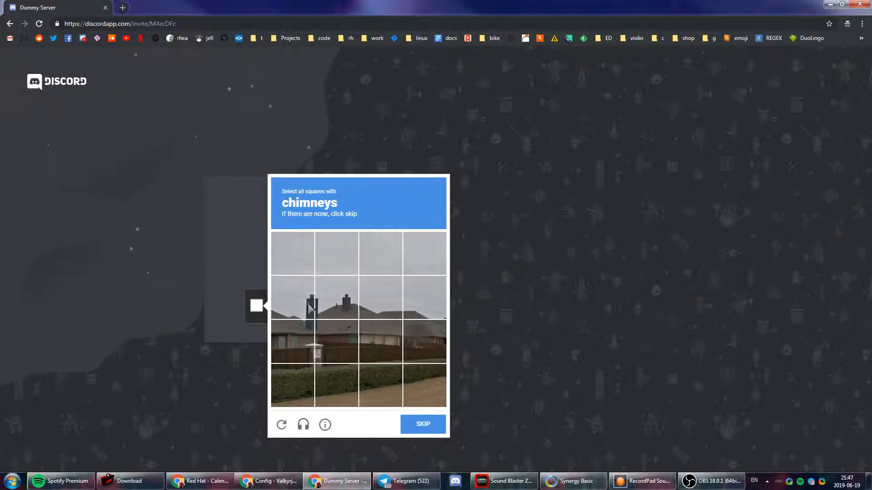
- Solve the chimney and vehicle image challenges to join Dummy Server, and dismiss the request to claim the account
{"action": "left_click", "coordinate": [295, 301]}
{"action": "left_click", "coordinate": [337, 300]}
{"action": "left_click", "coordinate": [296, 342]}
{"action": "left_click", "coordinate": [416, 426]}
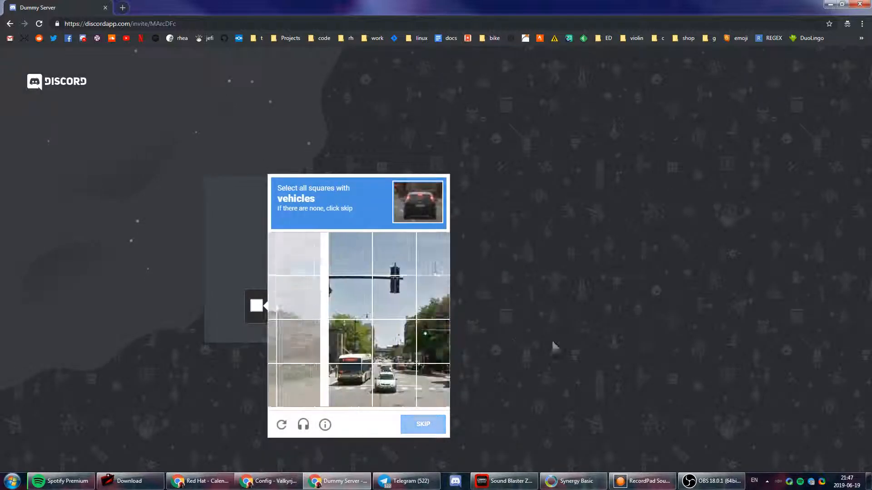
{"action": "left_click", "coordinate": [337, 385]}
{"action": "left_click", "coordinate": [293, 385]}
{"action": "left_click", "coordinate": [293, 341]}
{"action": "left_click", "coordinate": [336, 341]}
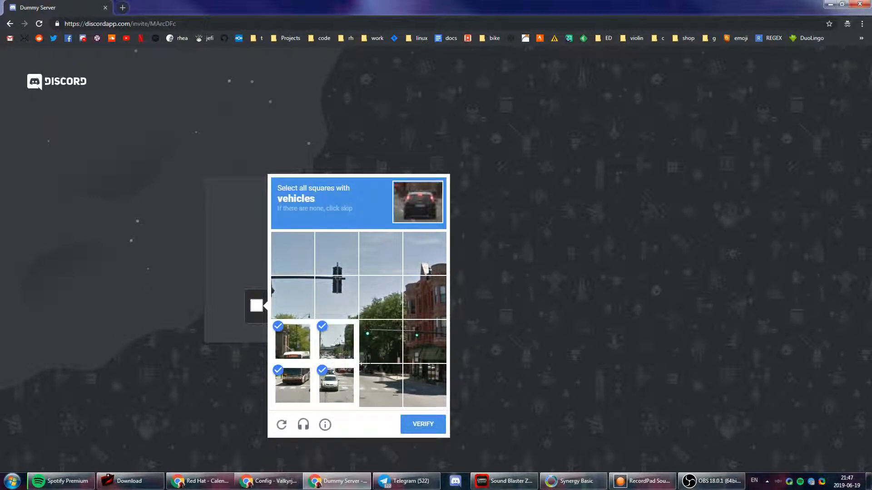
{"action": "left_click", "coordinate": [381, 385]}
{"action": "left_click", "coordinate": [415, 423]}
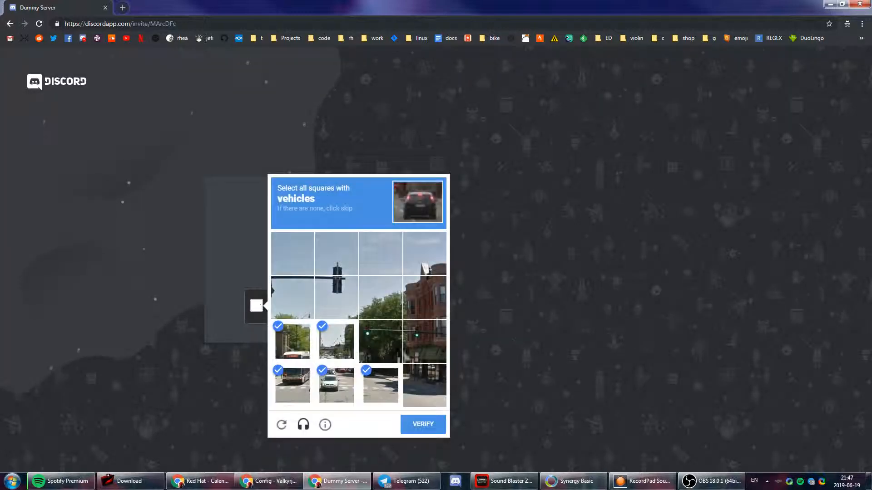
{"action": "left_click", "coordinate": [423, 424]}
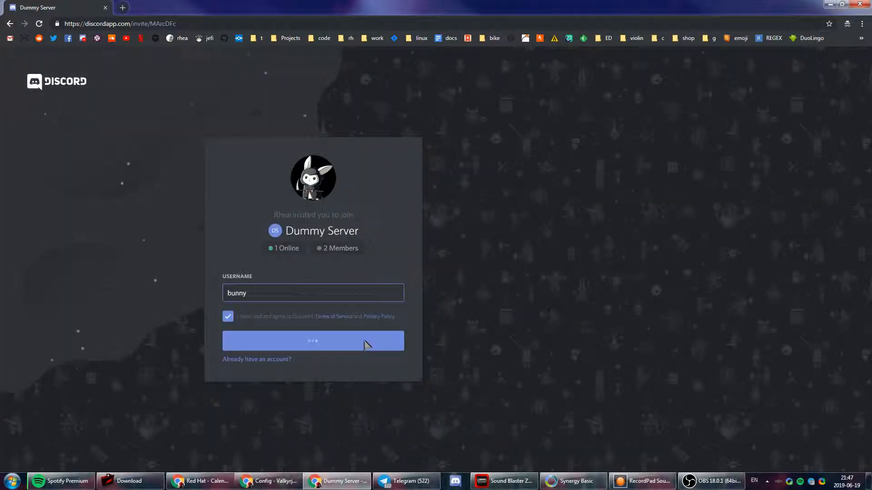
{"action": "left_click", "coordinate": [365, 340]}
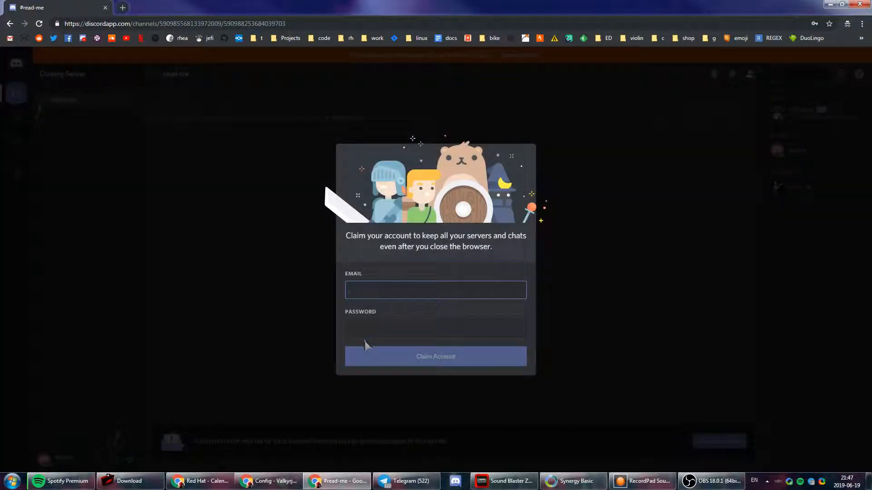
{"action": "left_click", "coordinate": [568, 230]}
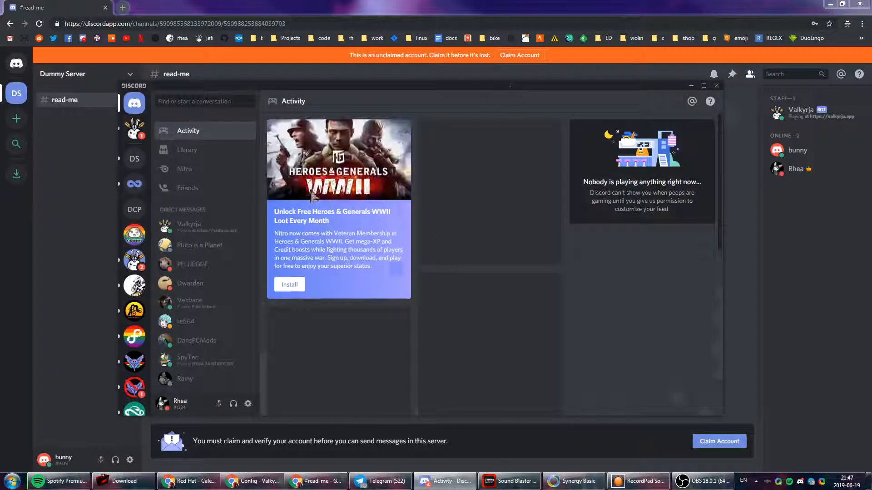
{"action": "left_click", "coordinate": [134, 157]}
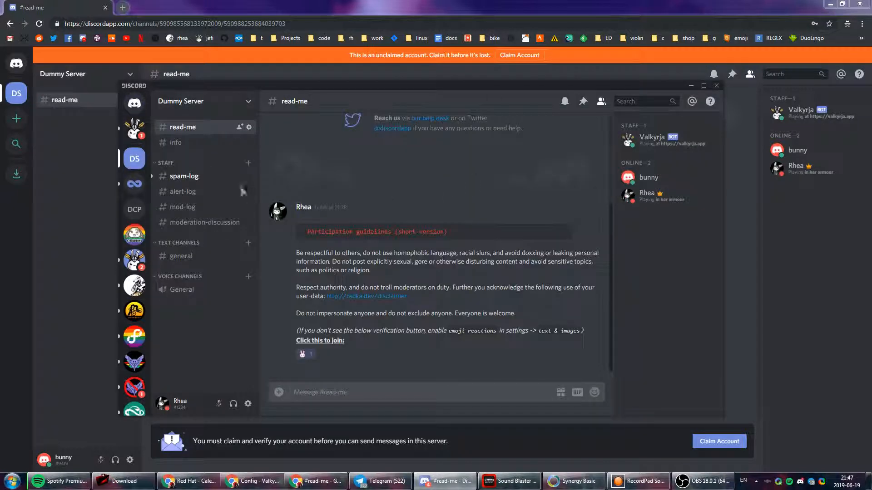
{"action": "left_click", "coordinate": [249, 127]}
{"action": "left_click", "coordinate": [242, 154]}
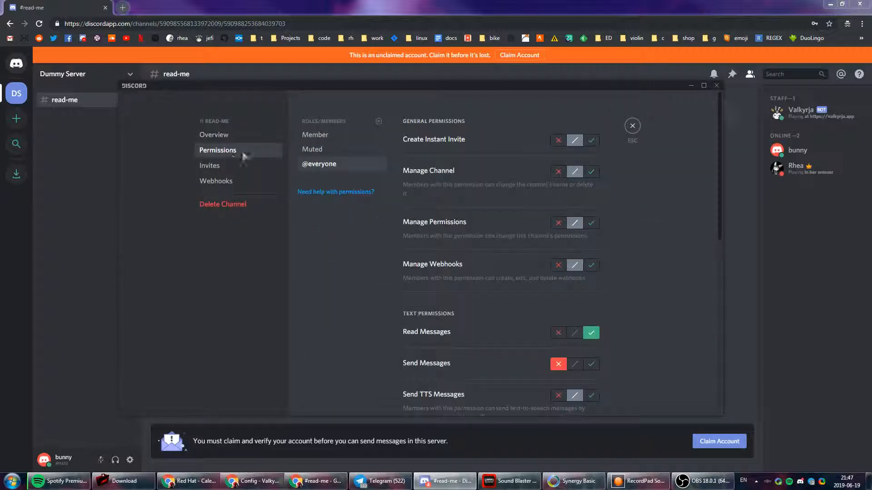
{"action": "scroll", "coordinate": [483, 286], "scroll_direction": "down", "scroll_amount": 5}
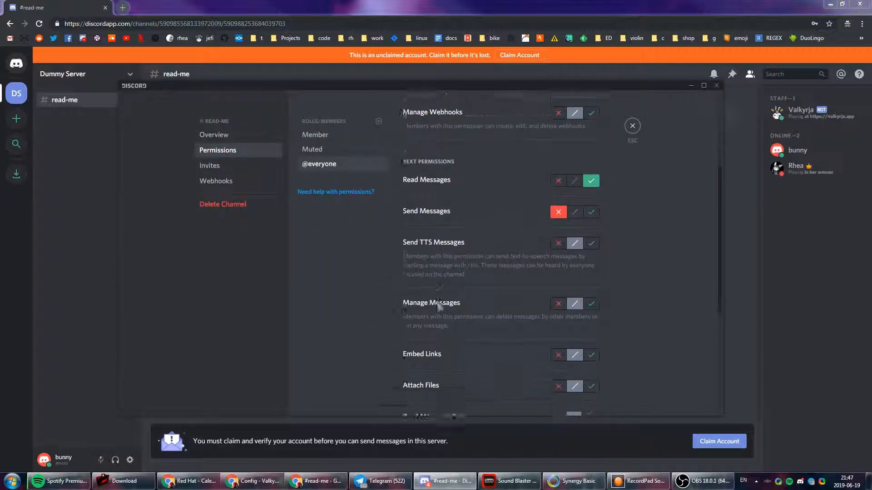
{"action": "left_click", "coordinate": [590, 343]}
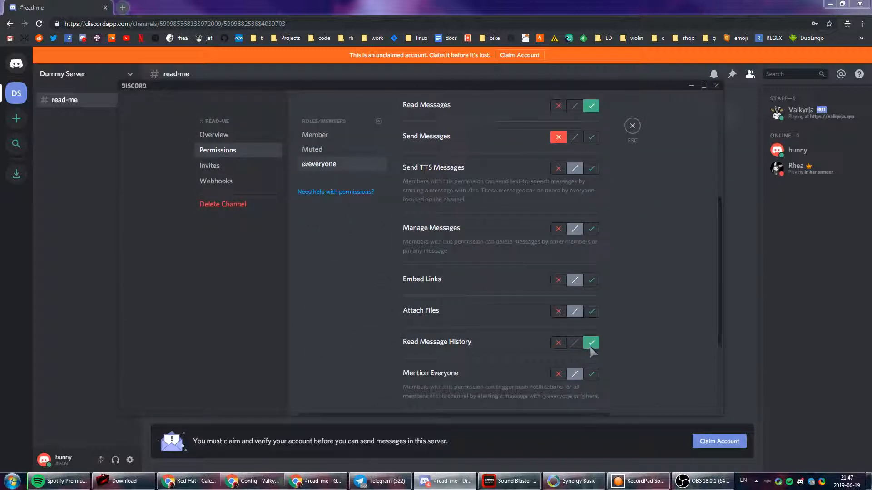
{"action": "left_click", "coordinate": [585, 380]}
{"action": "scroll", "coordinate": [588, 400], "scroll_direction": "up", "scroll_amount": 2}
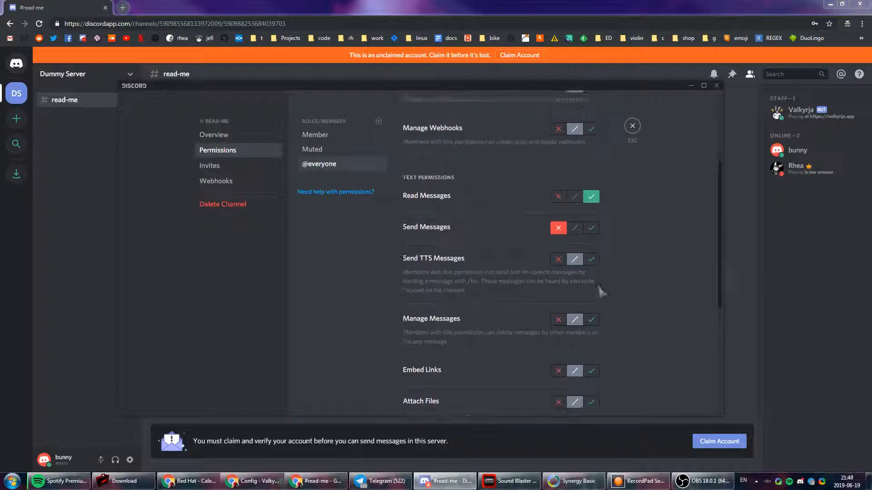
- Switch to the incognito Chrome window, reload #read-me, and examine the participation guidelines and verification reaction as the new member
{"action": "left_click", "coordinate": [740, 140]}
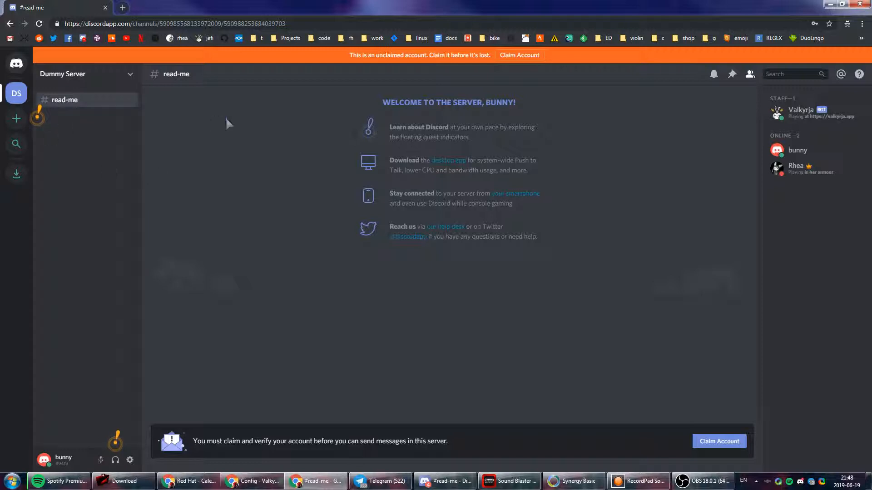
{"action": "key", "text": "F5"}
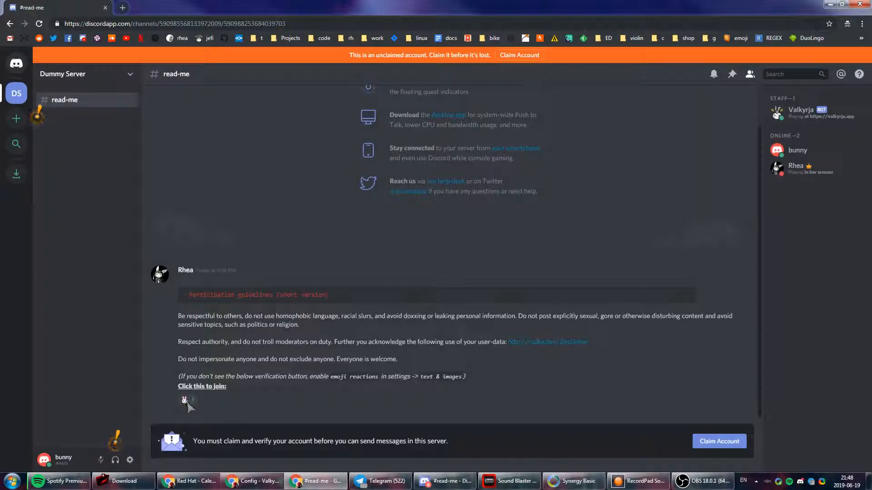
{"action": "triple_click", "coordinate": [217, 316]}
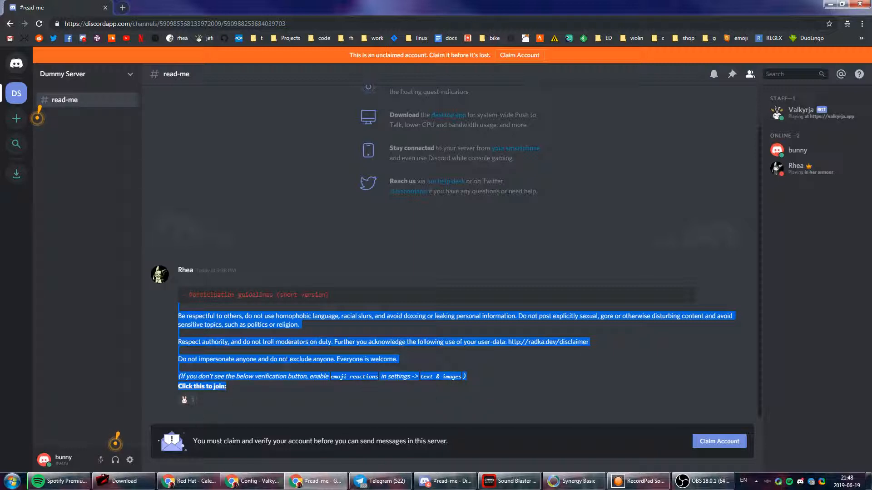
{"action": "left_click", "coordinate": [193, 413]}
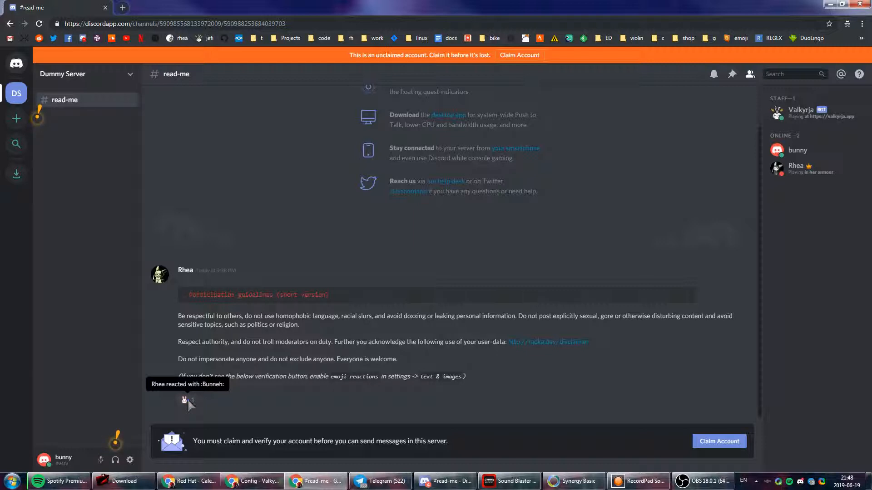
{"action": "scroll", "coordinate": [276, 312], "scroll_direction": "up", "scroll_amount": 1}
{"action": "scroll", "coordinate": [279, 318], "scroll_direction": "down", "scroll_amount": 1}
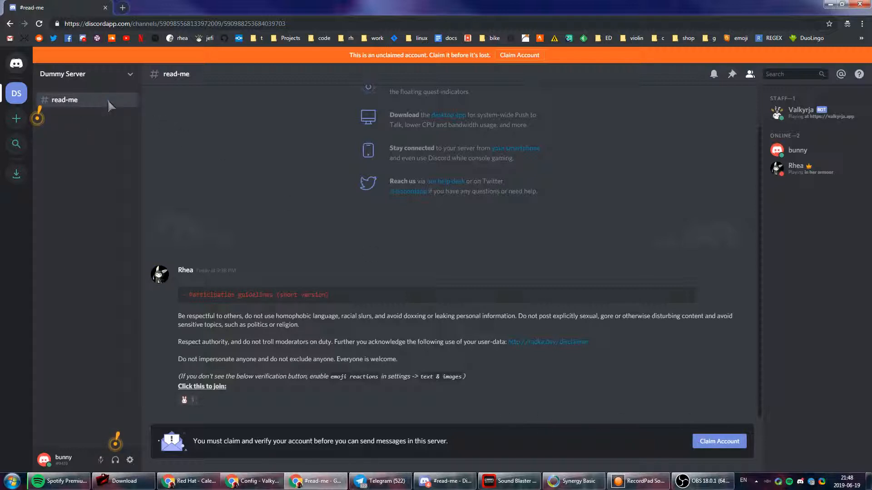
- Switch to the Discord app, close the #read-me channel settings, and assign the Member role to bunny
{"action": "key", "text": "alt+Tab"}
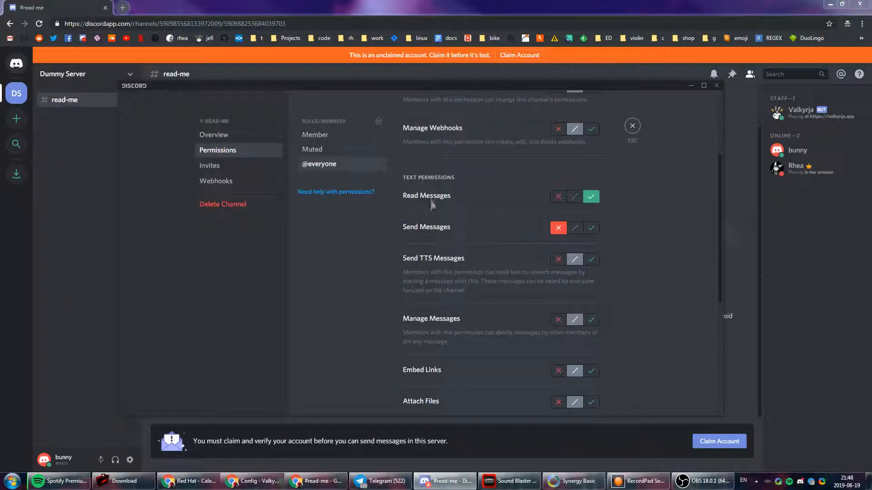
{"action": "left_click", "coordinate": [633, 126]}
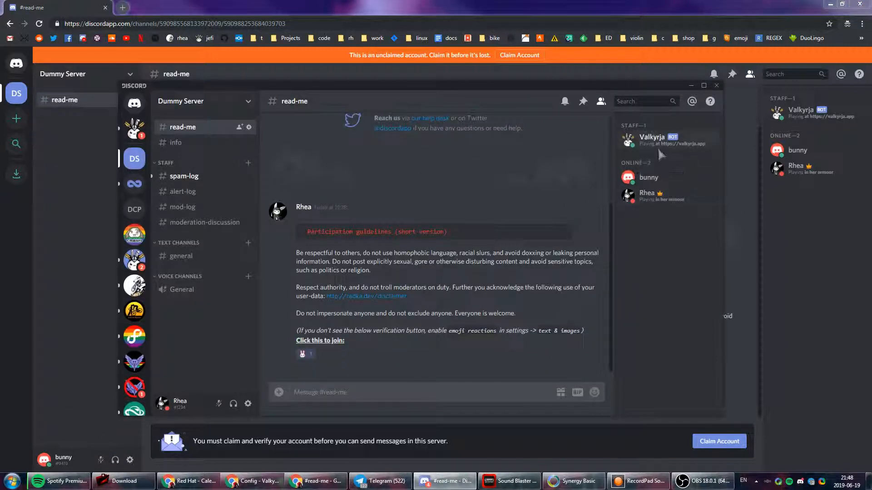
{"action": "right_click", "coordinate": [650, 178]}
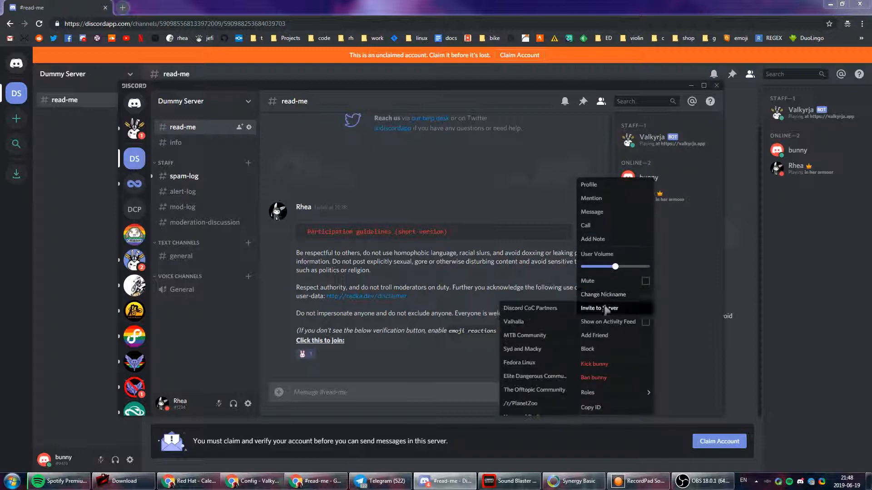
{"action": "mouse_move", "coordinate": [595, 393]}
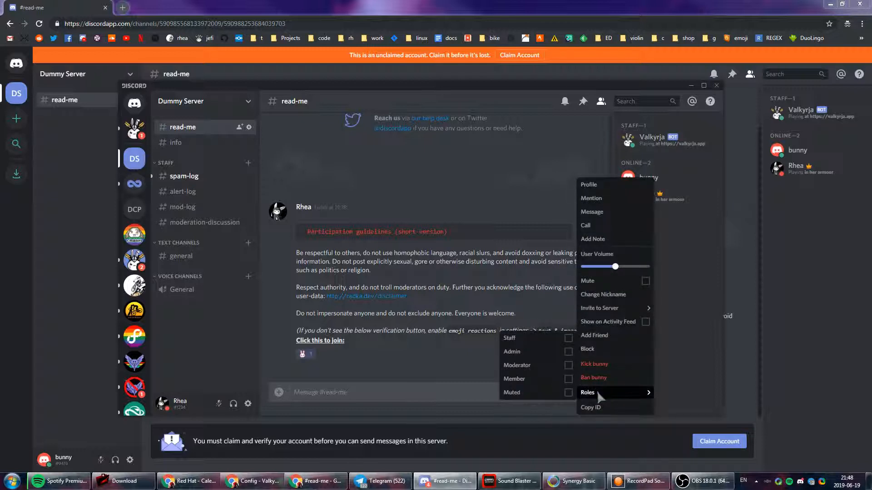
{"action": "left_click", "coordinate": [565, 378]}
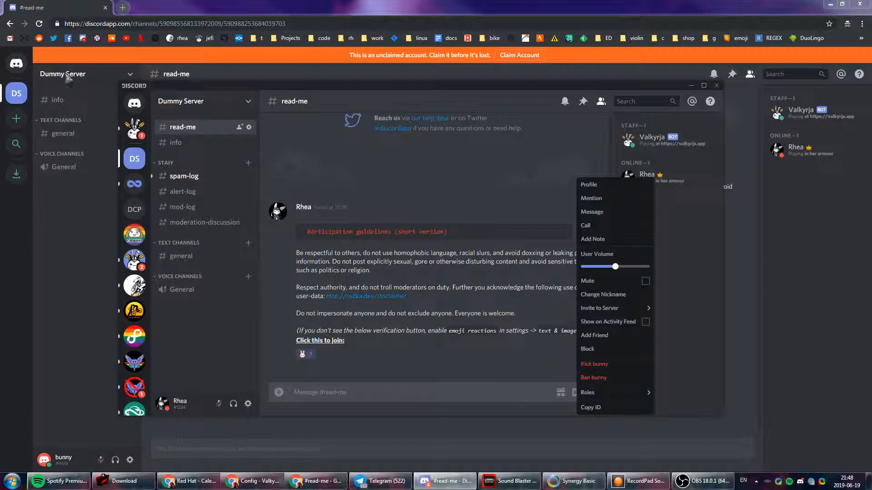
- In the incognito Chrome window, test bunny's access by opening #info and #general and by joining and leaving the General voice channel
{"action": "left_click", "coordinate": [34, 282]}
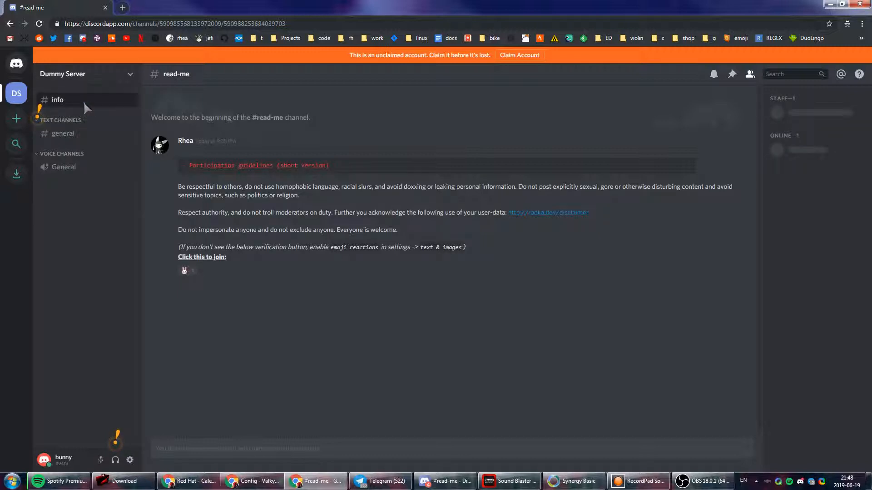
{"action": "left_click", "coordinate": [107, 100]}
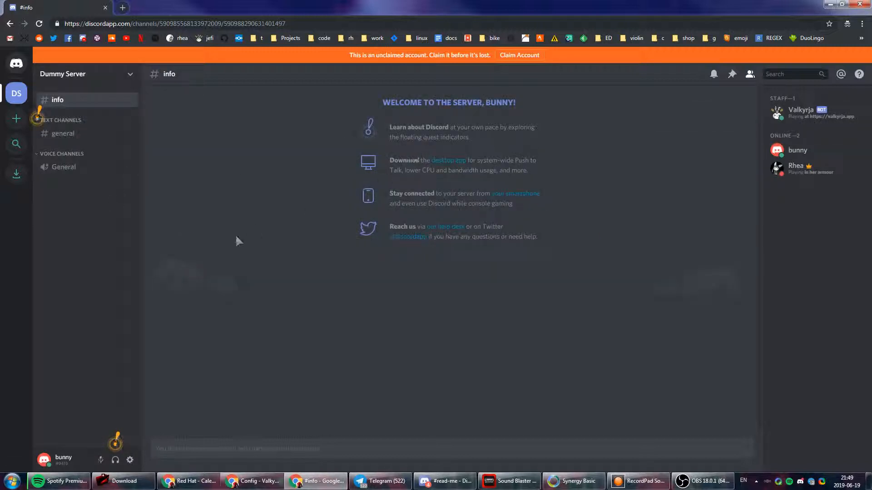
{"action": "left_click", "coordinate": [72, 134]}
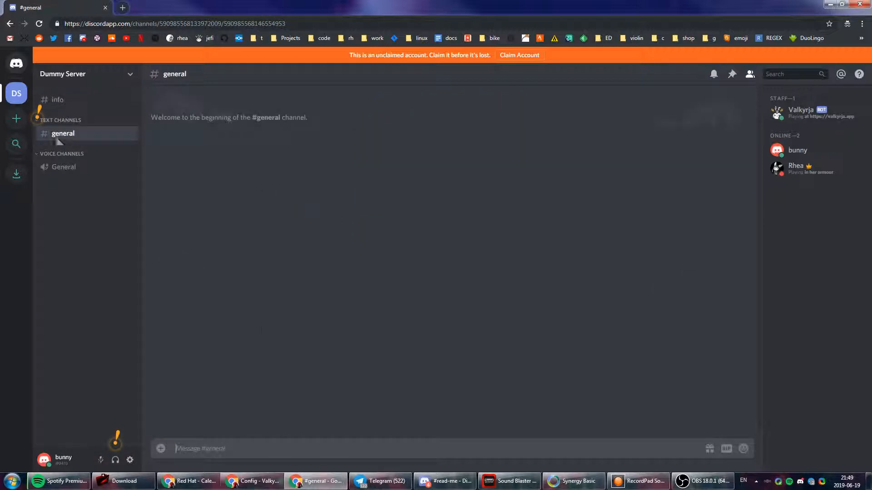
{"action": "left_click", "coordinate": [80, 171]}
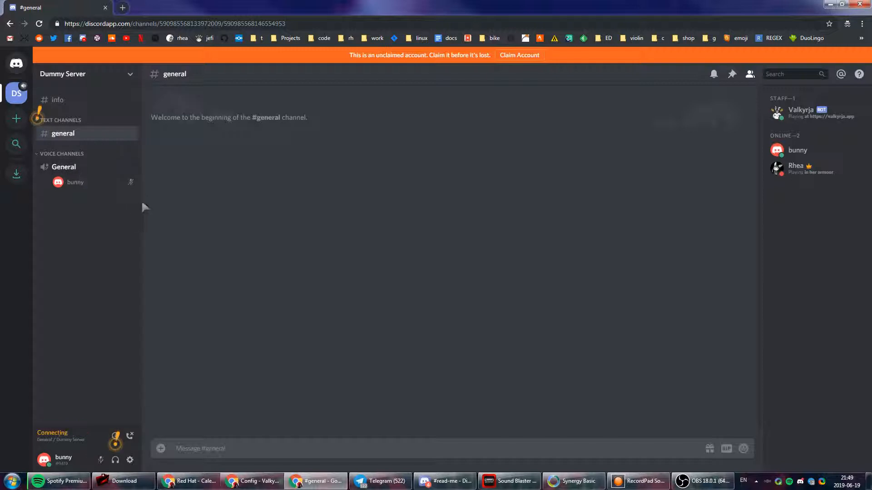
{"action": "left_click", "coordinate": [129, 436]}
{"action": "left_click", "coordinate": [84, 102]}
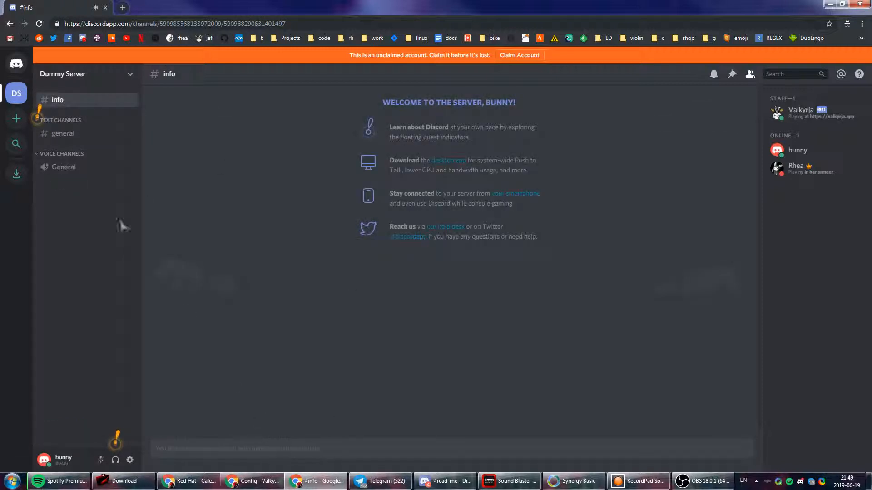
{"action": "left_click", "coordinate": [82, 132]}
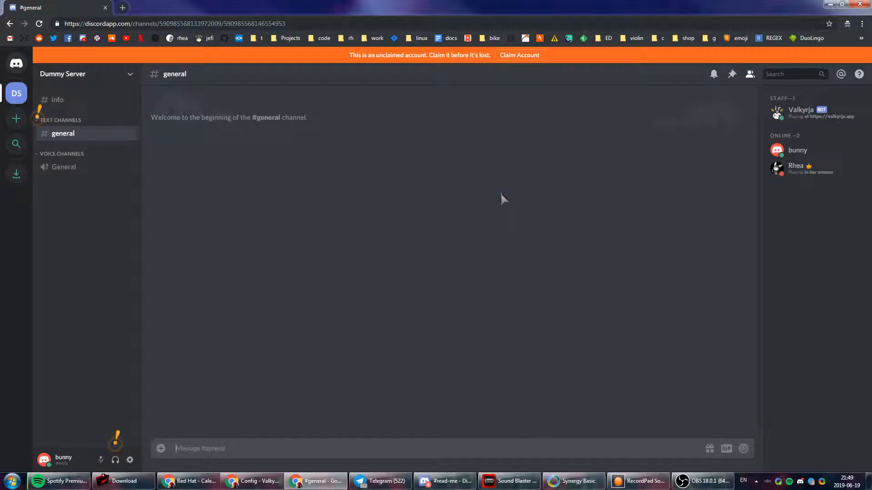
- Close the incognito window and examine the new server join and voice channel entries in #spam-log in Discord
{"action": "key", "text": "alt+F4"}
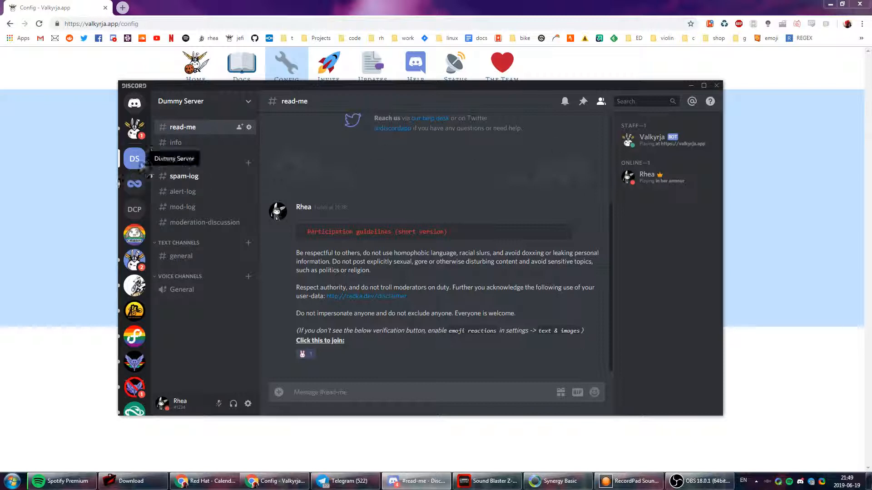
{"action": "left_click", "coordinate": [200, 178]}
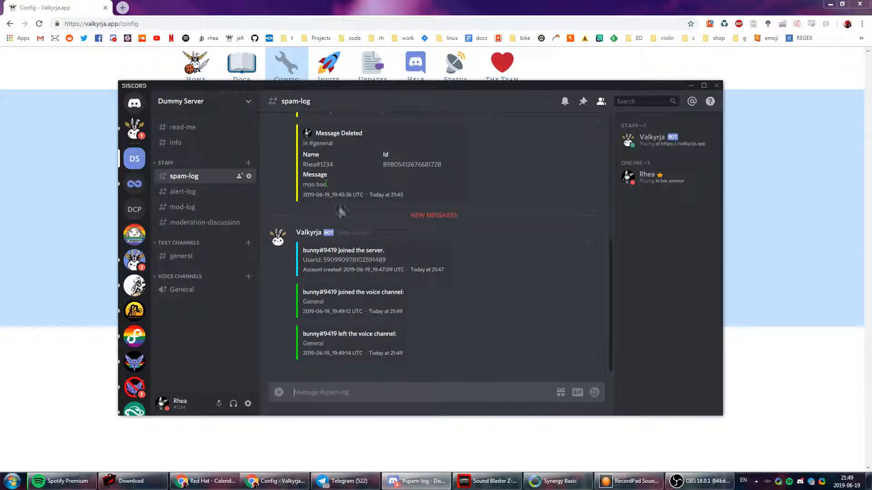
{"action": "left_click_drag", "start_coordinate": [302, 249], "coordinate": [417, 260]}
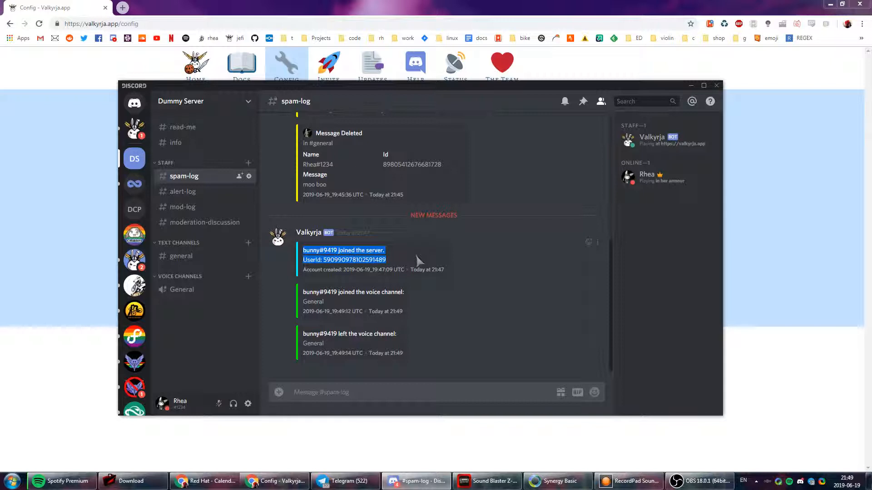
- Examine bunny's server join entry in #spam-log, including the user ID and the account creation and join times
{"action": "double_click", "coordinate": [338, 258]}
{"action": "left_click", "coordinate": [338, 256]}
{"action": "left_click_drag", "start_coordinate": [343, 250], "coordinate": [481, 278]}
{"action": "left_click", "coordinate": [391, 261]}
{"action": "left_click", "coordinate": [412, 269]}
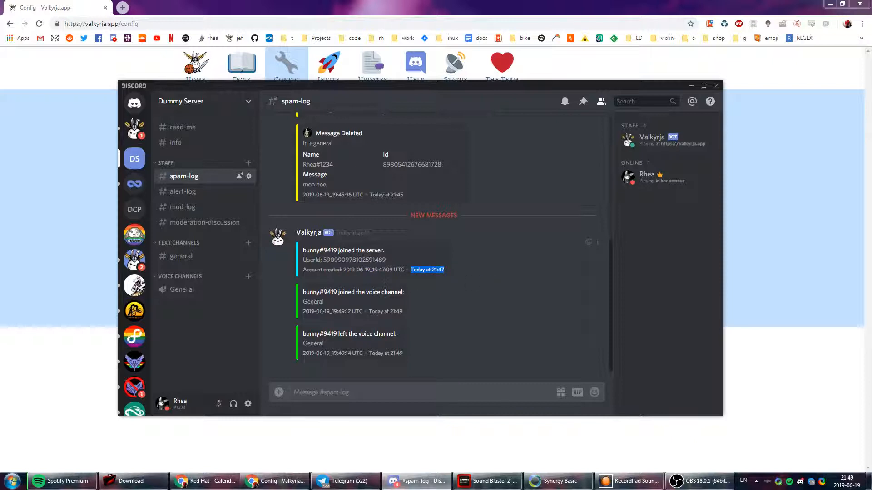
{"action": "left_click", "coordinate": [481, 278]}
- Send a !ban command in #spam-log with bunny's copied user ID, duration 3d and the reason "For not having bunny ears."
{"action": "double_click", "coordinate": [354, 260]}
{"action": "key", "text": "ctrl+c"}
{"action": "left_click", "coordinate": [375, 393]}
{"action": "type", "text": "!ban"}
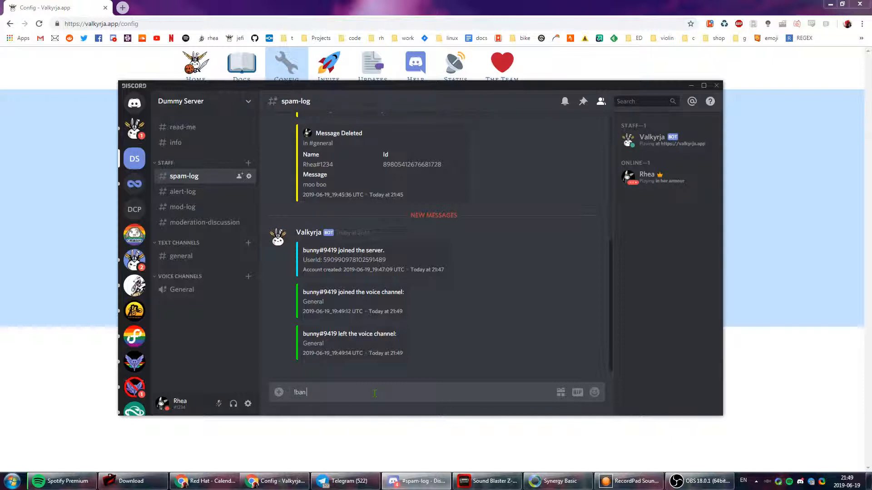
{"action": "key", "text": "ctrl+v"}
{"action": "type", "text": "3d For not hav"}
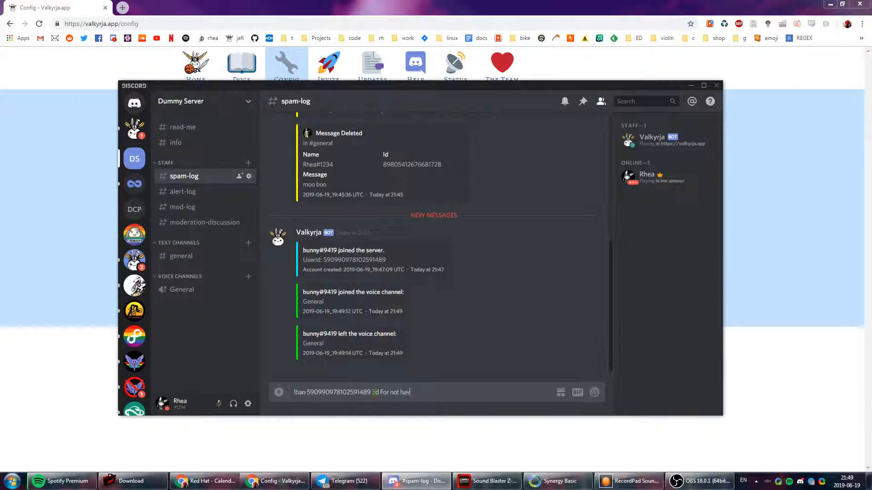
{"action": "type", "text": "ing bunny ears."}
{"action": "key", "text": "Return"}
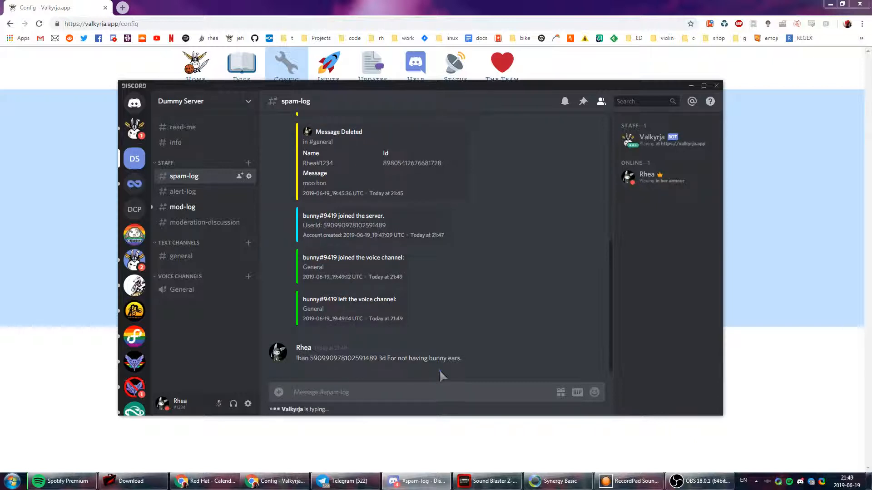
{"action": "right_click", "coordinate": [67, 8]}
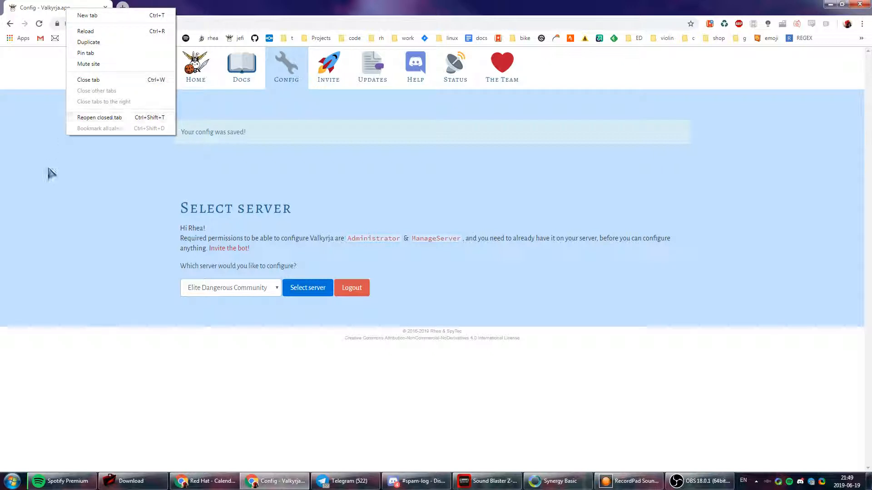
{"action": "left_click", "coordinate": [77, 209]}
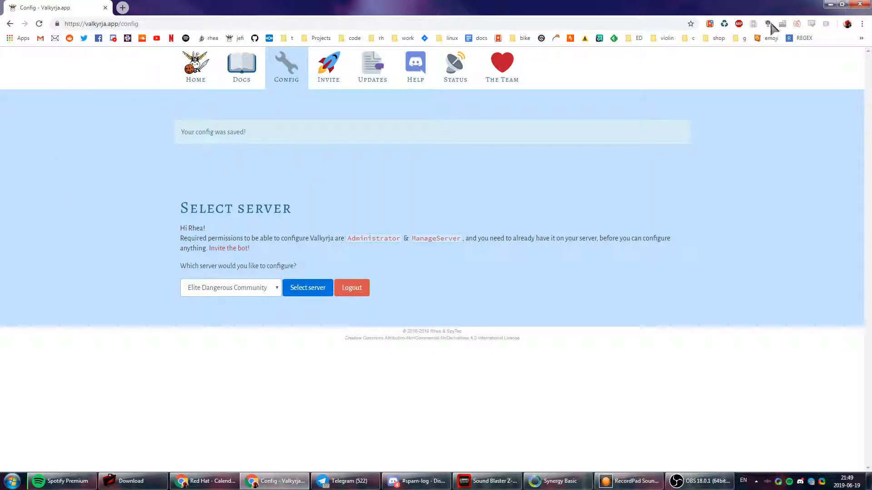
{"action": "left_click", "coordinate": [861, 24]}
{"action": "left_click", "coordinate": [798, 63]}
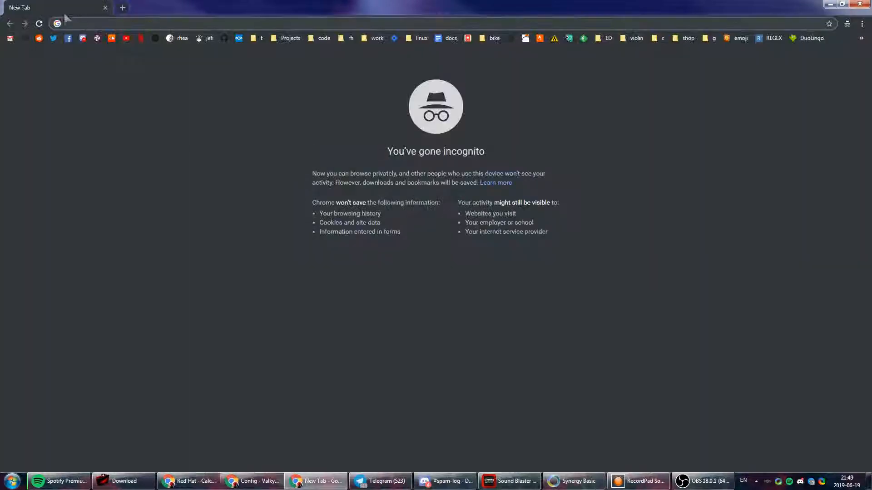
{"action": "right_click", "coordinate": [53, 7]}
{"action": "left_click", "coordinate": [71, 209]}
{"action": "key", "text": "alt+F4"}
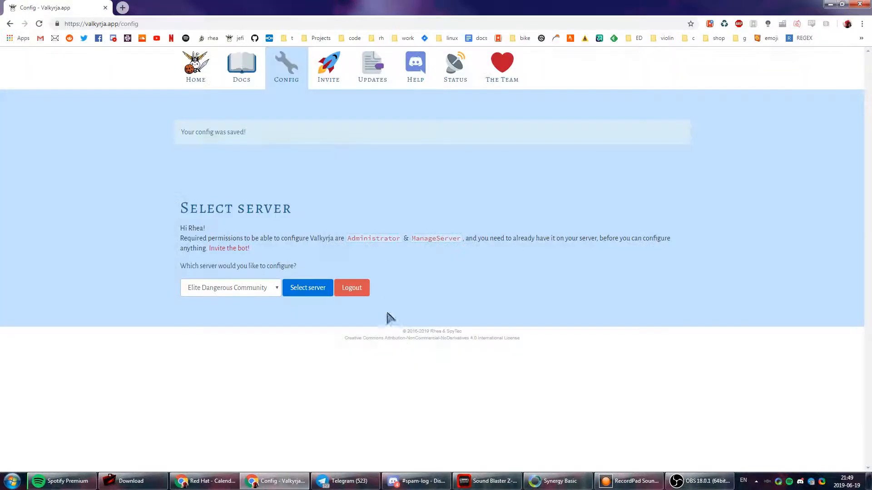
- Switch back to Discord and examine the ban command's reason in #spam-log and the resulting ban entry in #mod-log
{"action": "key", "text": "alt+Tab"}
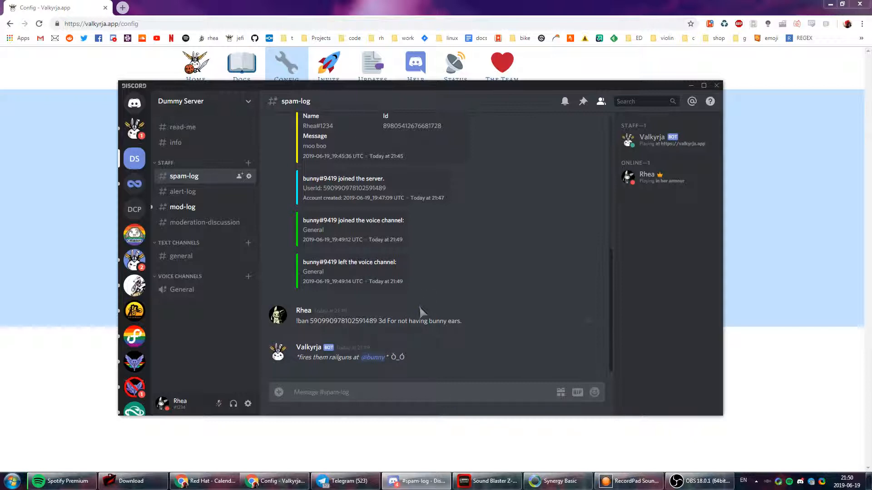
{"action": "left_click_drag", "start_coordinate": [407, 321], "coordinate": [391, 321]}
{"action": "left_click", "coordinate": [472, 328]}
{"action": "left_click_drag", "start_coordinate": [387, 321], "coordinate": [477, 326]}
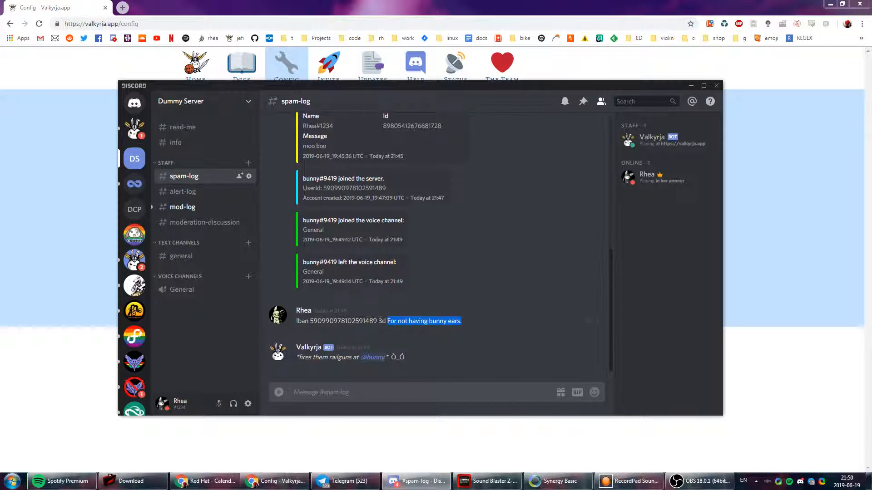
{"action": "left_click", "coordinate": [382, 321]}
{"action": "left_click", "coordinate": [184, 207]}
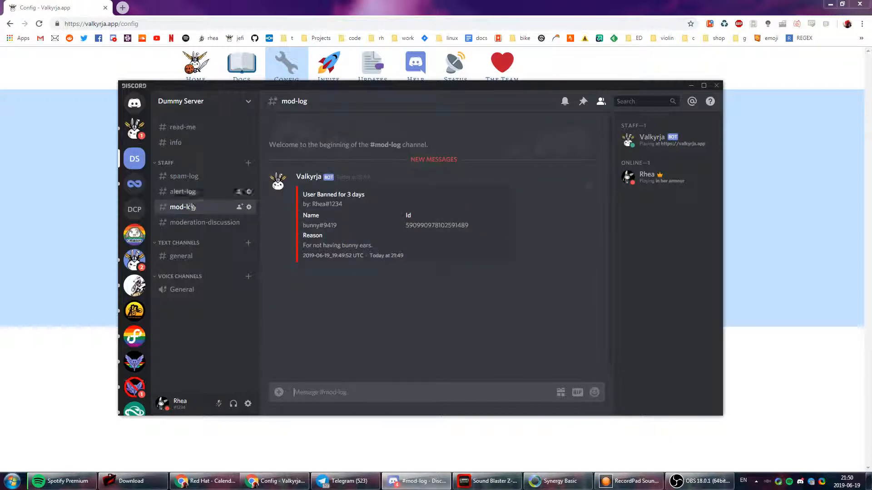
{"action": "left_click_drag", "start_coordinate": [304, 245], "coordinate": [383, 234]}
{"action": "left_click_drag", "start_coordinate": [330, 195], "coordinate": [380, 195]}
- Look up the banned member in #spam-log with !find, first by the username bunny and again by the copied user ID
{"action": "left_click", "coordinate": [184, 176]}
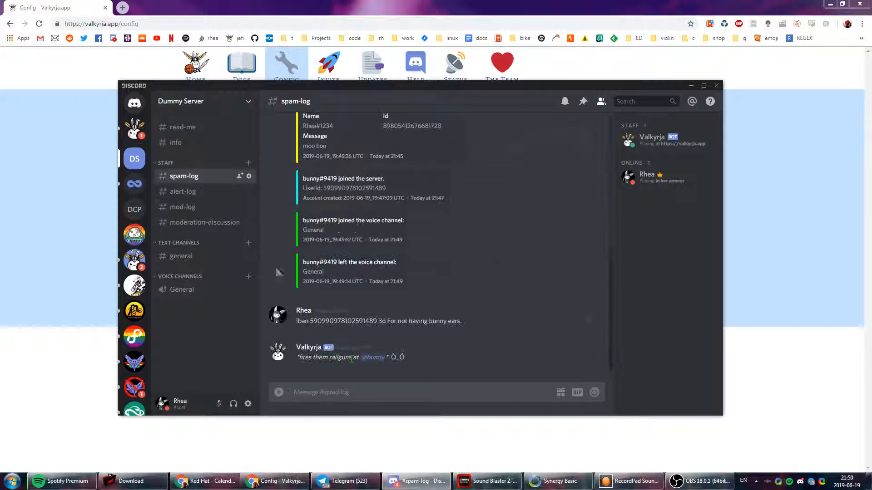
{"action": "left_click", "coordinate": [367, 393]}
{"action": "type", "text": "!find bunny"}
{"action": "key", "text": "Return"}
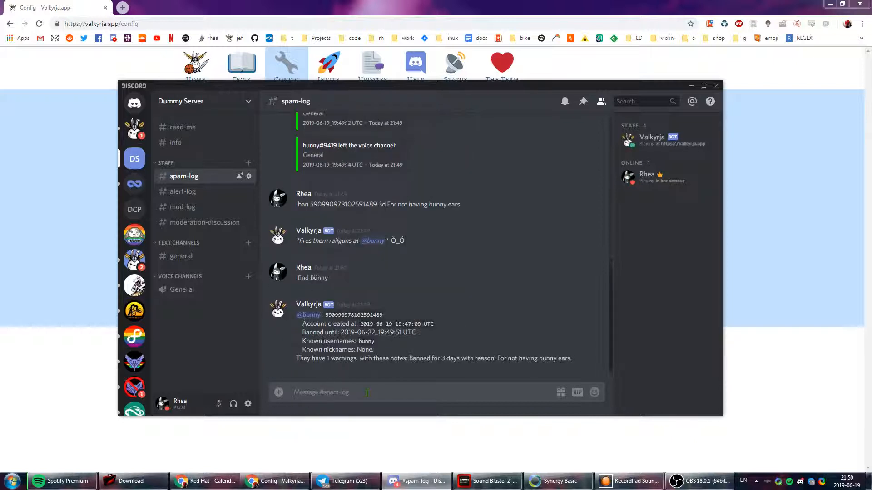
{"action": "type", "text": "!find"}
{"action": "key", "text": "ctrl+v"}
{"action": "key", "text": "Return"}
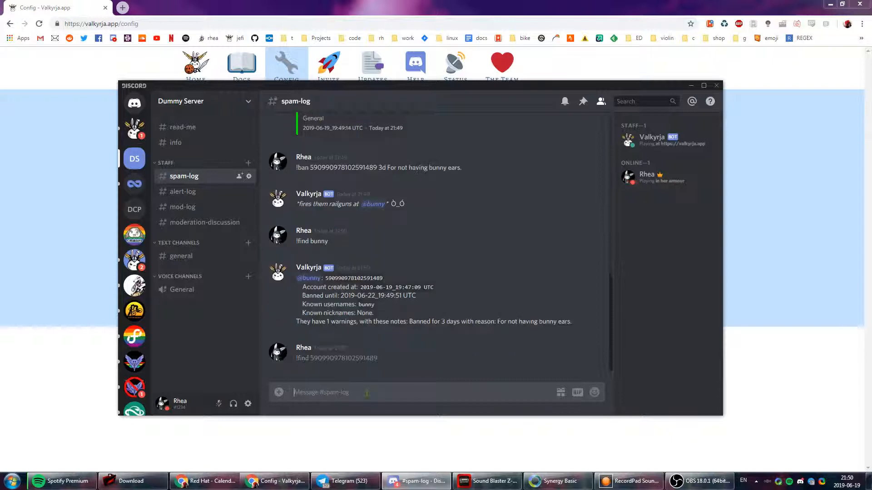
- Examine the ban expiry, known names and warning notes in Valkyrja's latest !find reply
{"action": "left_click_drag", "start_coordinate": [385, 358], "coordinate": [602, 368]}
{"action": "left_click_drag", "start_coordinate": [326, 331], "coordinate": [451, 331]}
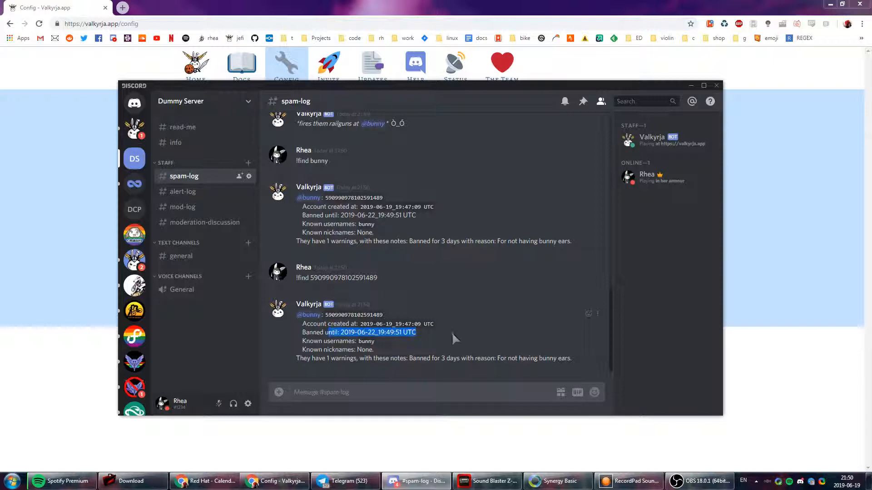
{"action": "left_click", "coordinate": [377, 320]}
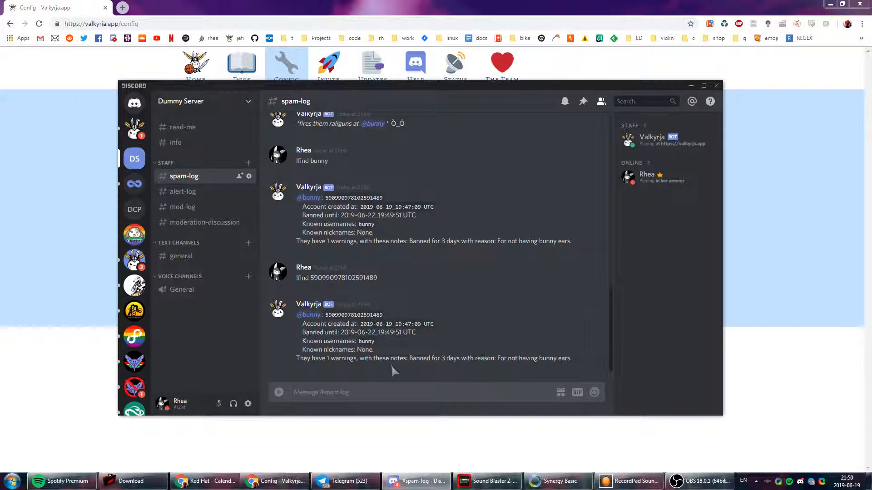
{"action": "left_click_drag", "start_coordinate": [353, 338], "coordinate": [282, 340]}
{"action": "left_click", "coordinate": [382, 352]}
- Send !permissions to get its usage help, and query the current permissions with !permissions addQuote
{"action": "left_click", "coordinate": [287, 342]}
{"action": "type", "text": "!permissions"}
{"action": "key", "text": "Return"}
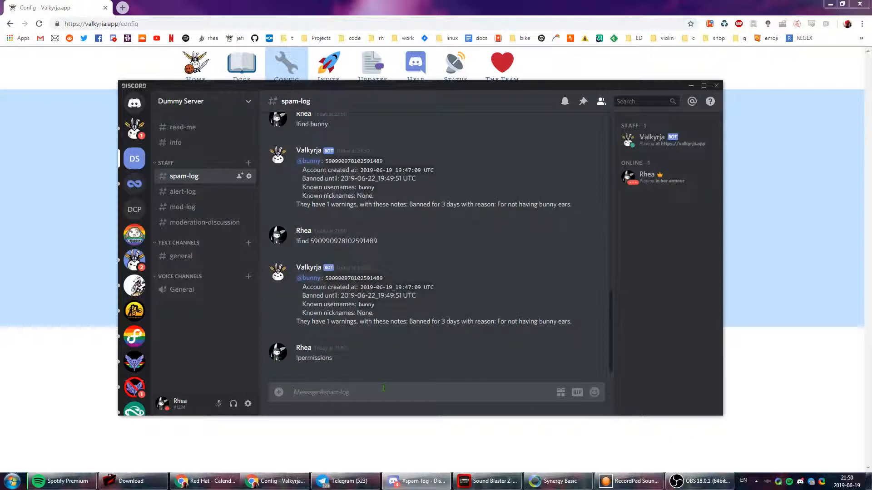
{"action": "type", "text": "!p"}
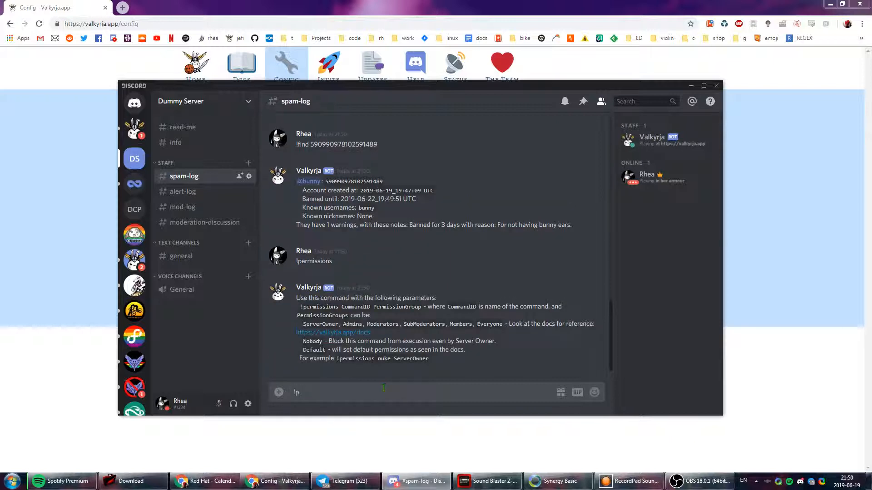
{"action": "type", "text": "ermissions addQuote"}
{"action": "key", "text": "Return"}
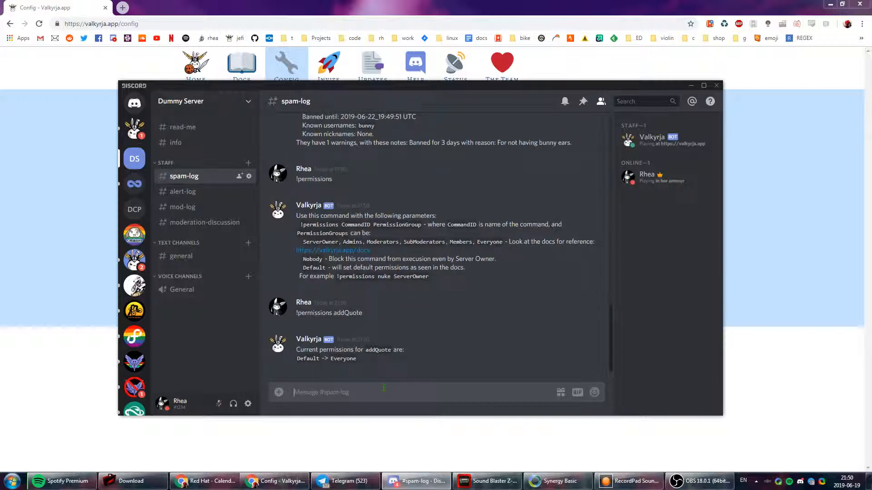
- Restrict the addQuote command to Moderators by editing the last message to "!permissions addQuote Moderators"
{"action": "key", "text": "Up"}
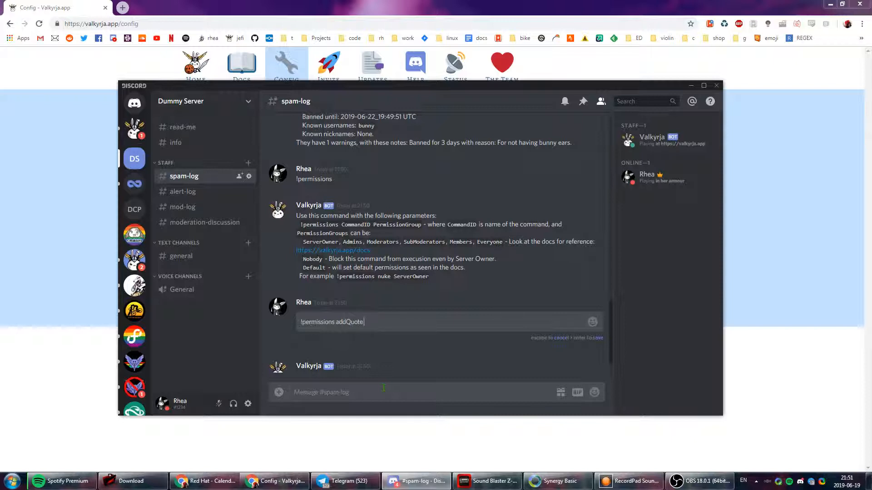
{"action": "type", "text": "Moderator"}
{"action": "type", "text": "s"}
{"action": "key", "text": "Return"}
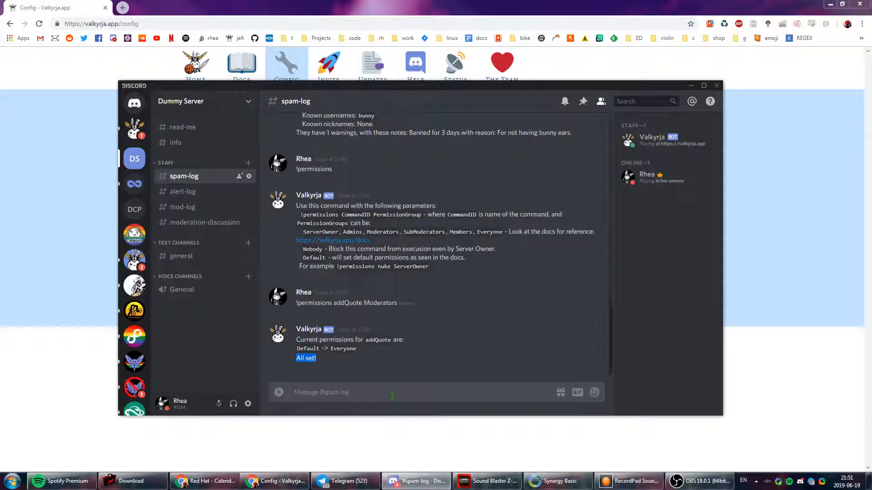
- Edit the message back to "!permissions addQuote" and check the command's permission group in Valkyrja's reply
{"action": "key", "text": "Up"}
{"action": "key", "text": "ctrl+shift+Left"}
{"action": "key", "text": "BackSpace"}
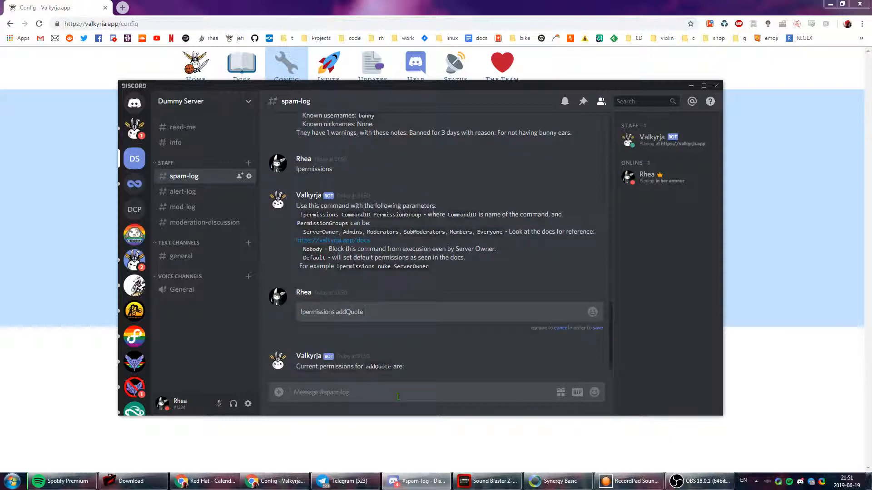
{"action": "key", "text": "Return"}
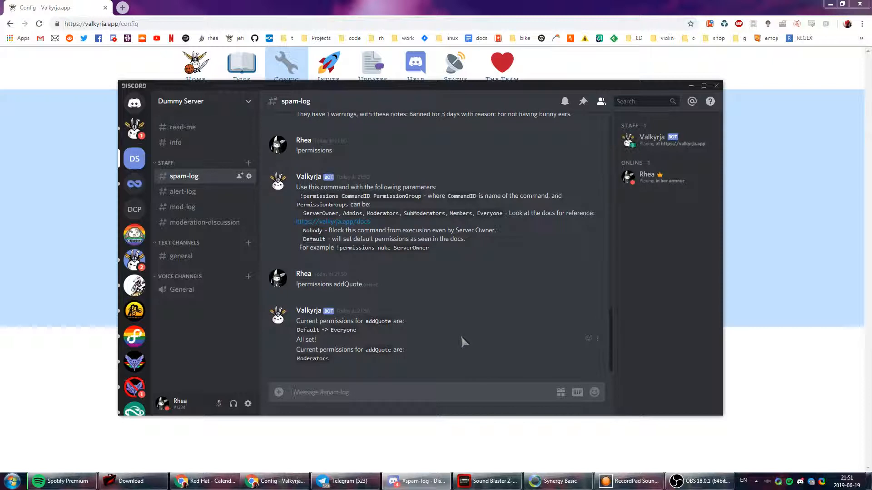
{"action": "left_click_drag", "start_coordinate": [346, 368], "coordinate": [278, 345]}
{"action": "left_click", "coordinate": [448, 348]}
- Create a text channel named spam in the Text Channels category and copy its channel ID
{"action": "left_click", "coordinate": [248, 242]}
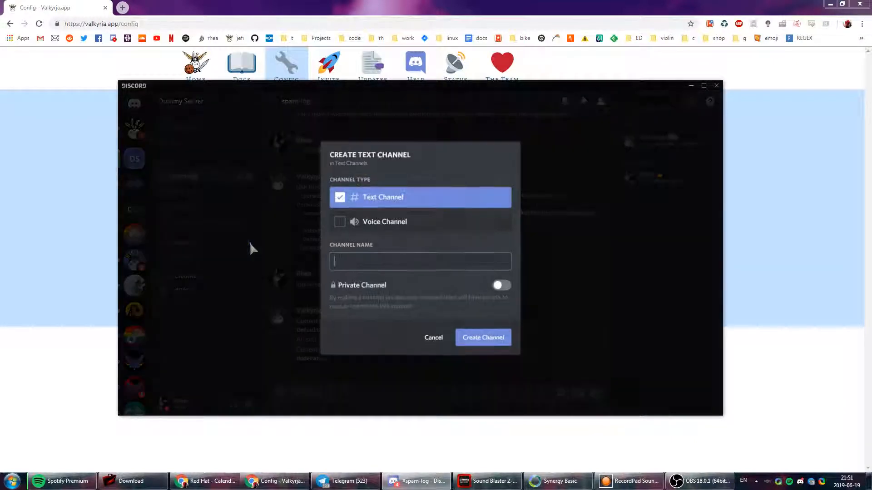
{"action": "type", "text": "spam"}
{"action": "key", "text": "Return"}
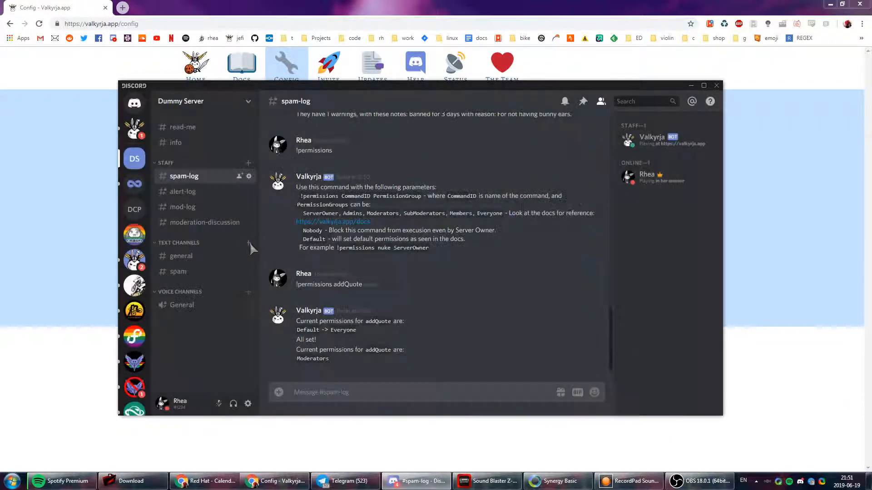
{"action": "right_click", "coordinate": [182, 272]}
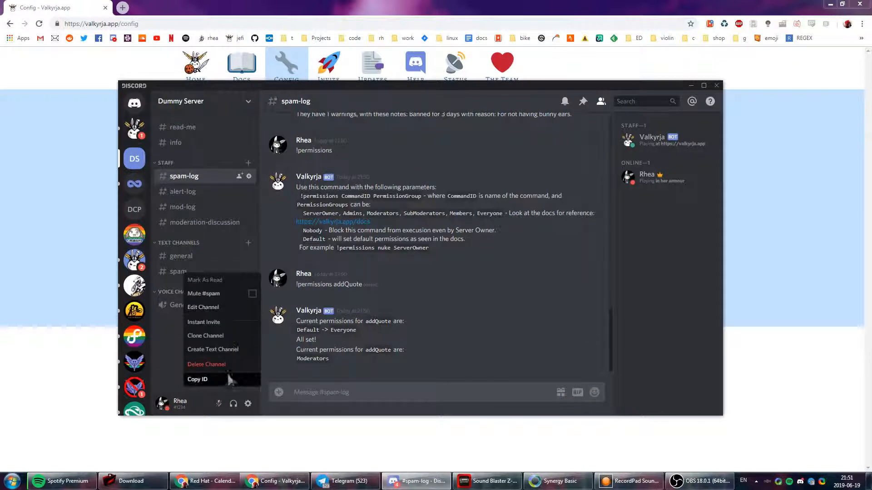
{"action": "left_click", "coordinate": [227, 373]}
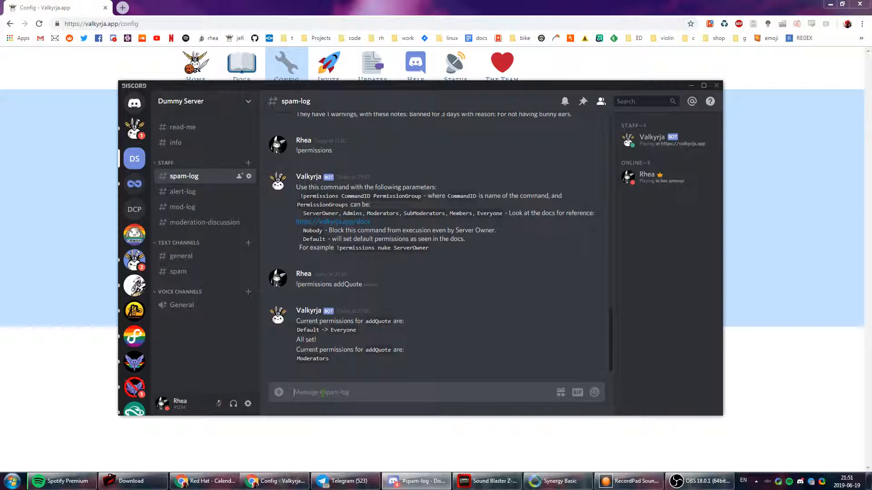
- Send "!help whitelist" in #spam-log and find the name of the channel whitelist command
{"action": "type", "text": "!help blacklis"}
{"action": "double_click", "coordinate": [323, 393]}
{"action": "type", "text": "whitelist"}
{"action": "key", "text": "Return"}
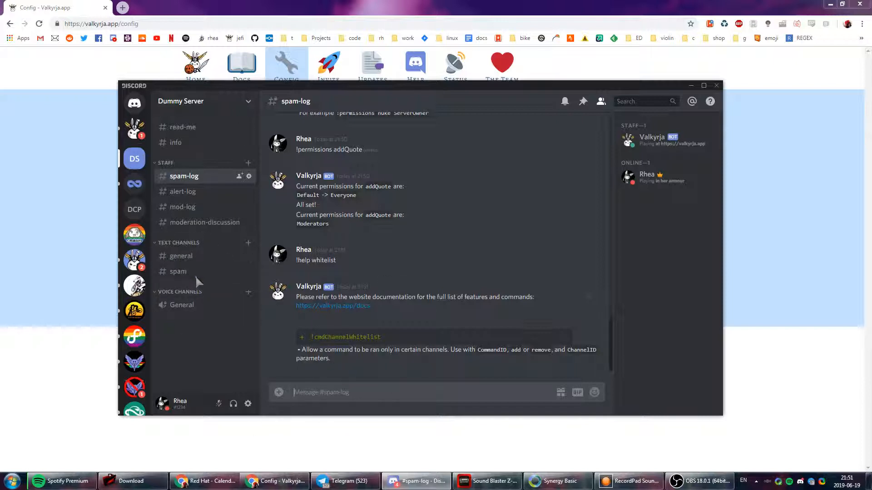
{"action": "double_click", "coordinate": [370, 337]}
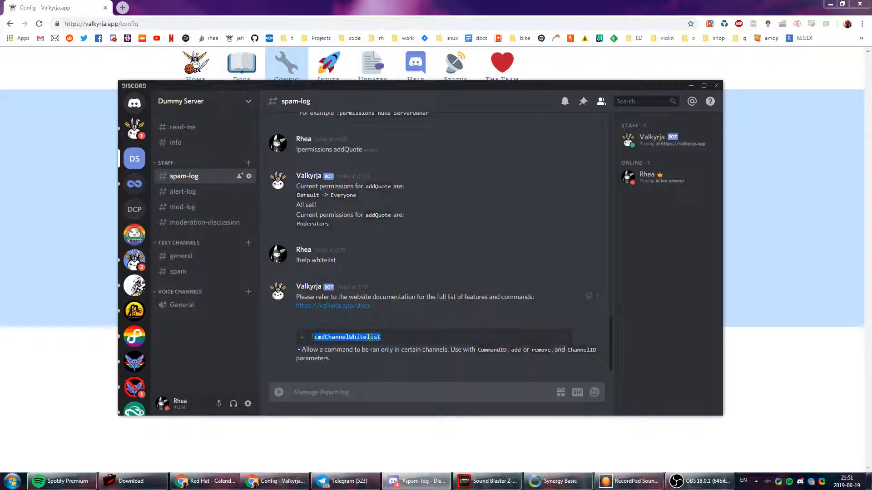
- Try to limit addProfile to the spam channel with !cmdChannelWhitelist, the add parameter and the copied channel ID
{"action": "left_click", "coordinate": [415, 389]}
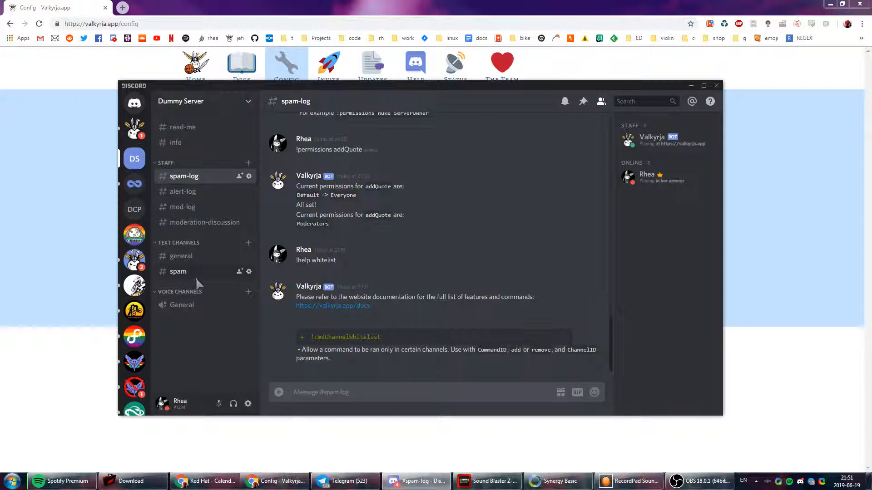
{"action": "type", "text": "!cmdChannelW"}
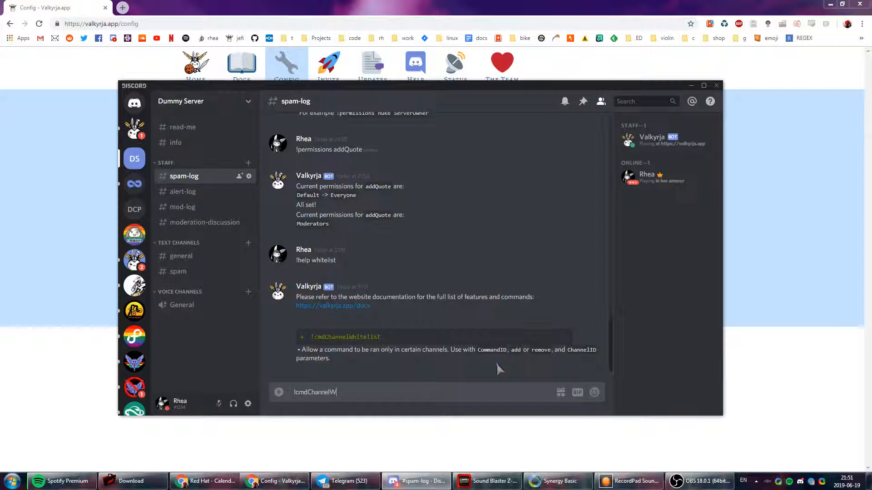
{"action": "type", "text": "hitelist addProfile"}
{"action": "type", "text": "add"}
{"action": "key", "text": "ctrl+v"}
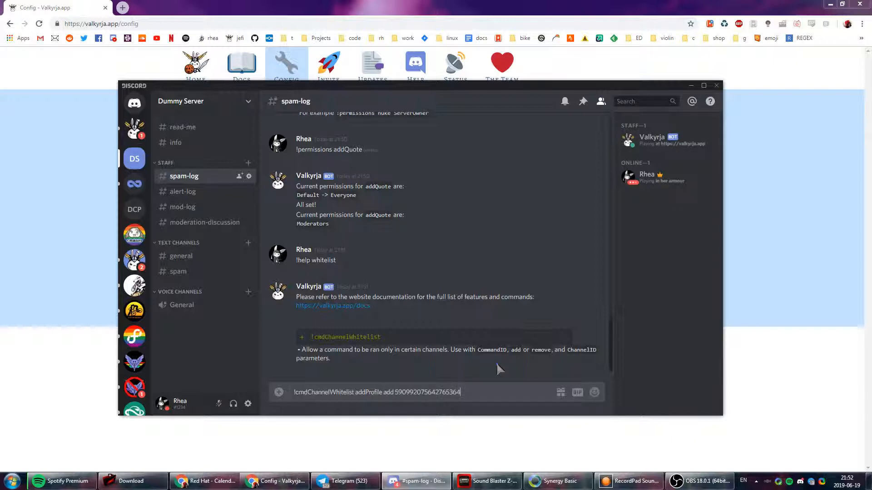
{"action": "key", "text": "Return"}
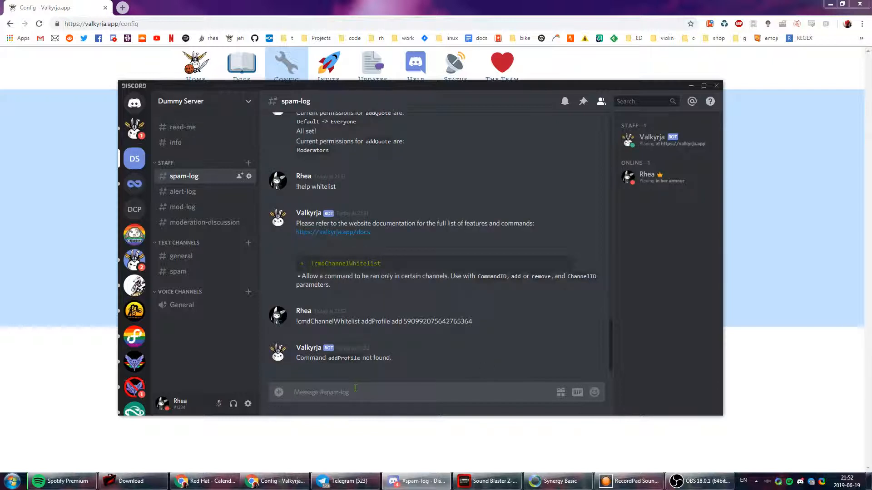
- Send "!help profile" in #spam-log and examine the available profile commands
{"action": "type", "text": "!help profile"}
{"action": "key", "text": "Return"}
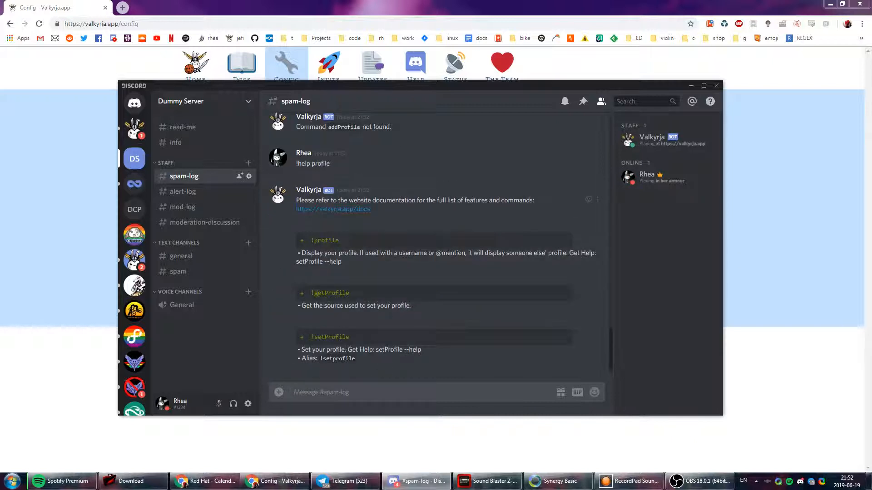
{"action": "scroll", "coordinate": [363, 218], "scroll_direction": "up", "scroll_amount": 1}
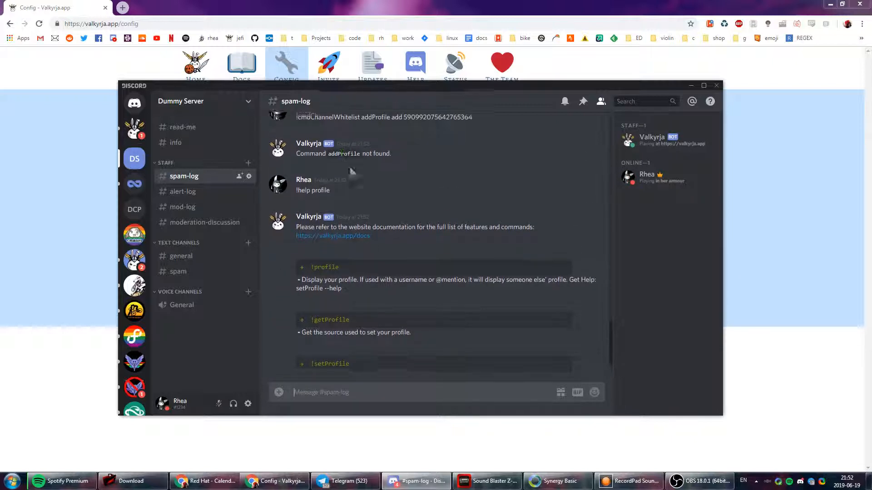
- Edit the sent !cmdChannelWhitelist message, replacing addProfile with setProfile, to whitelist that command for the spam channel
{"action": "scroll", "coordinate": [349, 168], "scroll_direction": "up", "scroll_amount": 5}
{"action": "right_click", "coordinate": [373, 303]}
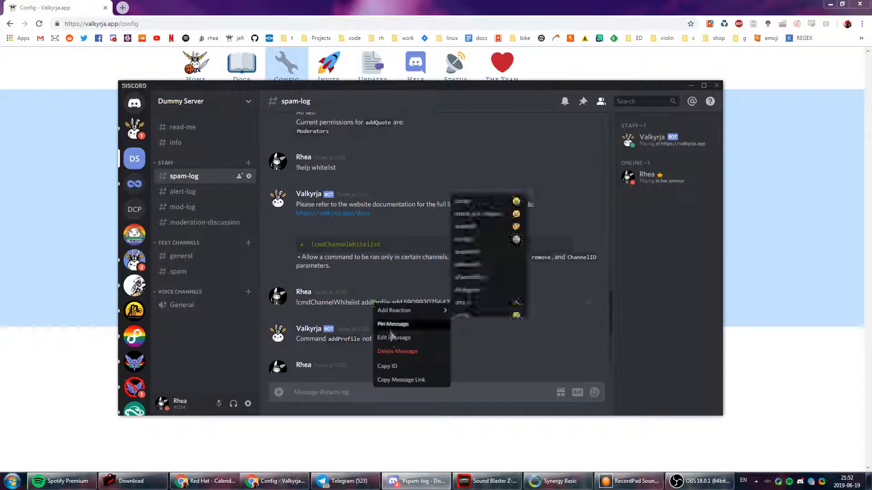
{"action": "left_click", "coordinate": [391, 337]}
{"action": "left_click", "coordinate": [373, 312]}
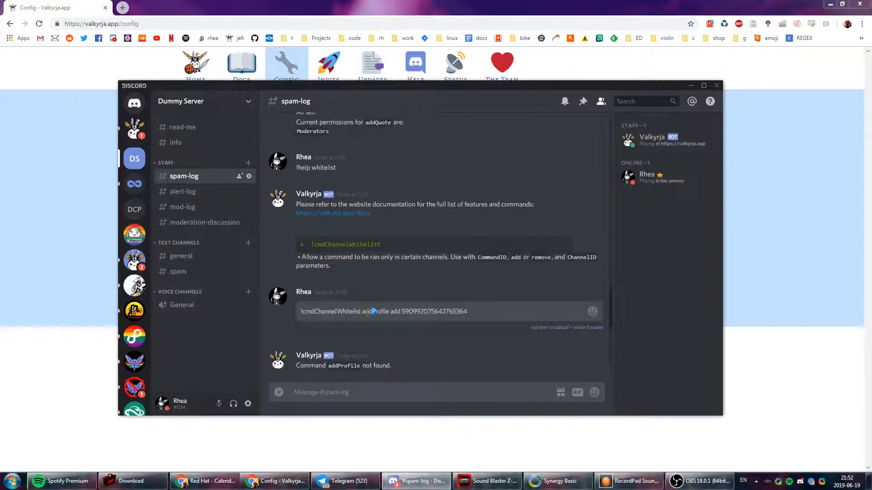
{"action": "key", "text": "Return"}
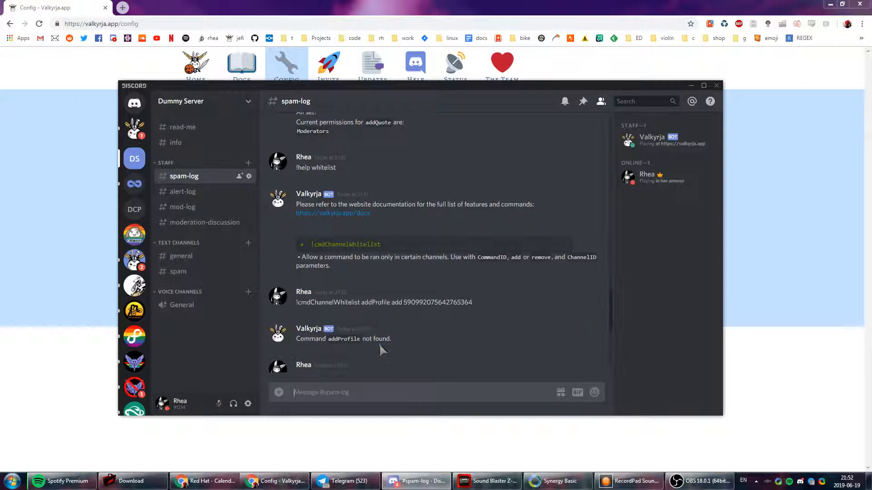
{"action": "scroll", "coordinate": [376, 320], "scroll_direction": "down", "scroll_amount": 6}
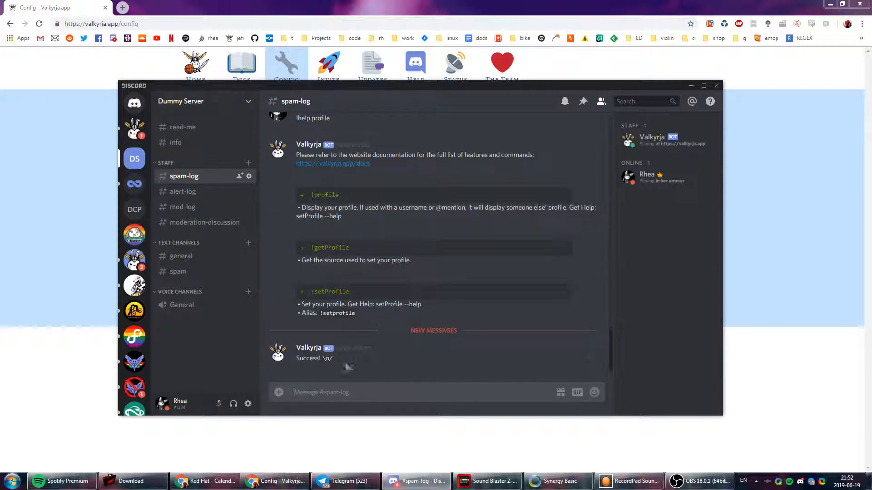
- Send "!setProfile" in #spam-log to test the command's channel whitelist and read the bot's reply
{"action": "left_click_drag", "start_coordinate": [349, 366], "coordinate": [317, 370]}
{"action": "left_click", "coordinate": [404, 359]}
{"action": "type", "text": "!setProfile"}
{"action": "key", "text": "Return"}
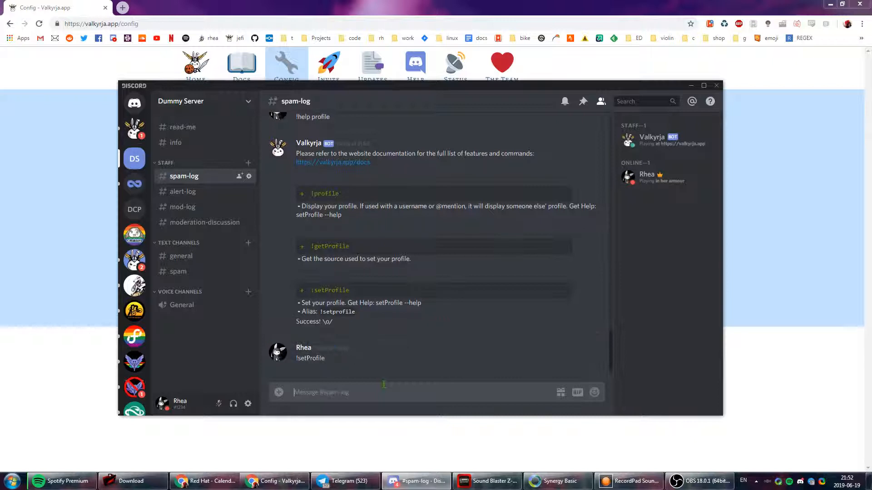
{"action": "left_click_drag", "start_coordinate": [369, 373], "coordinate": [292, 353]}
{"action": "left_click", "coordinate": [292, 353]}
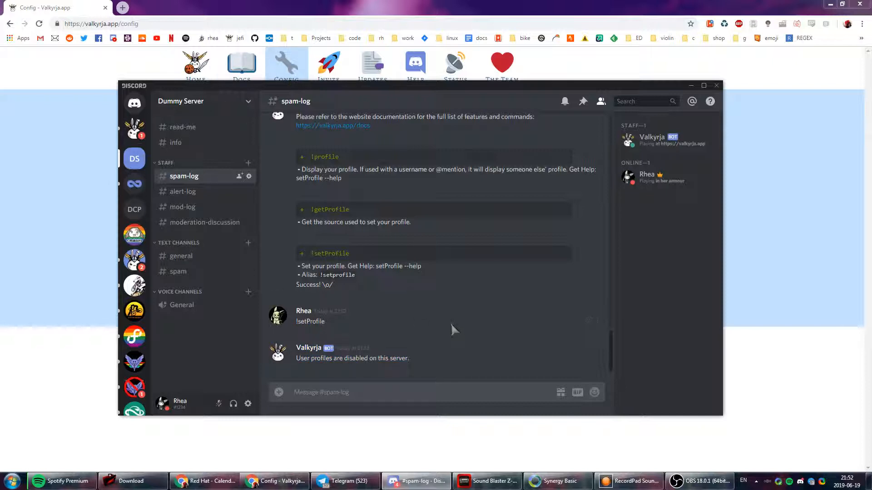
{"action": "left_click", "coordinate": [421, 394]}
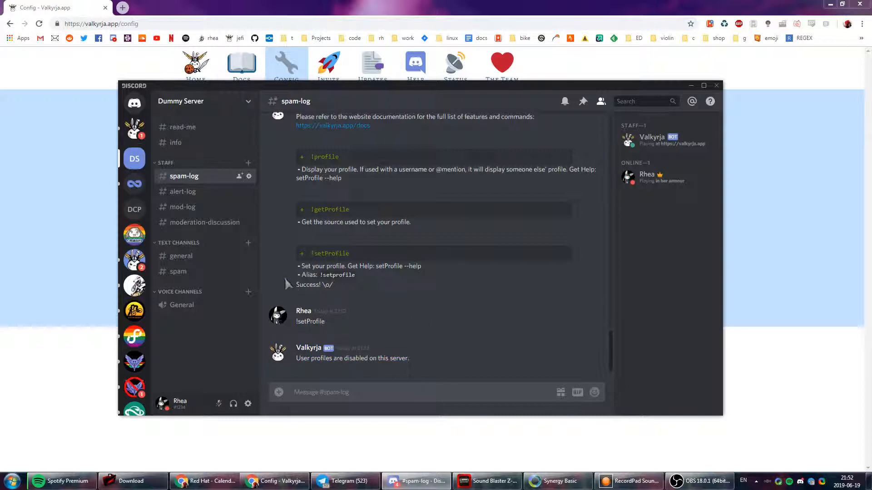